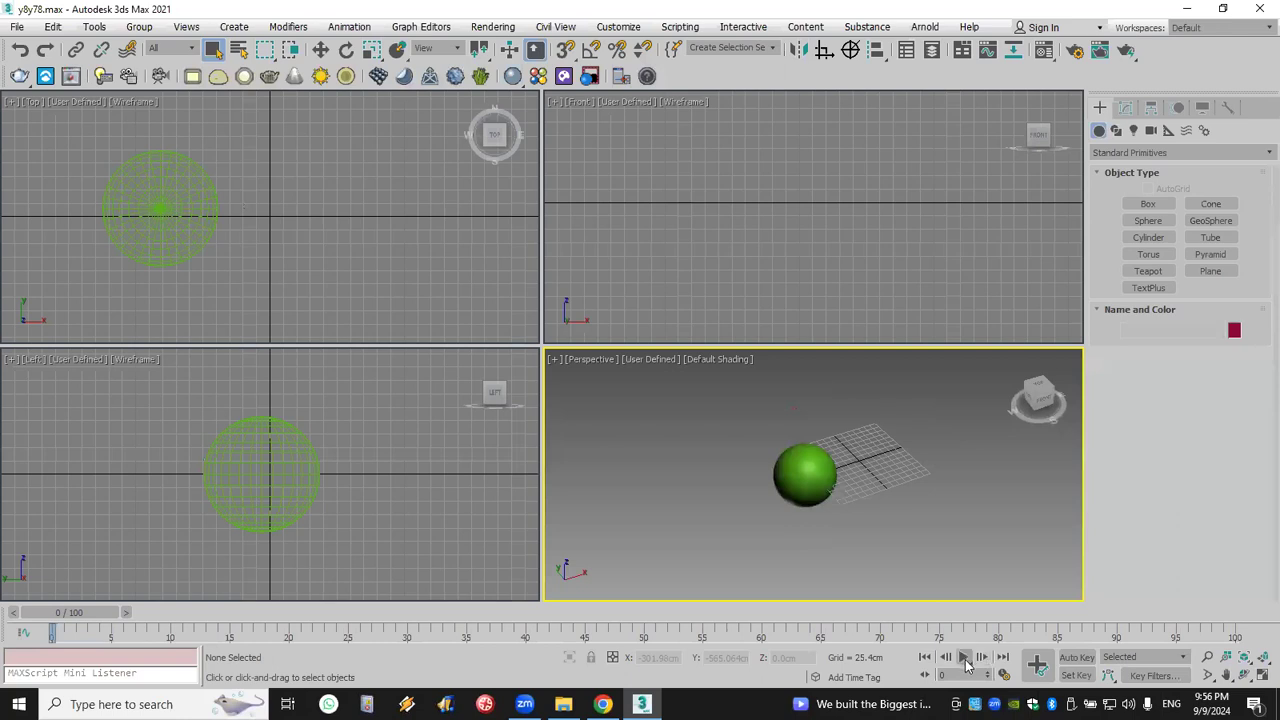
# Play the green sphere's morphing animation and start a new scene without saving the current one.
pyautogui.click(965, 657)
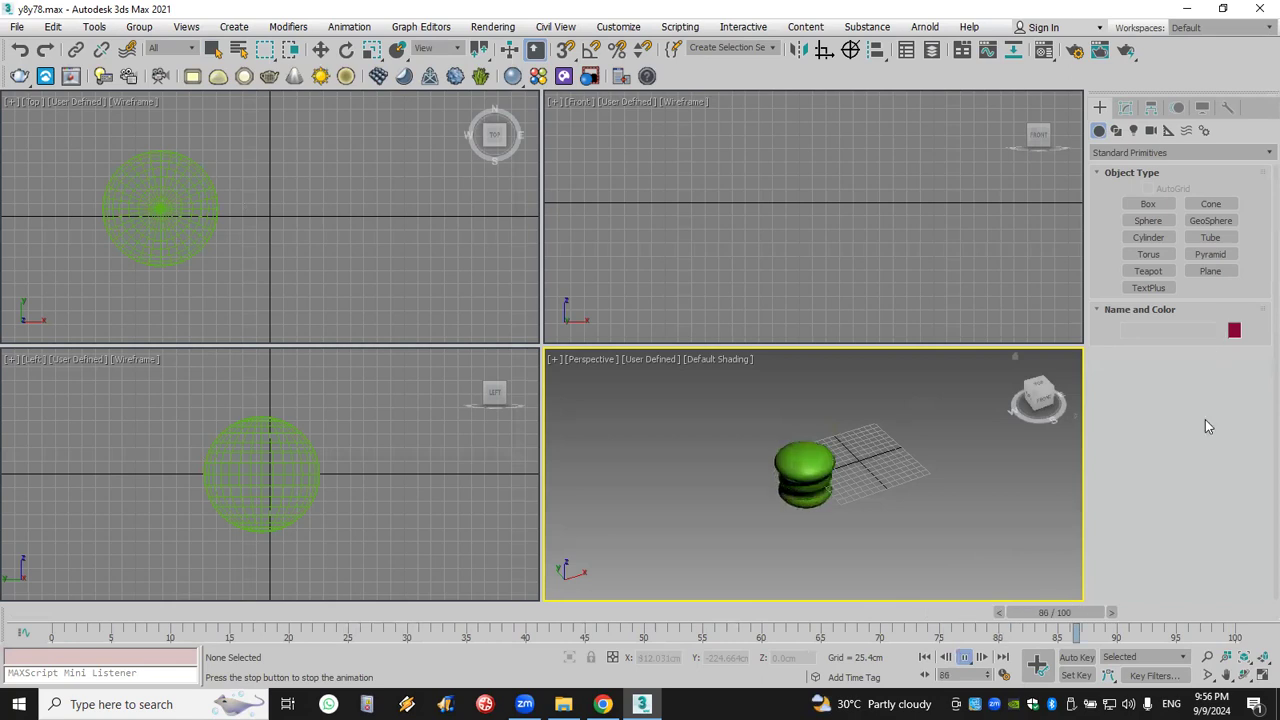
pyautogui.click(20, 27)
pyautogui.click(38, 69)
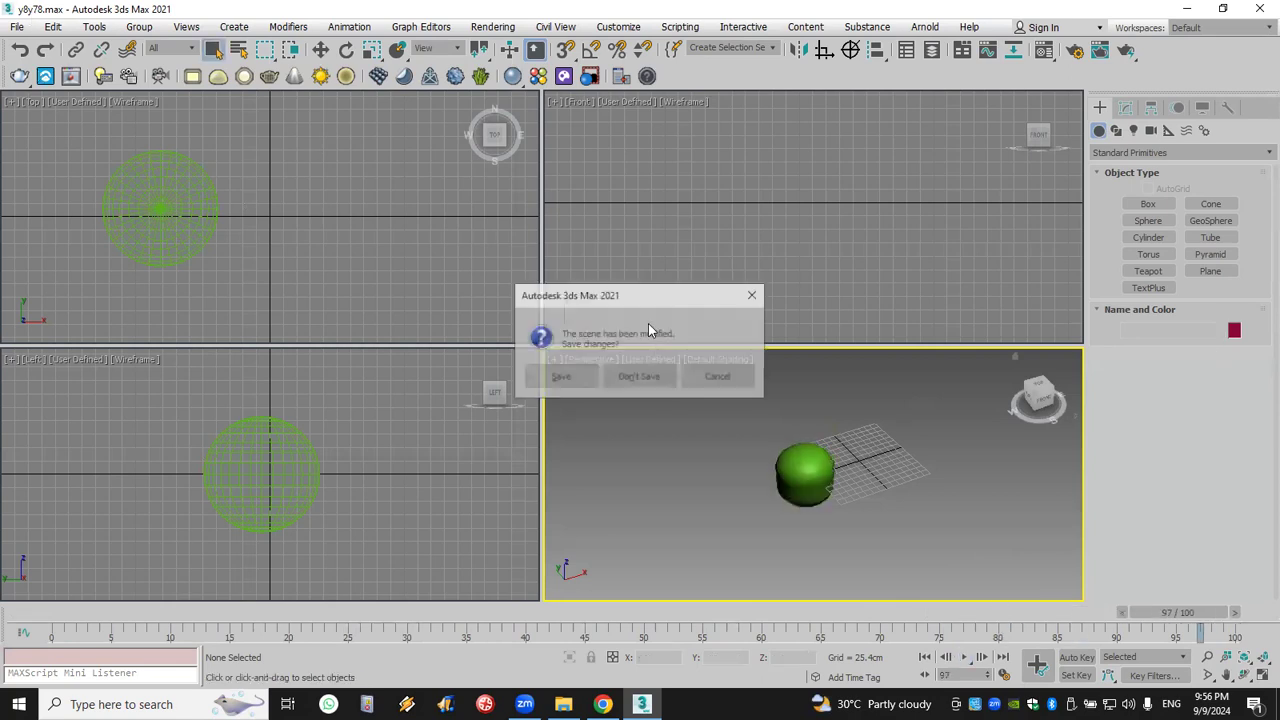
pyautogui.click(631, 376)
pyautogui.click(595, 378)
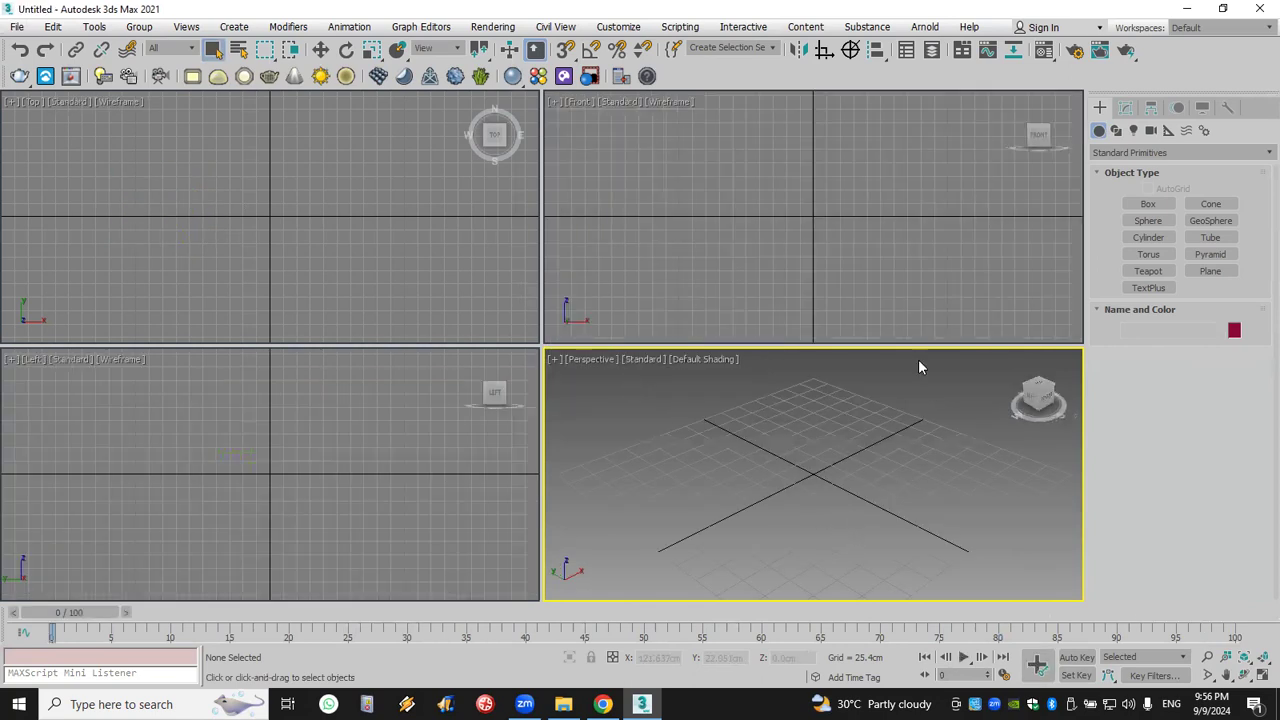
# Create a sphere with a radius of about 55 cm in the Top view, well to the negative X side of the origin.
pyautogui.click(1147, 221)
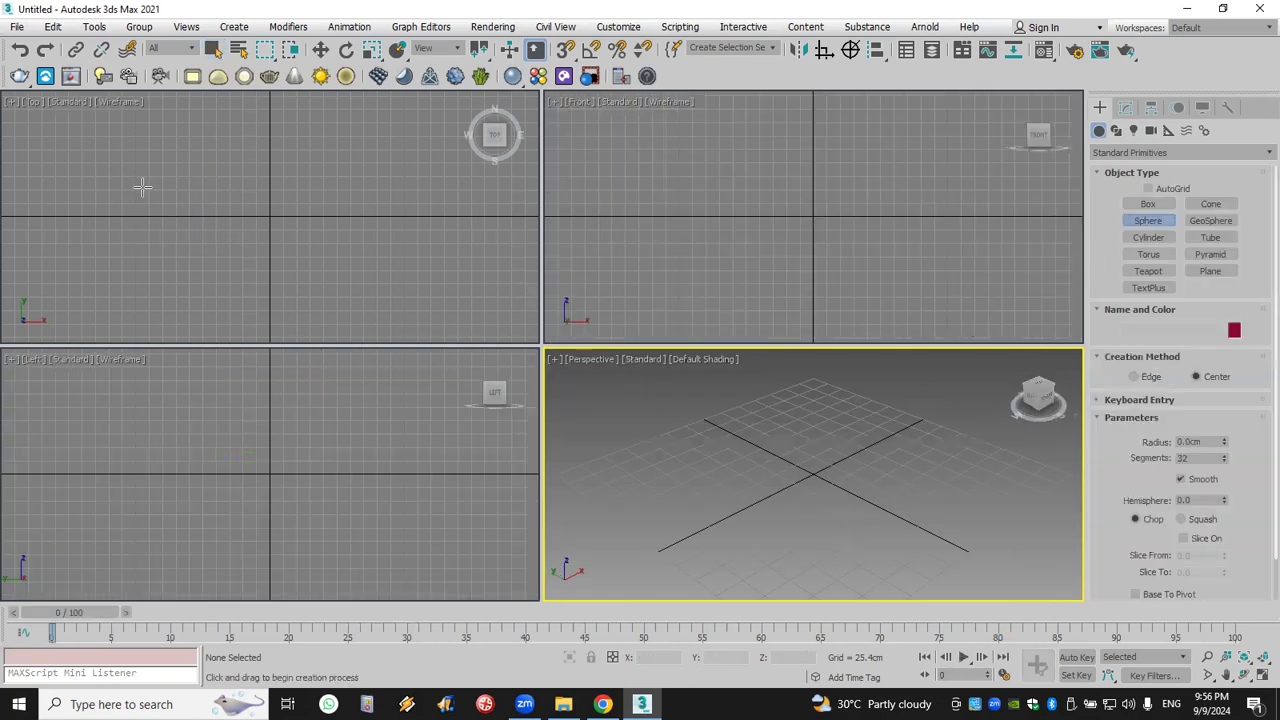
pyautogui.moveTo(94, 217); pyautogui.dragTo(112, 241)
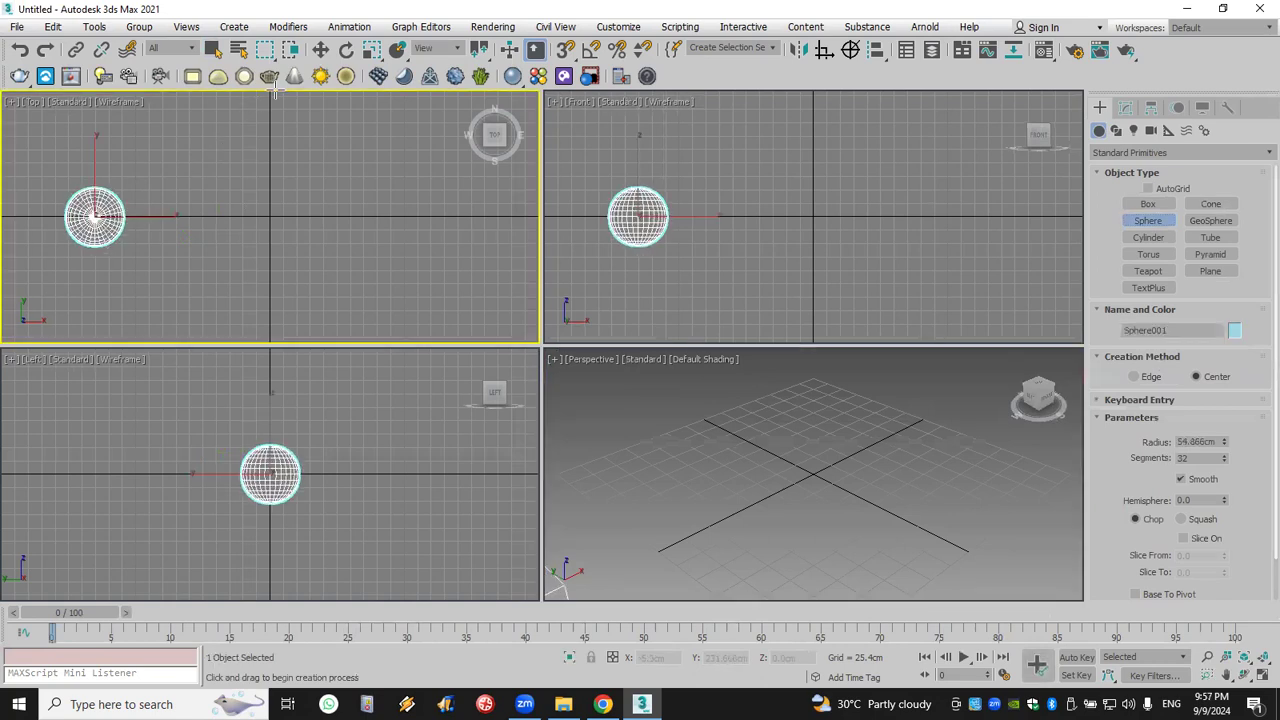
pyautogui.click(320, 49)
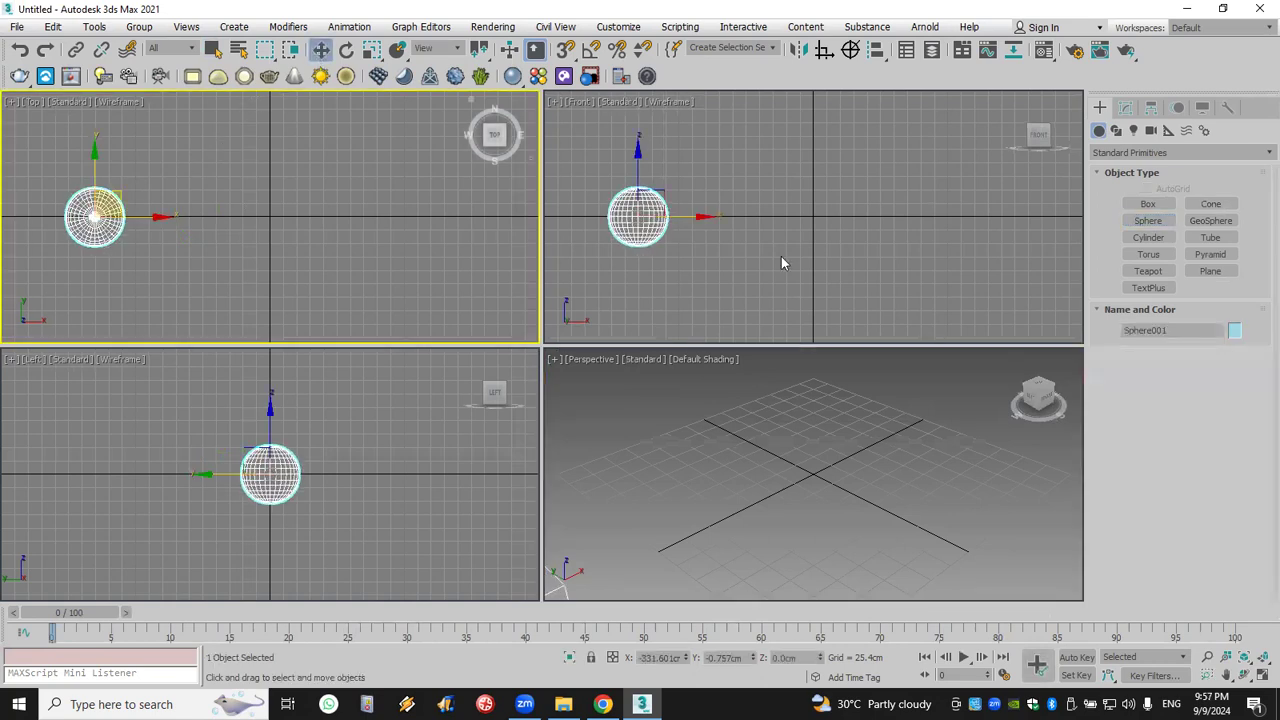
# Create a cylinder about 56 cm in radius and 174 cm high near the origin, beside the sphere.
pyautogui.click(1148, 237)
pyautogui.moveTo(284, 218); pyautogui.dragTo(292, 245)
pyautogui.click(300, 153)
pyautogui.scroll(-3, 700, 474)
pyautogui.moveTo(704, 477); pyautogui.dragTo(793, 481, button='middle')
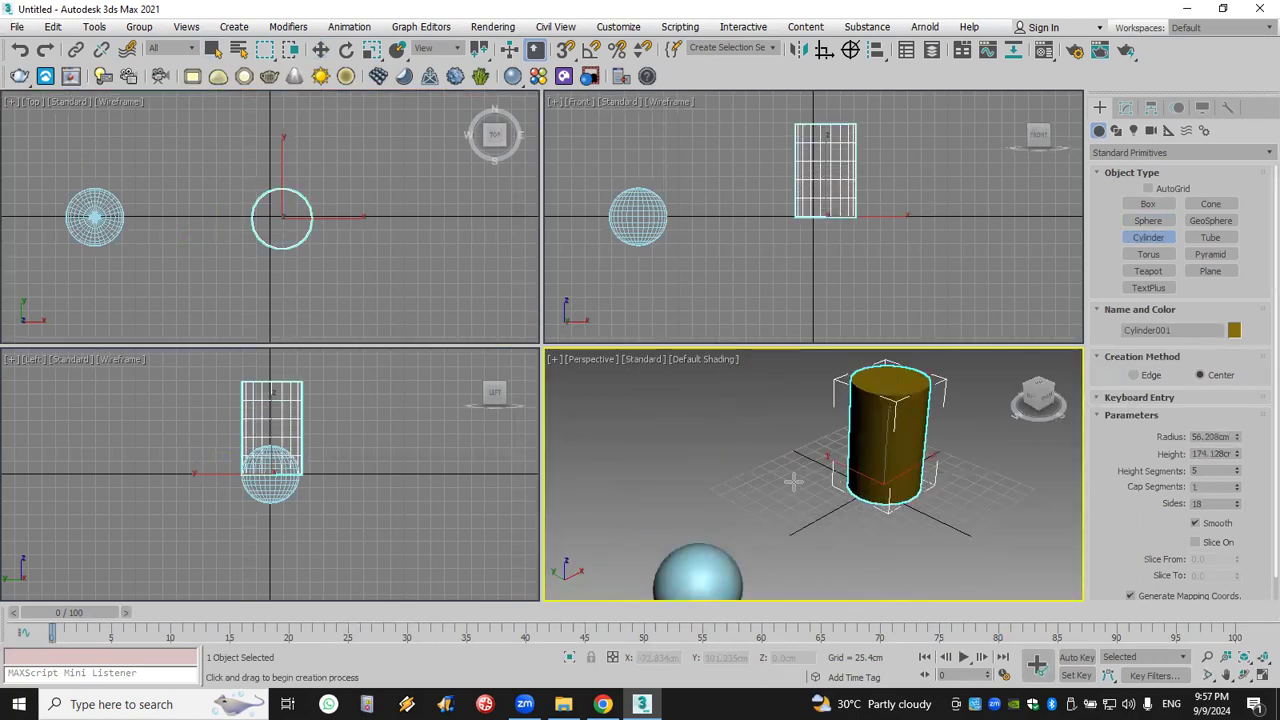
pyautogui.scroll(-3, 731, 487)
pyautogui.press('w')
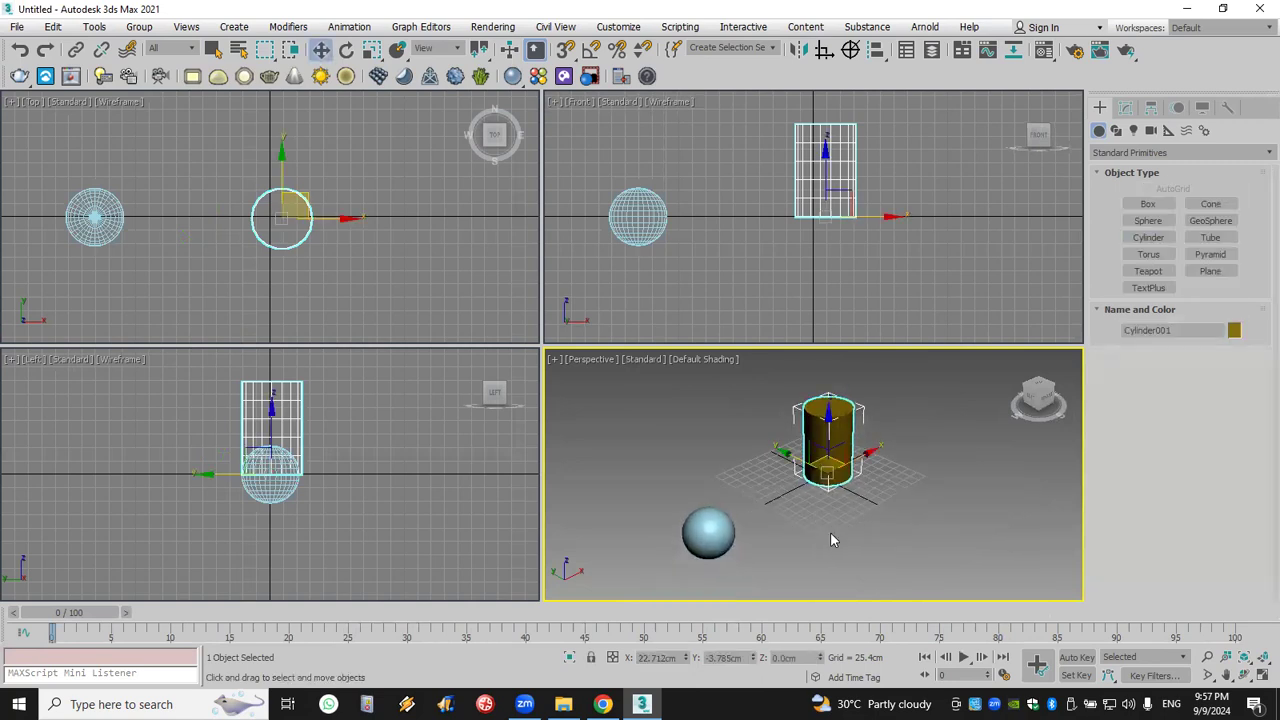
# Compare the vertex and face counts of the cylinder and the sphere in their object properties.
pyautogui.rightClick(828, 438)
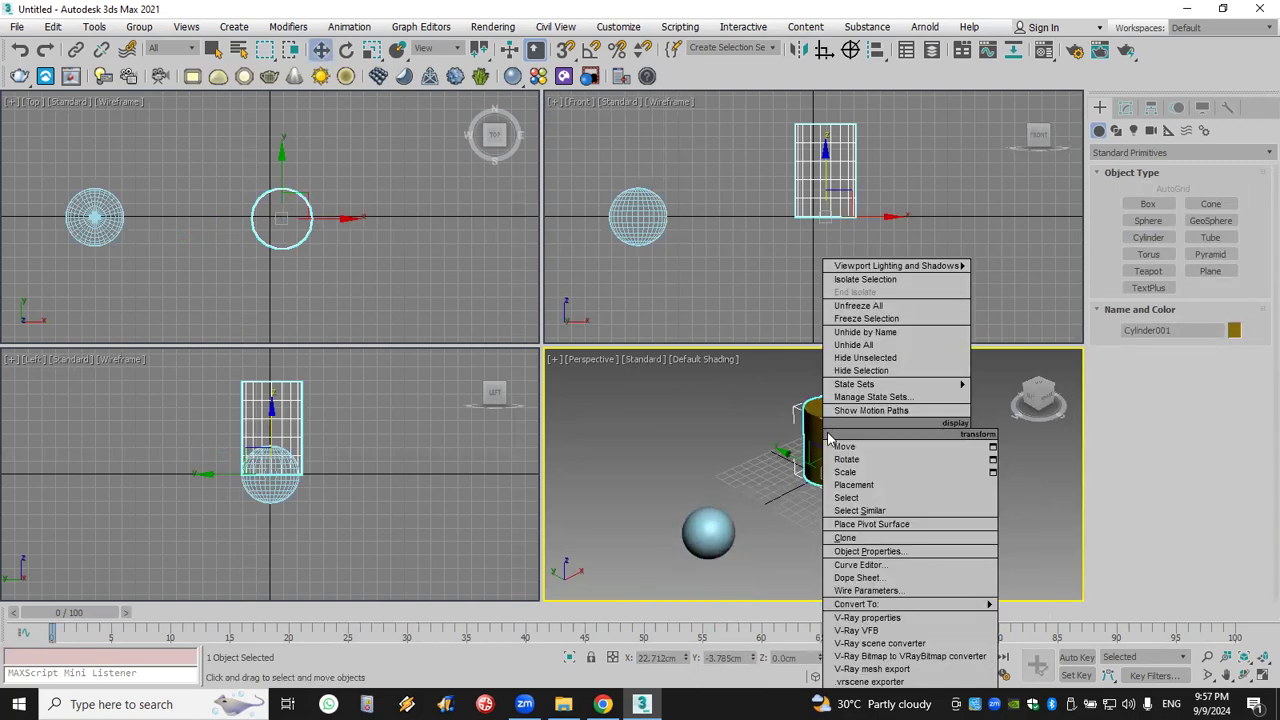
pyautogui.click(931, 551)
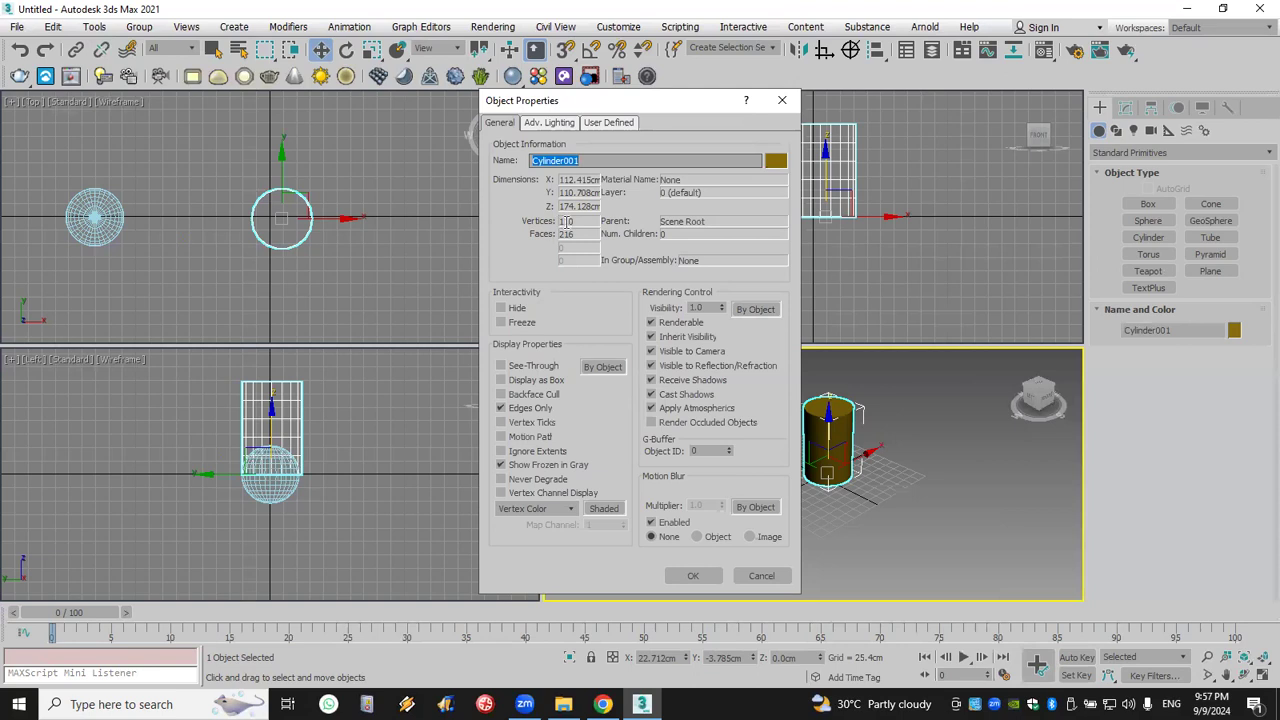
pyautogui.click(782, 100)
pyautogui.click(714, 517)
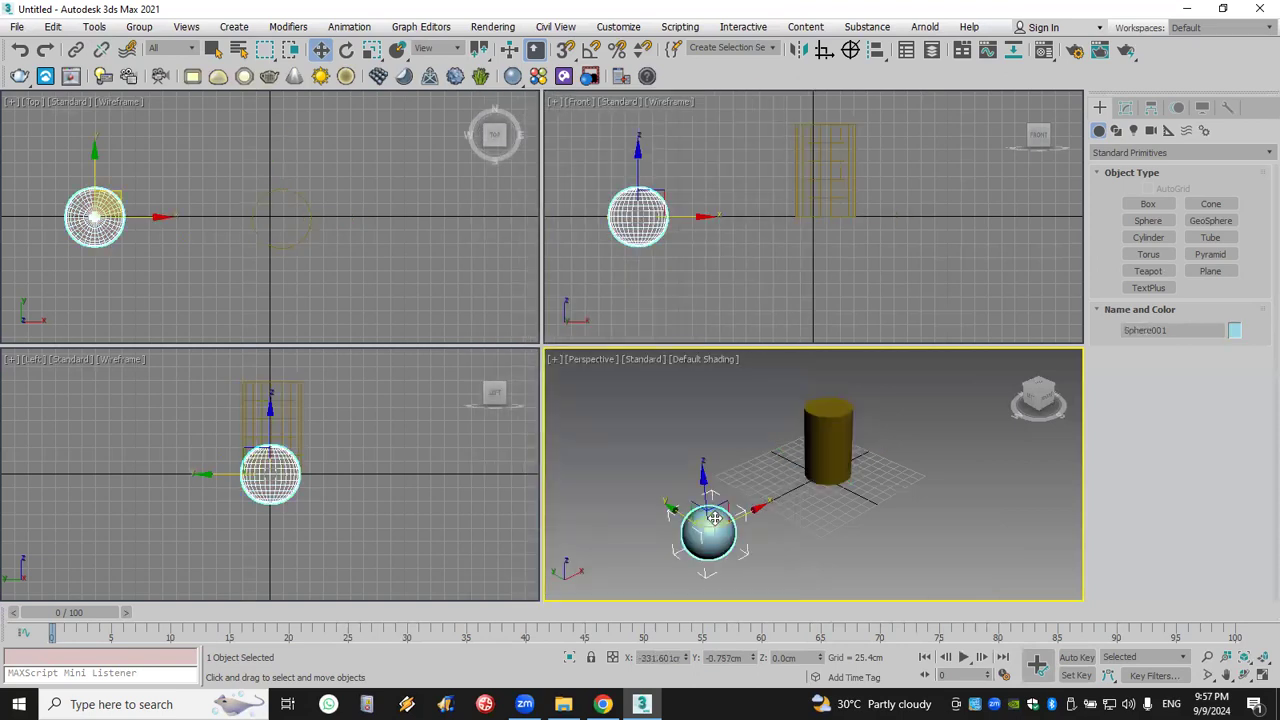
pyautogui.rightClick(714, 430)
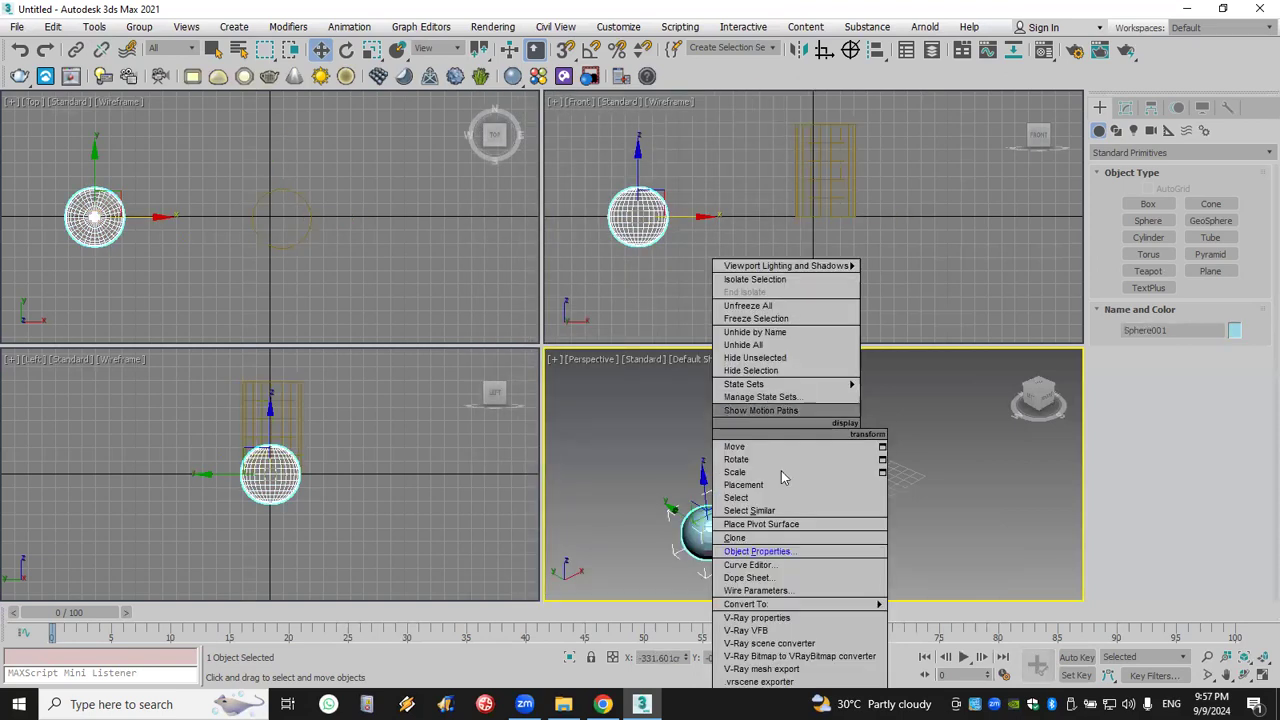
pyautogui.click(757, 551)
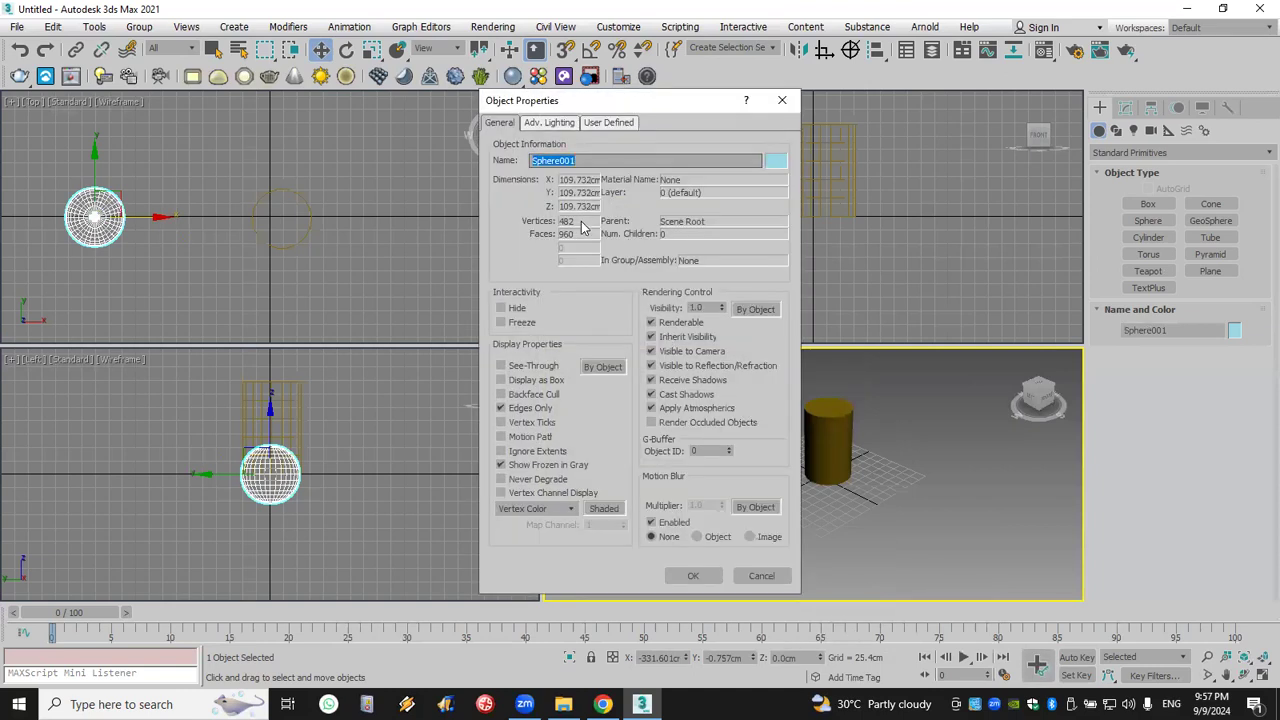
pyautogui.click(782, 100)
# Delete the cylinder from the scene.
pyautogui.click(831, 427)
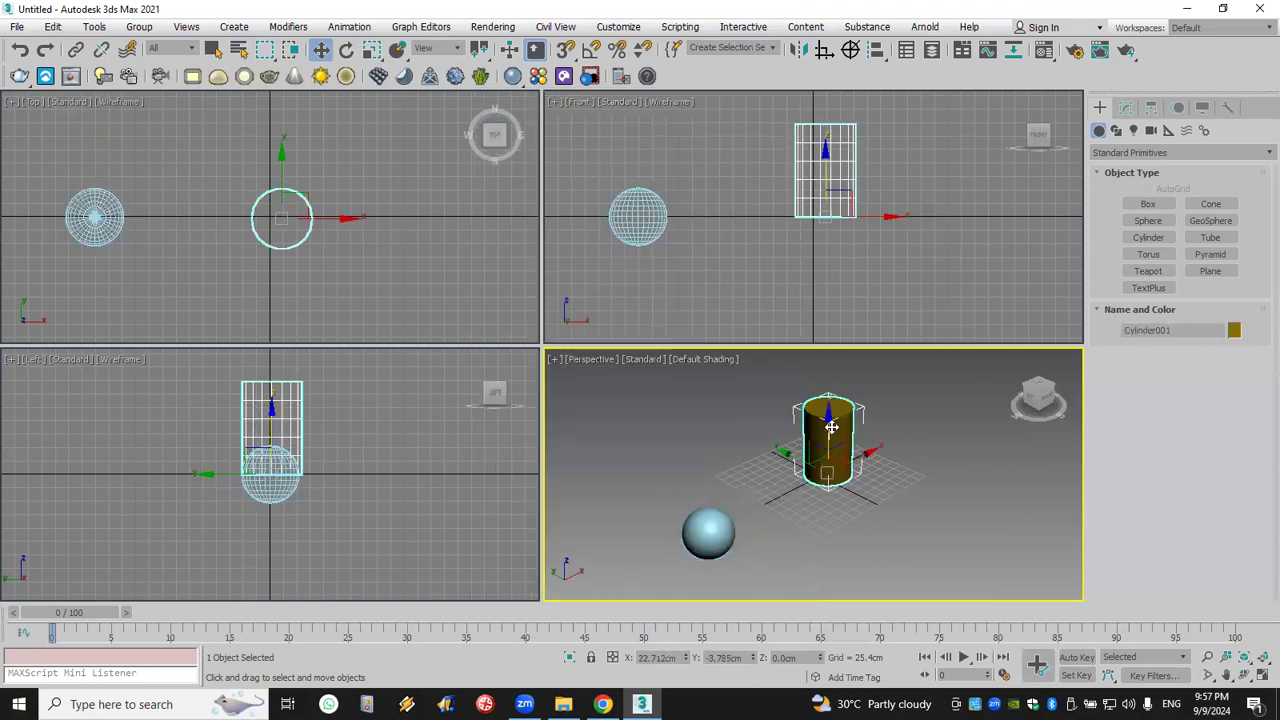
pyautogui.press('Delete')
# Clone the sphere along the X axis as six copies spaced about 206 cm apart.
pyautogui.click(117, 196)
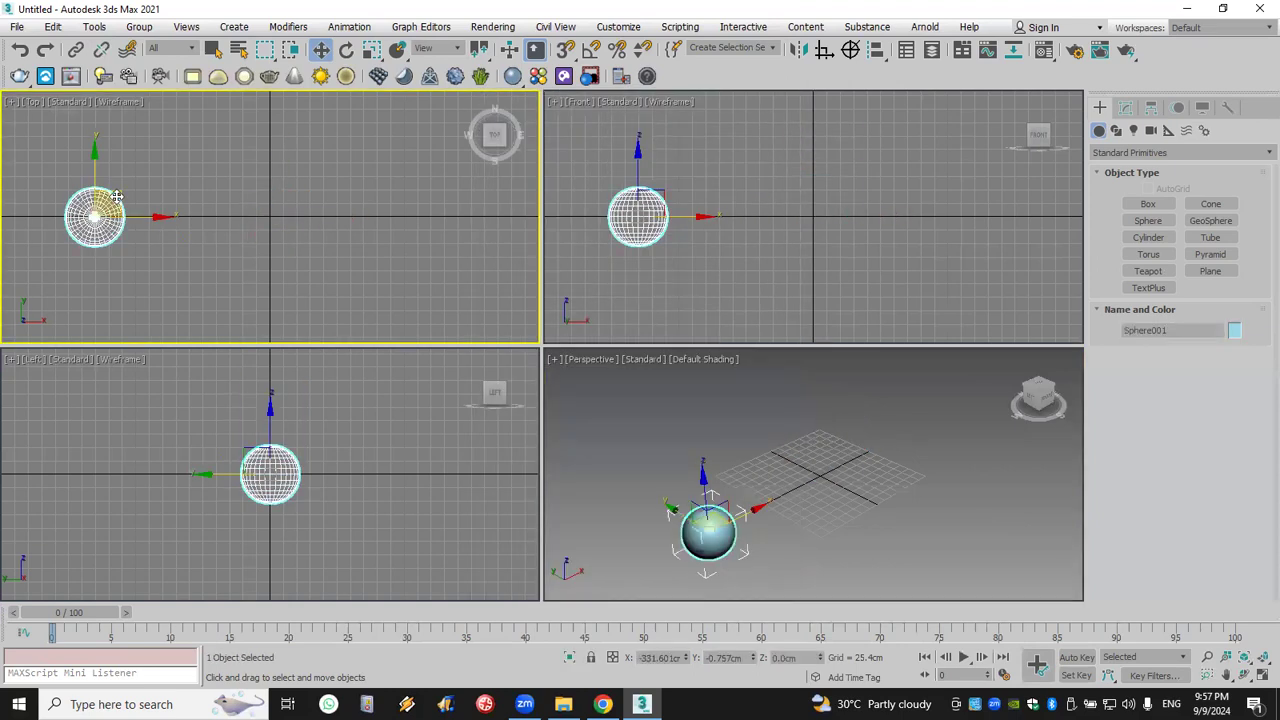
pyautogui.keyDown('shift'); pyautogui.moveTo(150, 215); pyautogui.dragTo(257, 219); pyautogui.keyUp('shift')
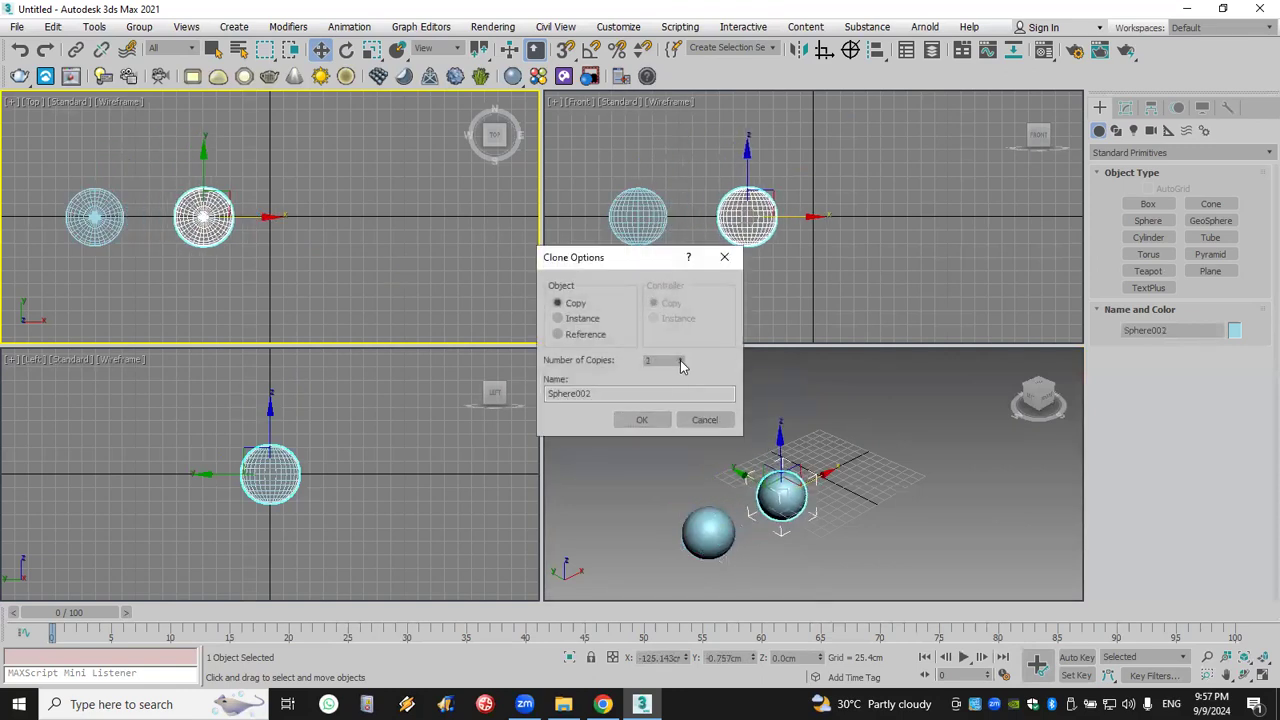
pyautogui.click(643, 421)
pyautogui.scroll(-4, 815, 437)
pyautogui.scroll(6, 772, 440)
pyautogui.scroll(-4, 763, 440)
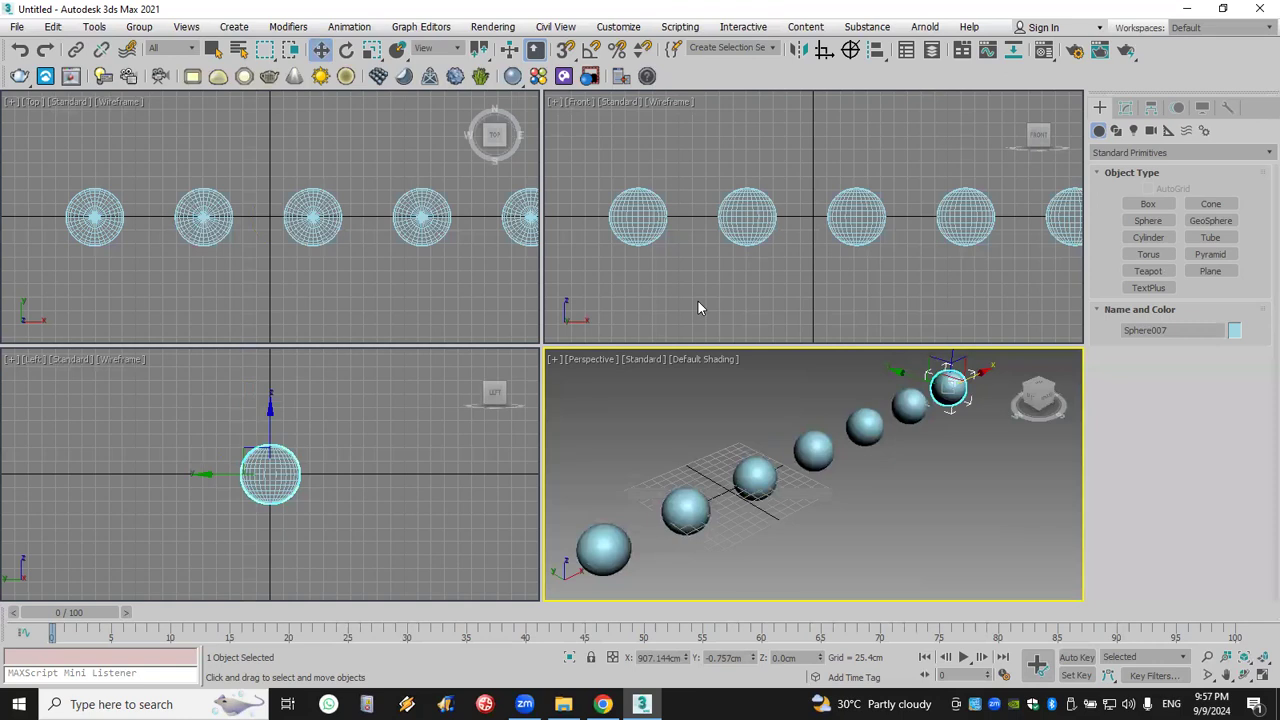
# Add an Edit Mesh modifier to the second sphere in the row.
pyautogui.click(750, 218)
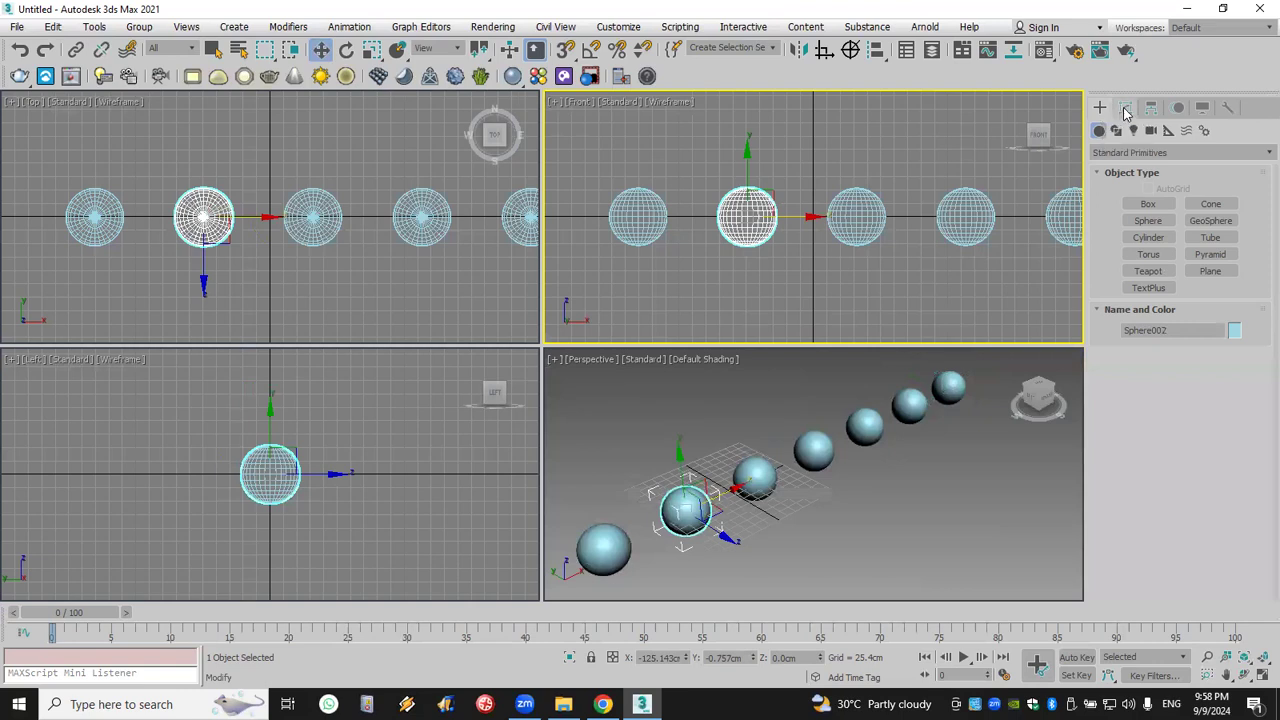
pyautogui.click(1125, 109)
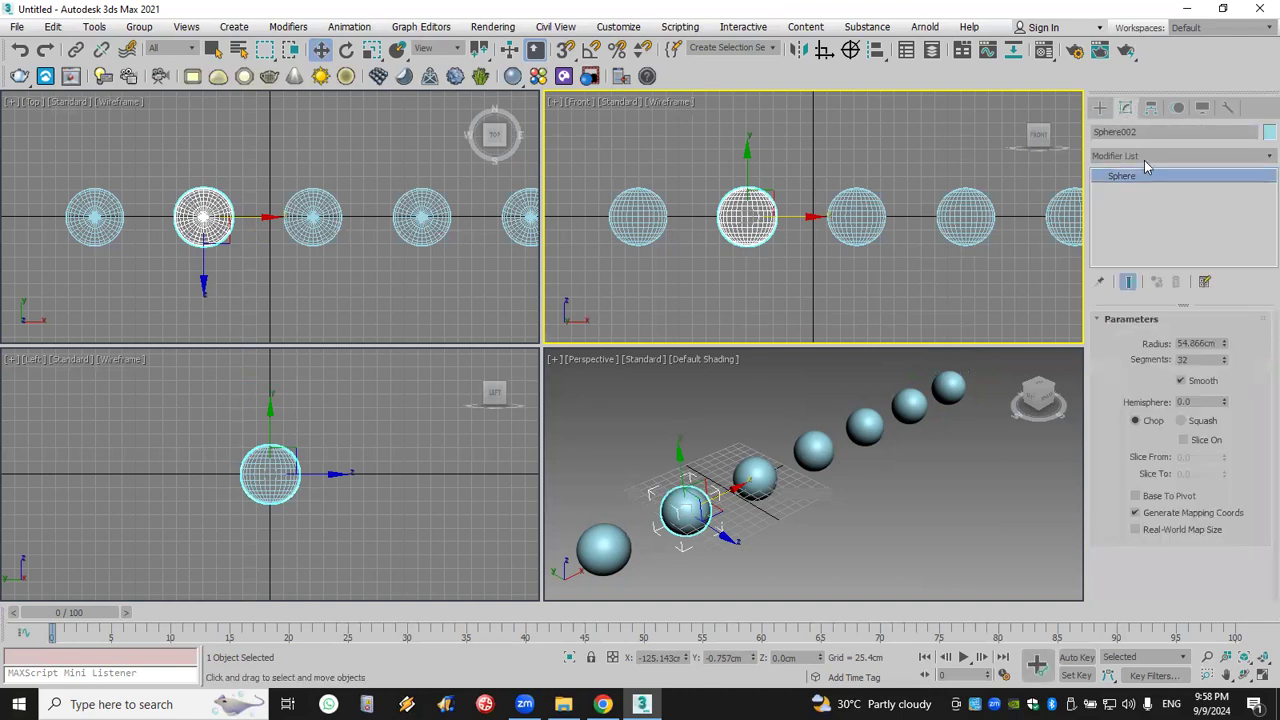
pyautogui.click(1144, 158)
pyautogui.scroll(-12, 1140, 176)
pyautogui.click(1141, 173)
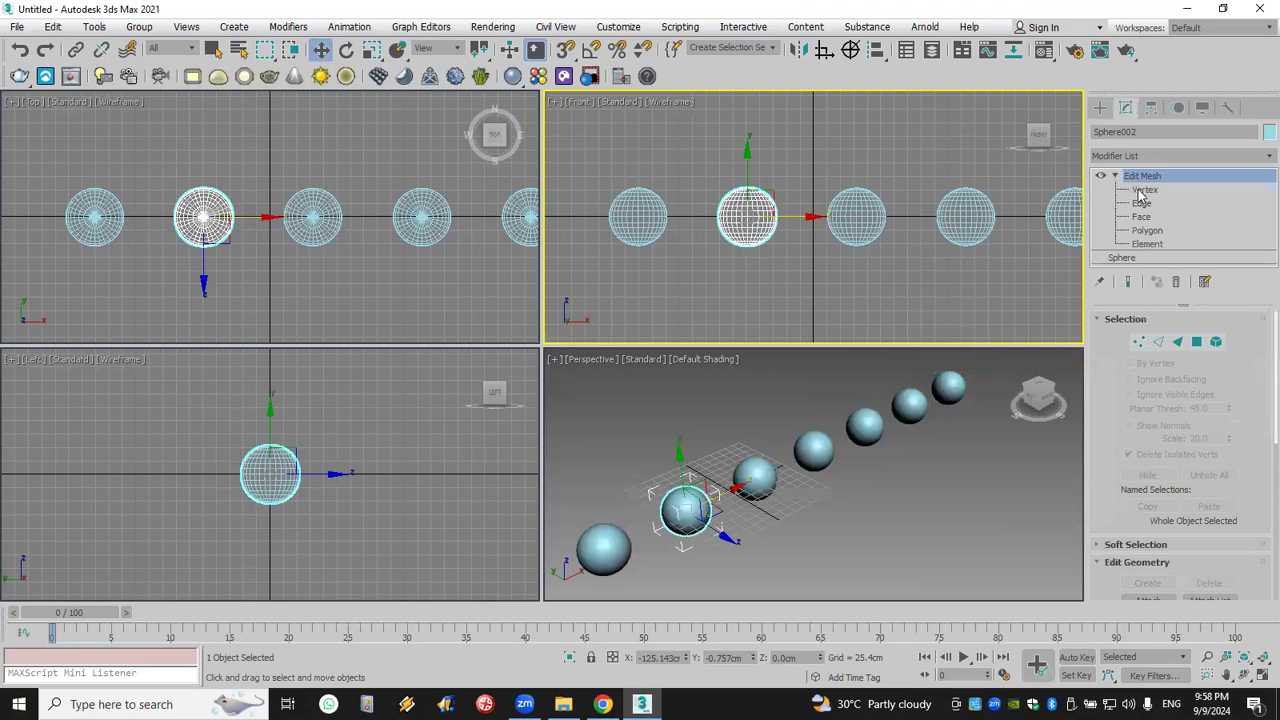
# Stretch the second sphere by moving its upper vertices up about 97 cm in the Front view.
pyautogui.click(1144, 190)
pyautogui.moveTo(806, 214); pyautogui.dragTo(770, 247)
pyautogui.press('r')
pyautogui.click(321, 50)
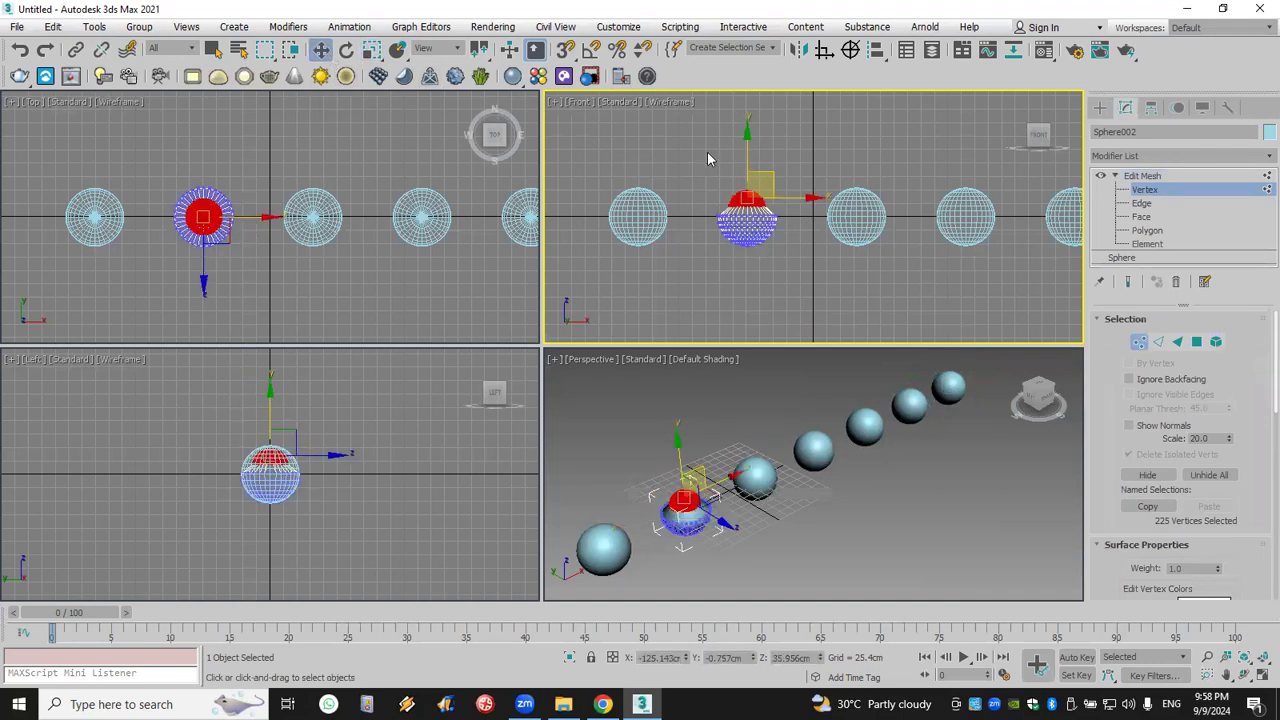
pyautogui.moveTo(746, 140); pyautogui.dragTo(808, 146)
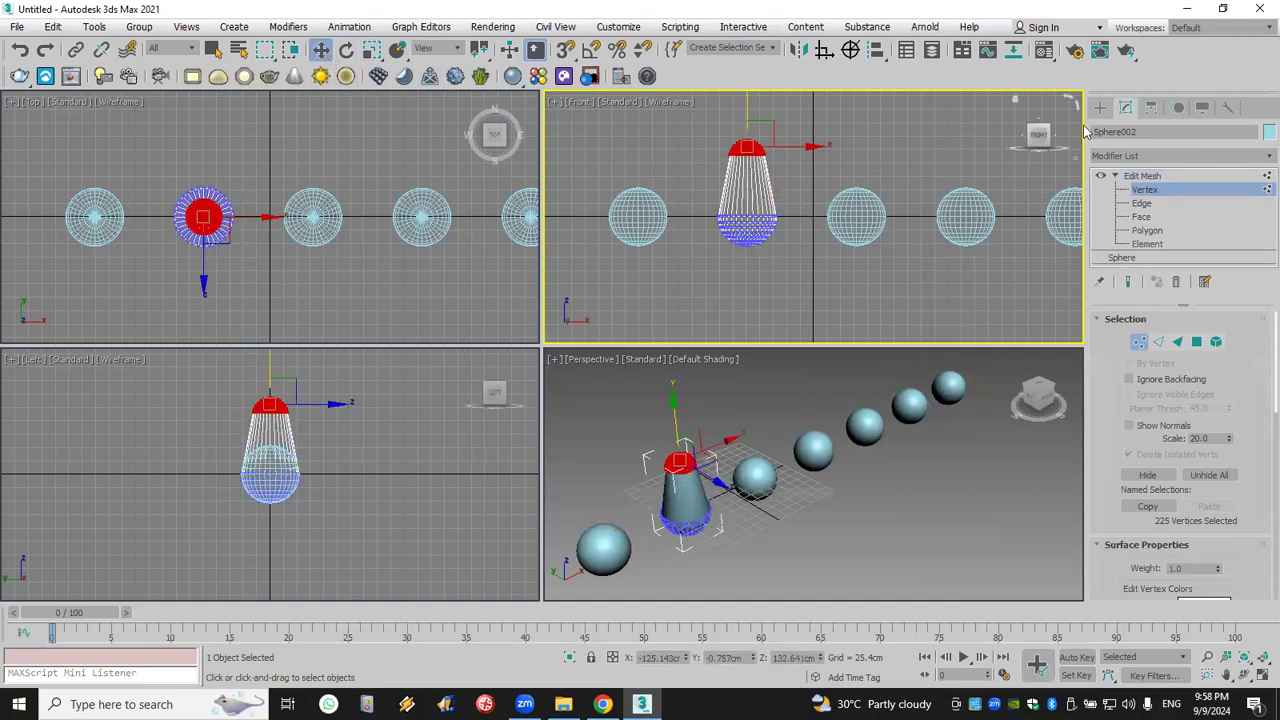
pyautogui.click(1100, 107)
# Add an Edit Poly modifier to the third sphere in the row.
pyautogui.click(866, 222)
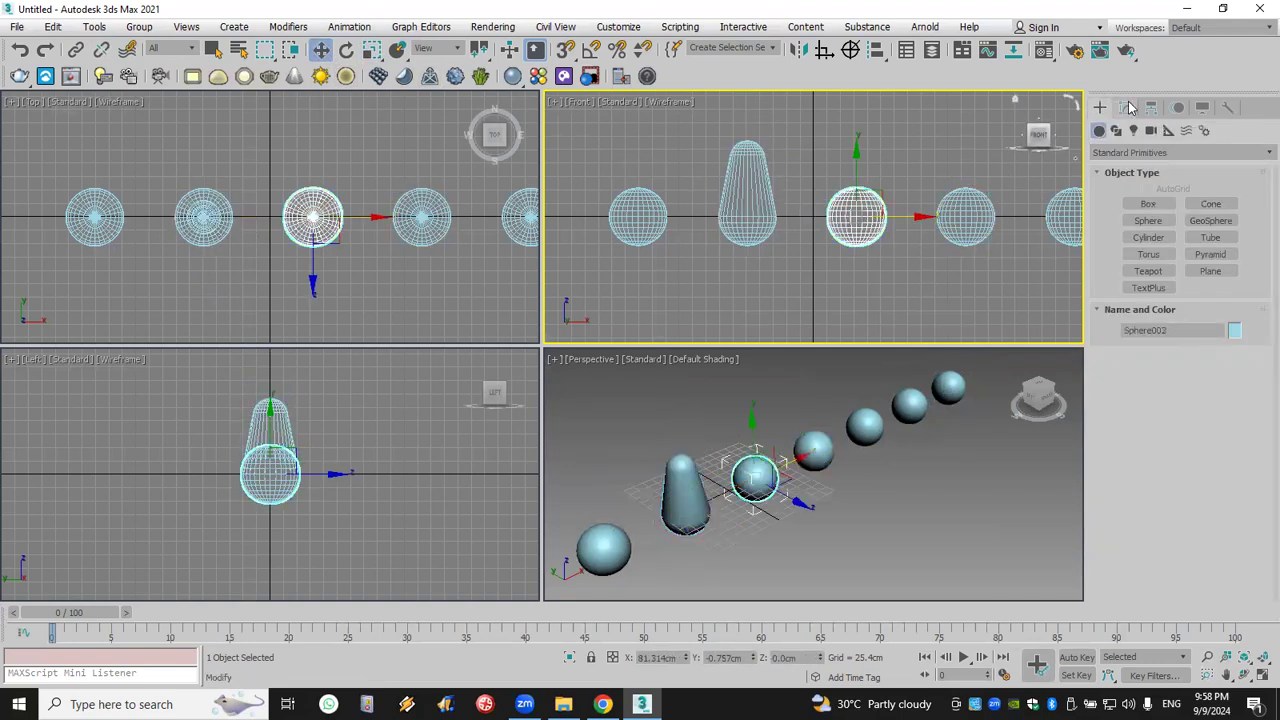
pyautogui.click(1126, 107)
pyautogui.click(1147, 153)
pyautogui.scroll(-5, 1149, 160)
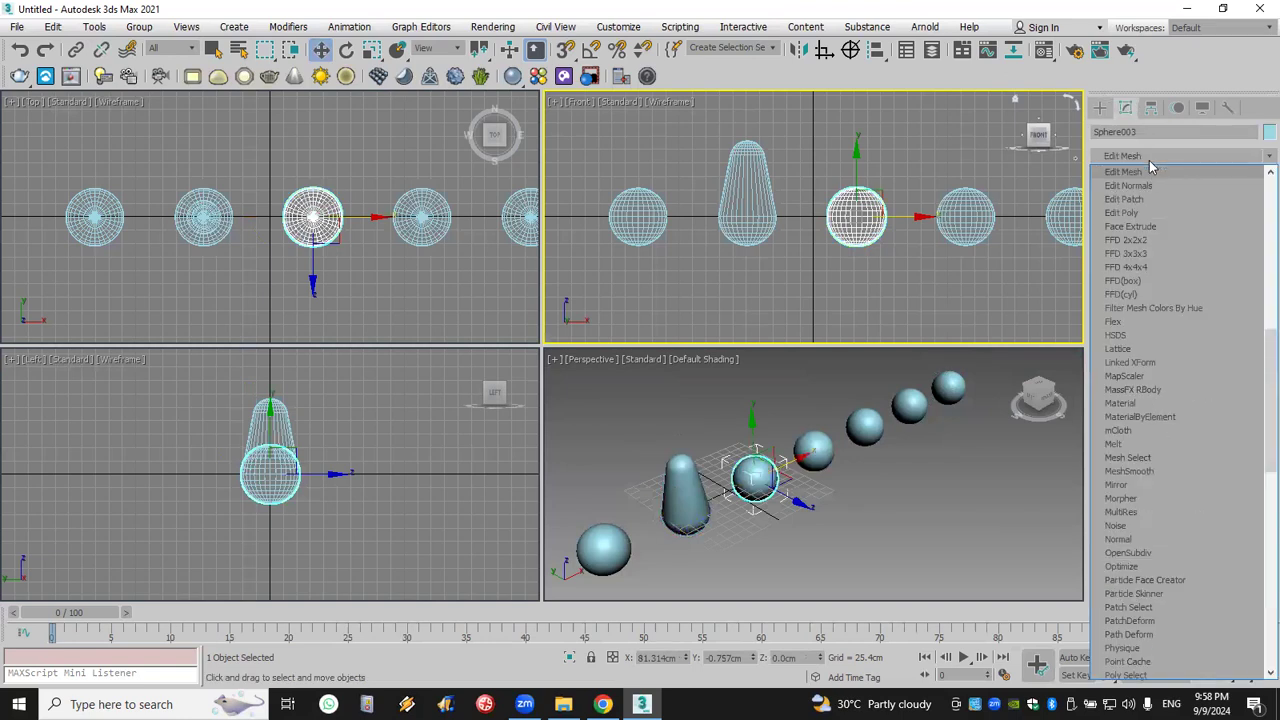
pyautogui.click(1160, 210)
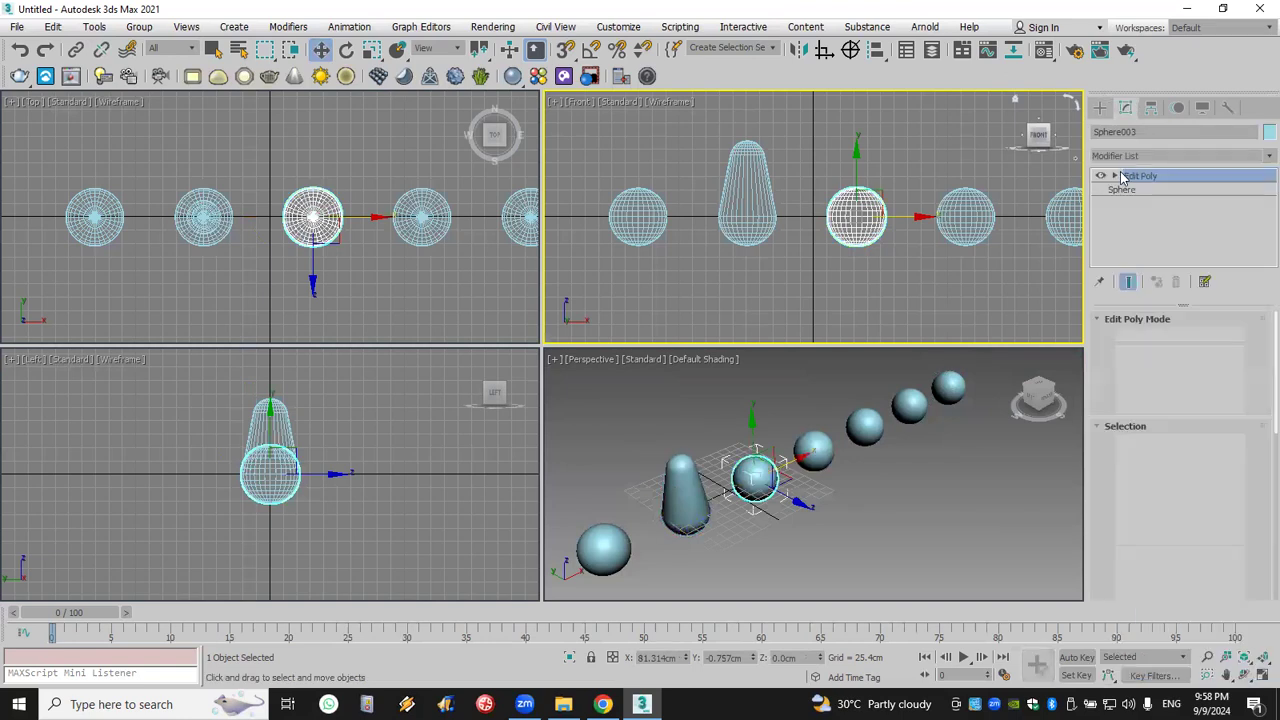
# Select the middle band of edges on the third sphere in the Front view and rotate it slightly.
pyautogui.click(1115, 175)
pyautogui.click(1142, 203)
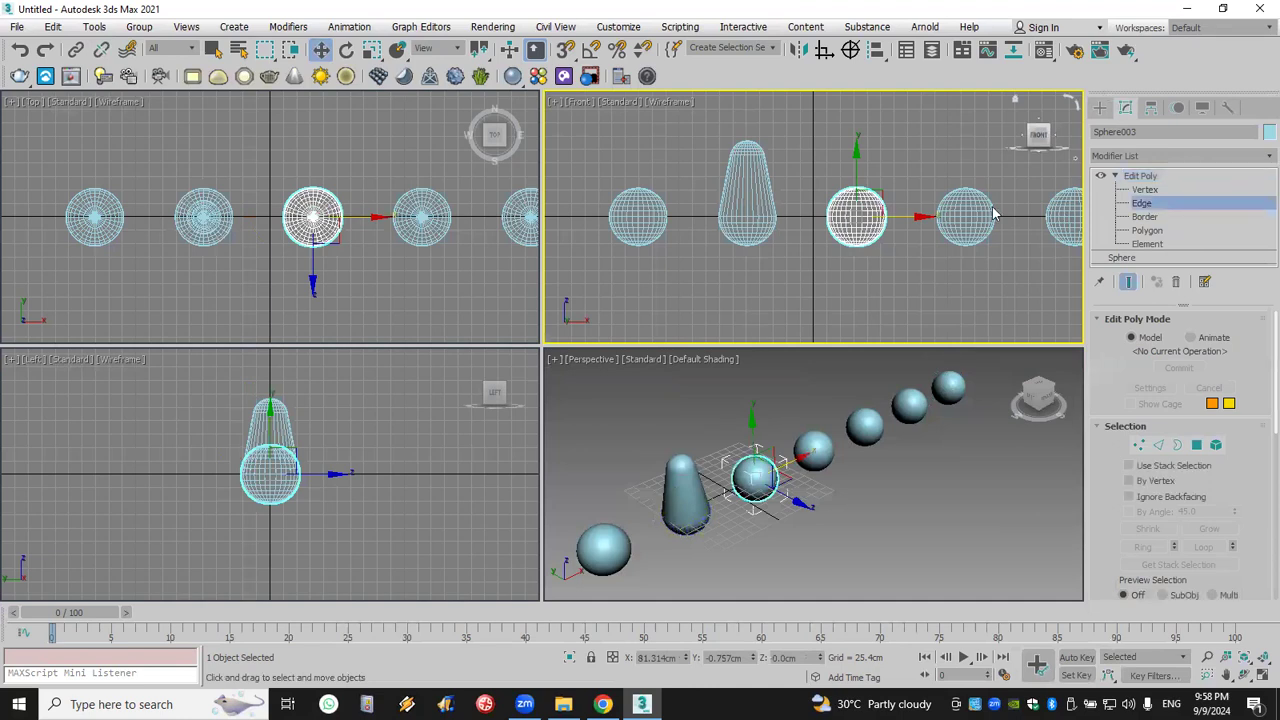
pyautogui.scroll(3, 910, 197)
pyautogui.moveTo(909, 206); pyautogui.dragTo(745, 240)
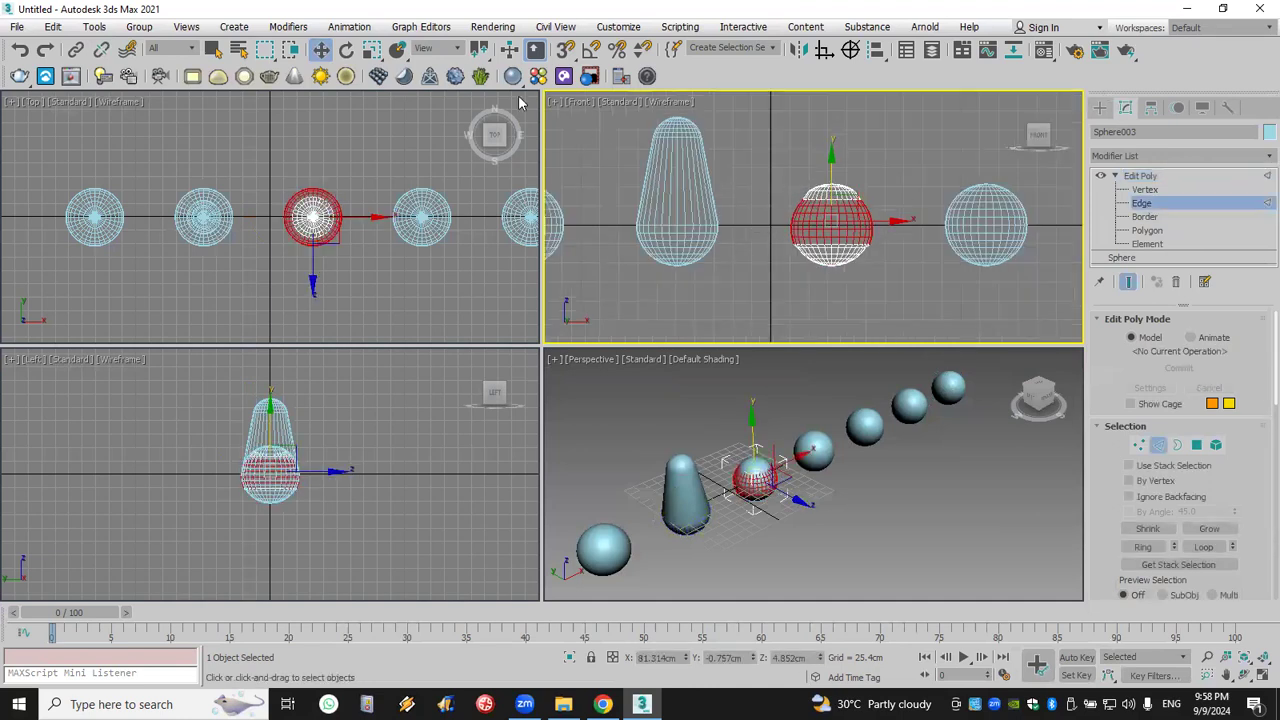
pyautogui.click(346, 50)
pyautogui.moveTo(776, 224); pyautogui.dragTo(780, 229)
# Scale the third sphere's selected edges inward so its middle narrows, and finish editing the object.
pyautogui.press('r')
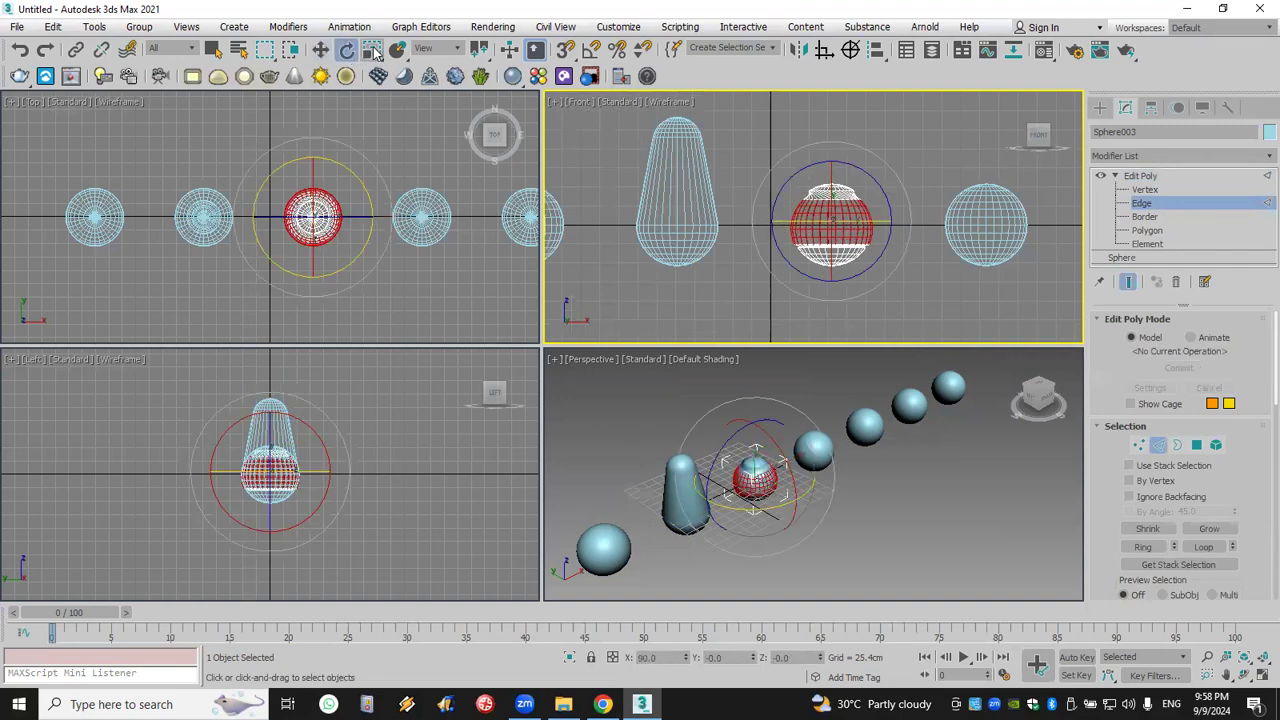
pyautogui.scroll(5, 887, 257)
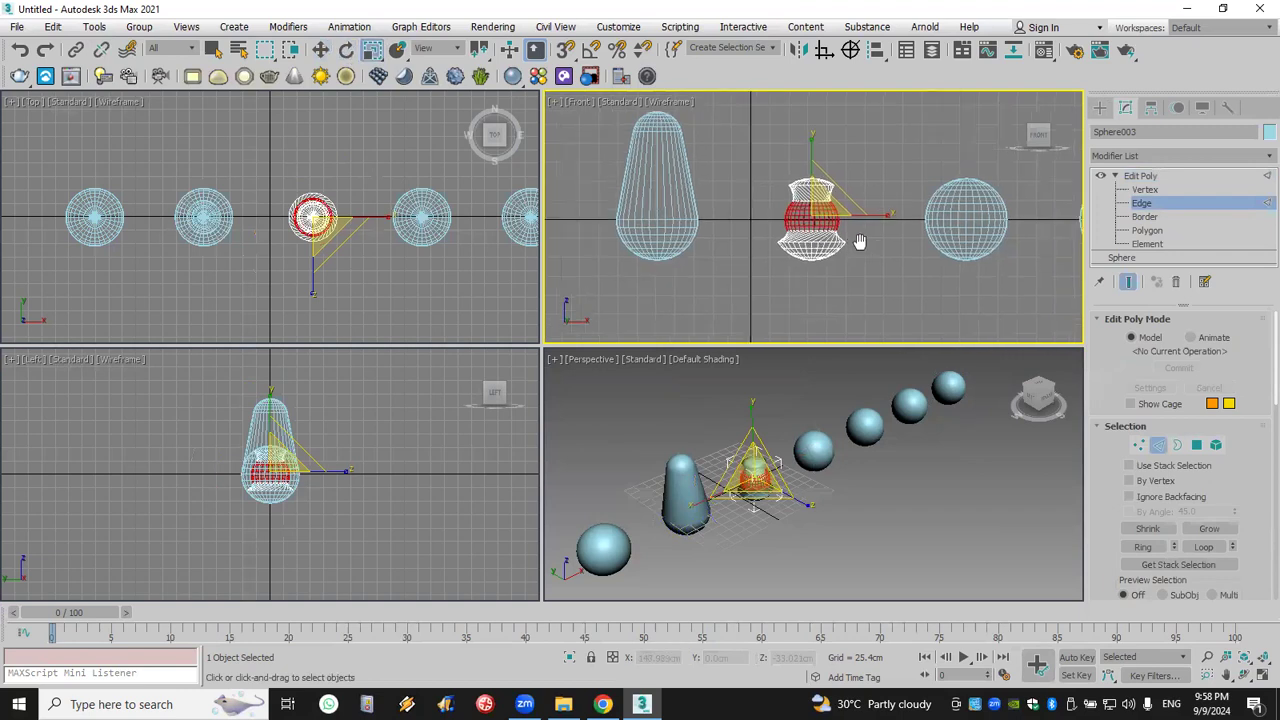
pyautogui.scroll(-4, 770, 225)
pyautogui.moveTo(832, 278); pyautogui.dragTo(590, 254, button='middle')
pyautogui.scroll(-2, 818, 275)
pyautogui.scroll(2, 801, 271)
pyautogui.click(1100, 107)
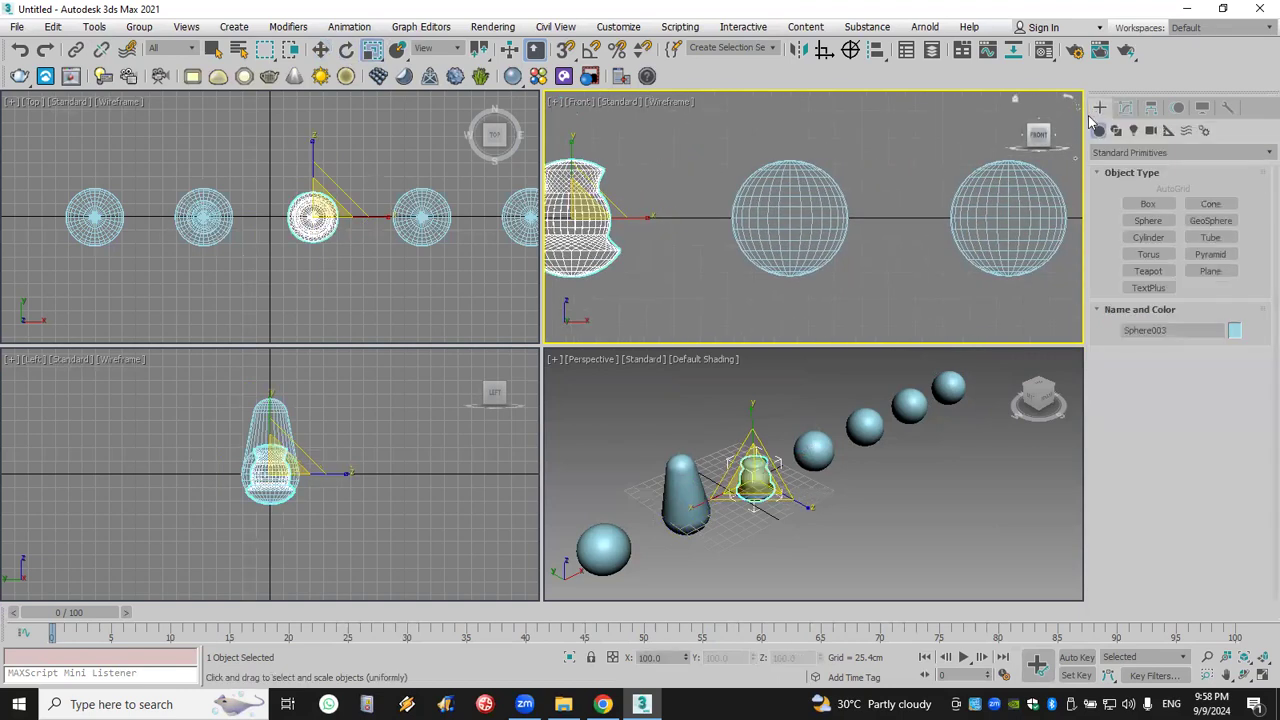
pyautogui.keyDown('alt'); pyautogui.moveTo(885, 503); pyautogui.dragTo(941, 519, button='middle'); pyautogui.keyUp('alt')
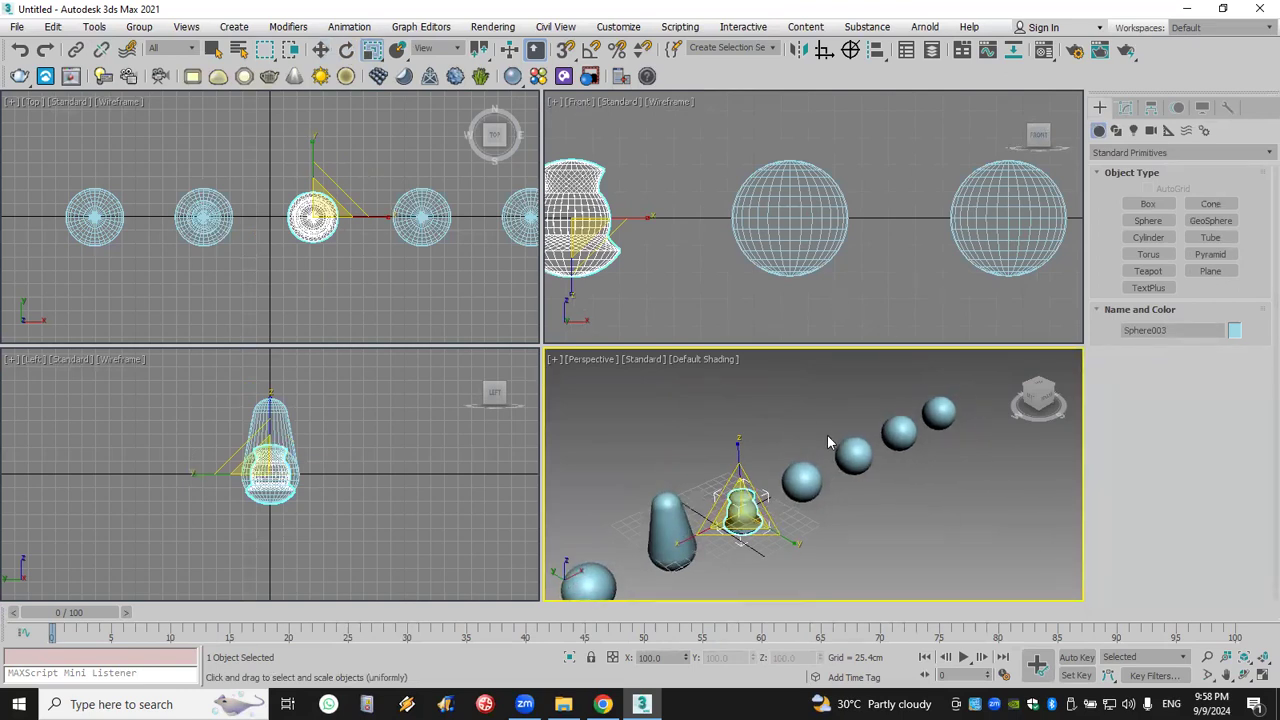
# Add an FFD 4x4x4 modifier to the fourth sphere in the row.
pyautogui.click(795, 272)
pyautogui.click(1127, 110)
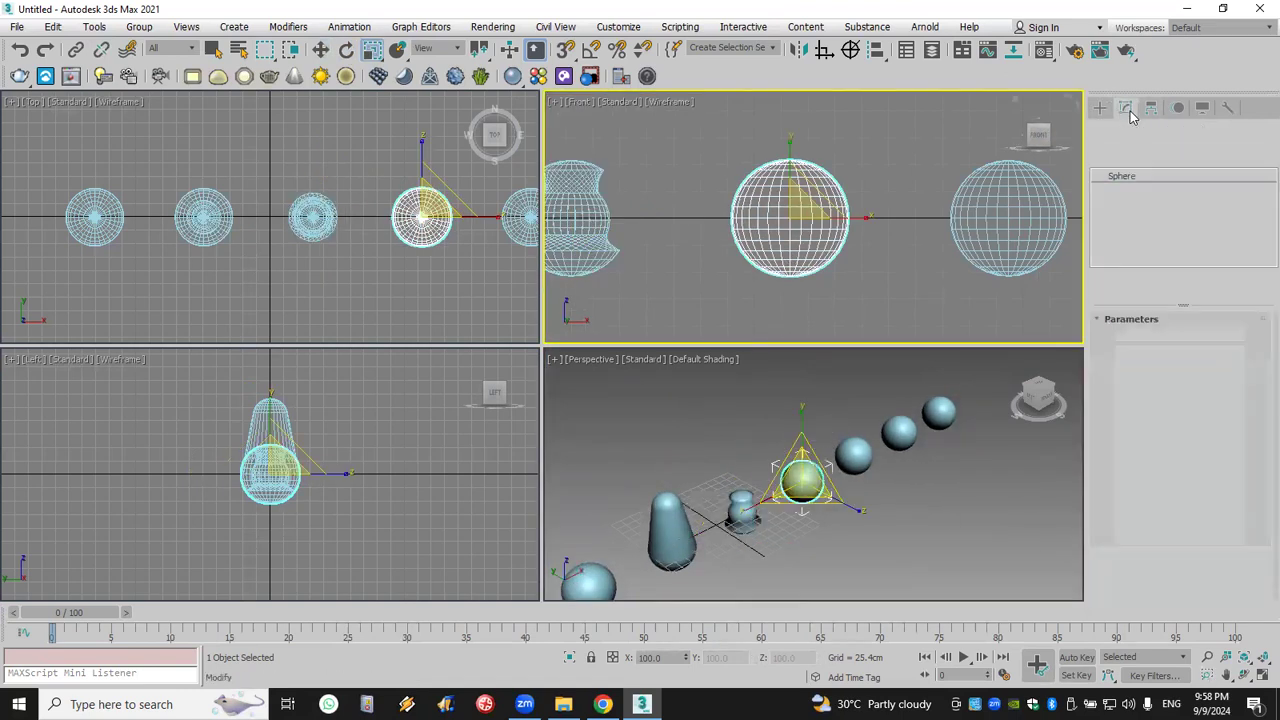
pyautogui.click(1143, 154)
pyautogui.press('f')
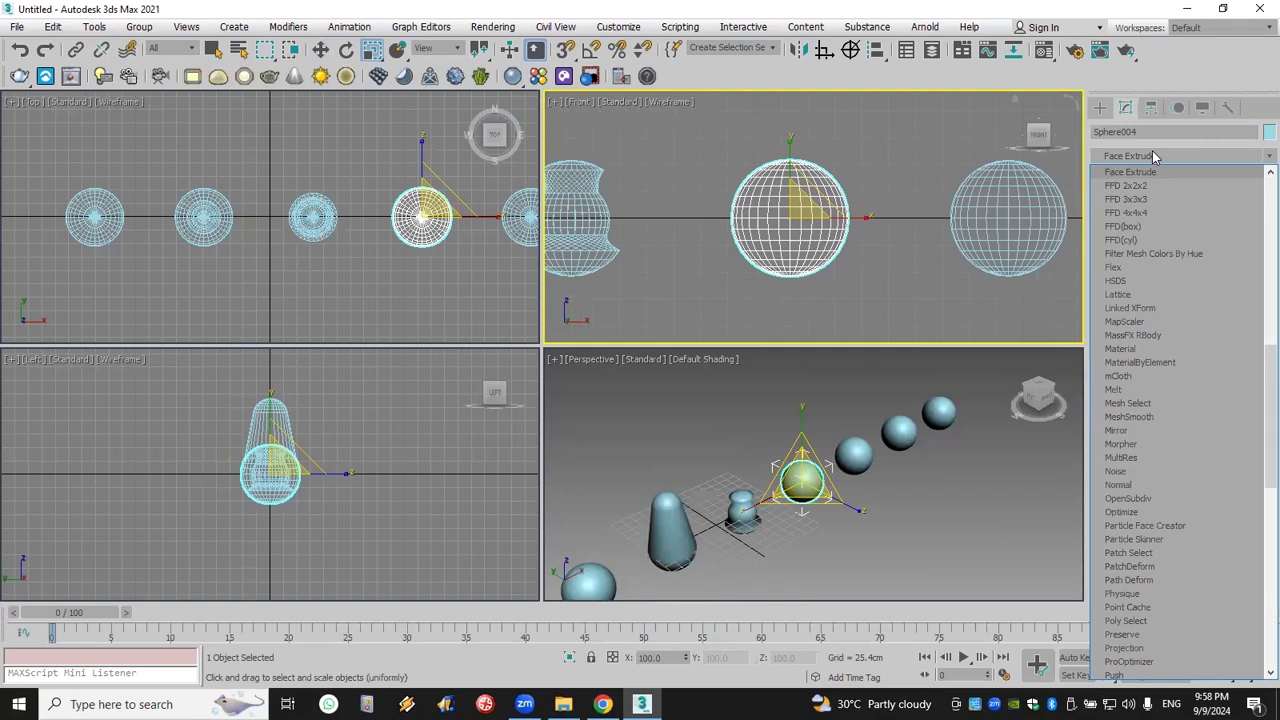
pyautogui.click(1155, 212)
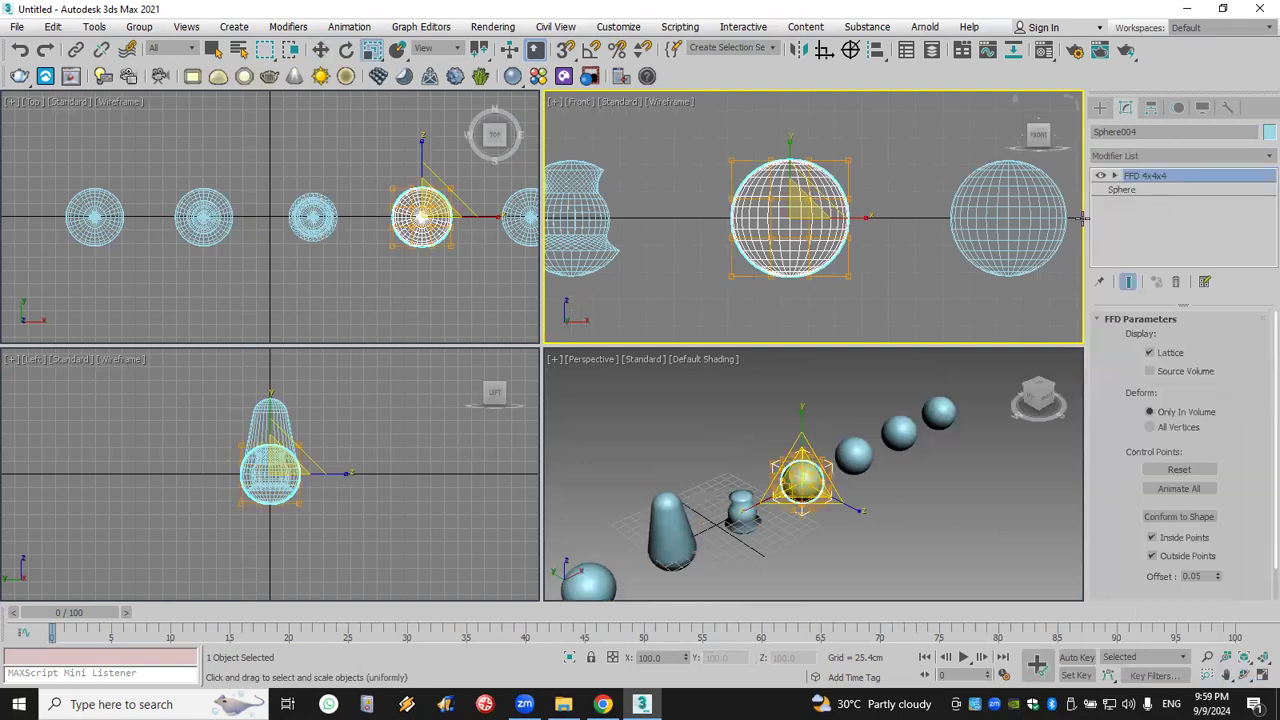
pyautogui.scroll(5, 802, 472)
pyautogui.moveTo(802, 472); pyautogui.dragTo(800, 465, button='middle')
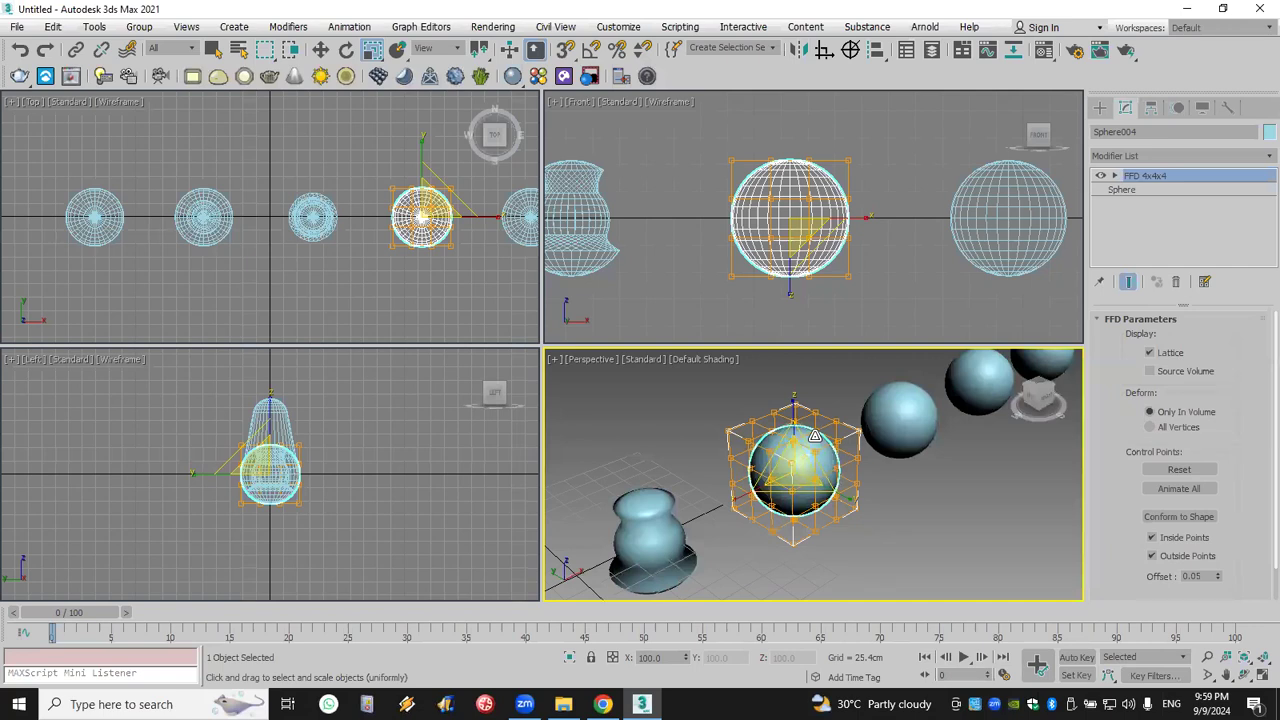
# Move the fourth sphere's top row of FFD control points down to about Z -43 cm, hollowing it into a bowl.
pyautogui.click(1116, 177)
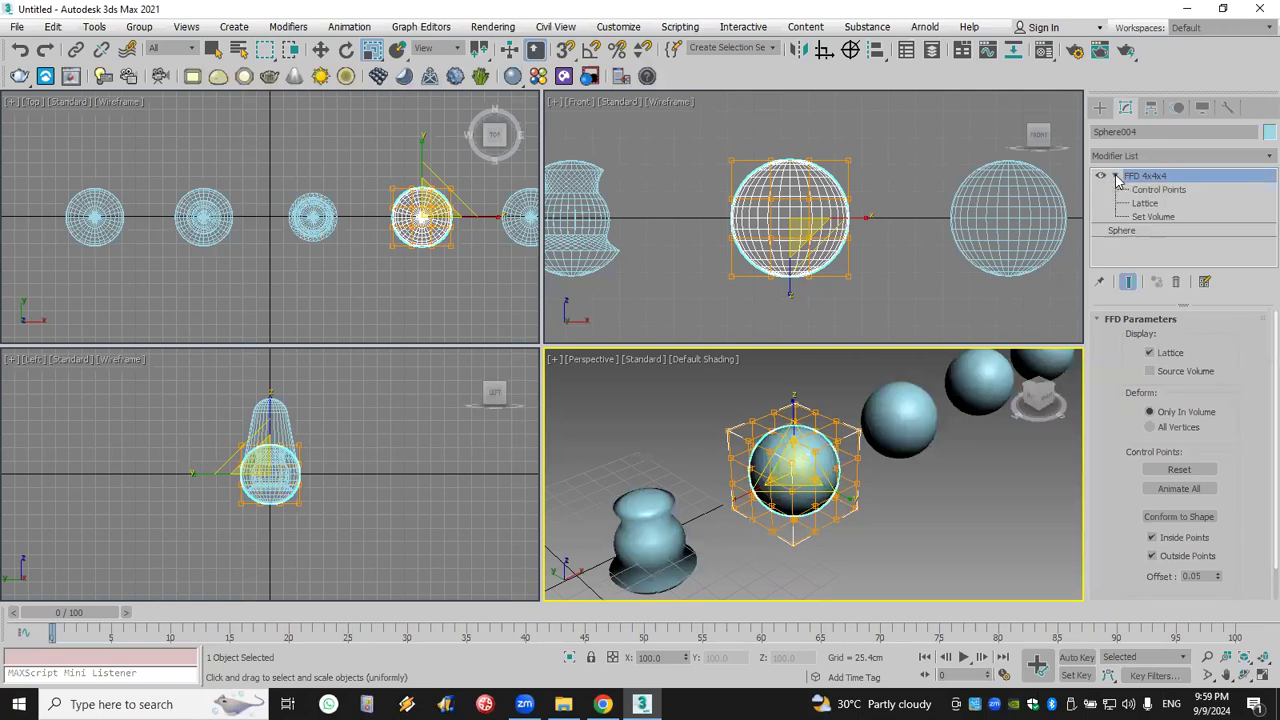
pyautogui.click(1152, 190)
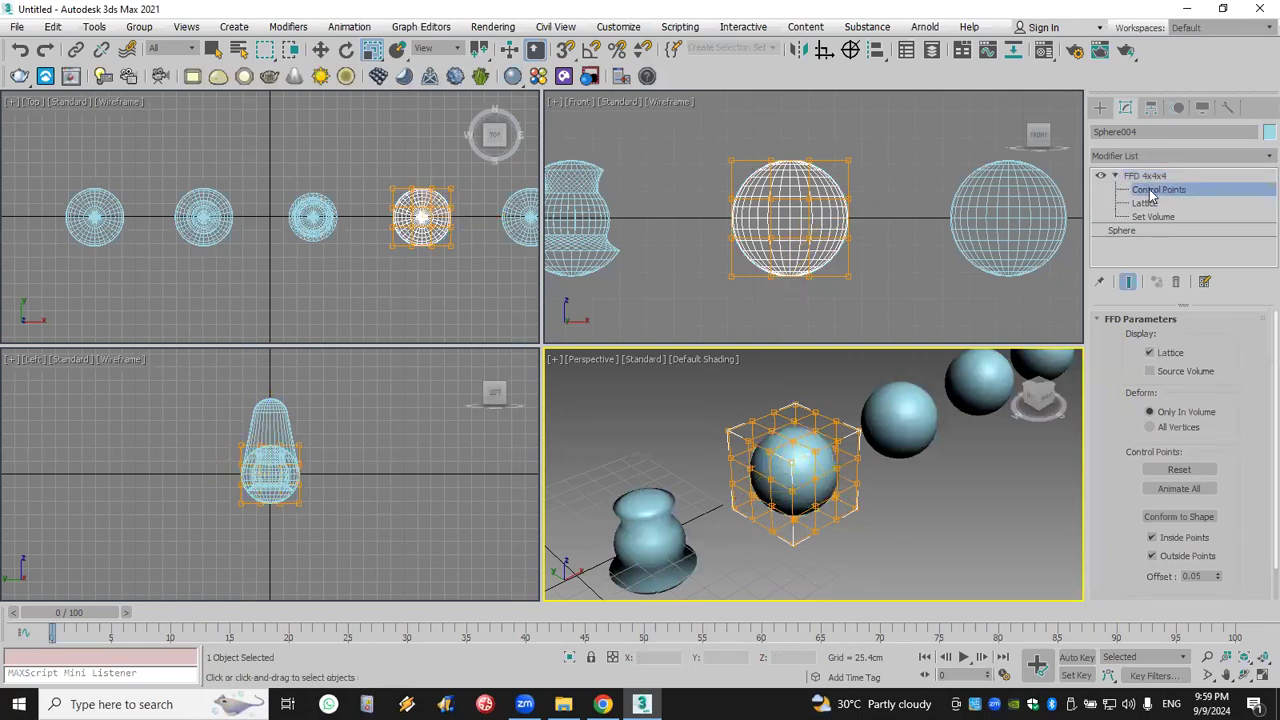
pyautogui.moveTo(855, 135); pyautogui.dragTo(662, 172)
pyautogui.click(320, 49)
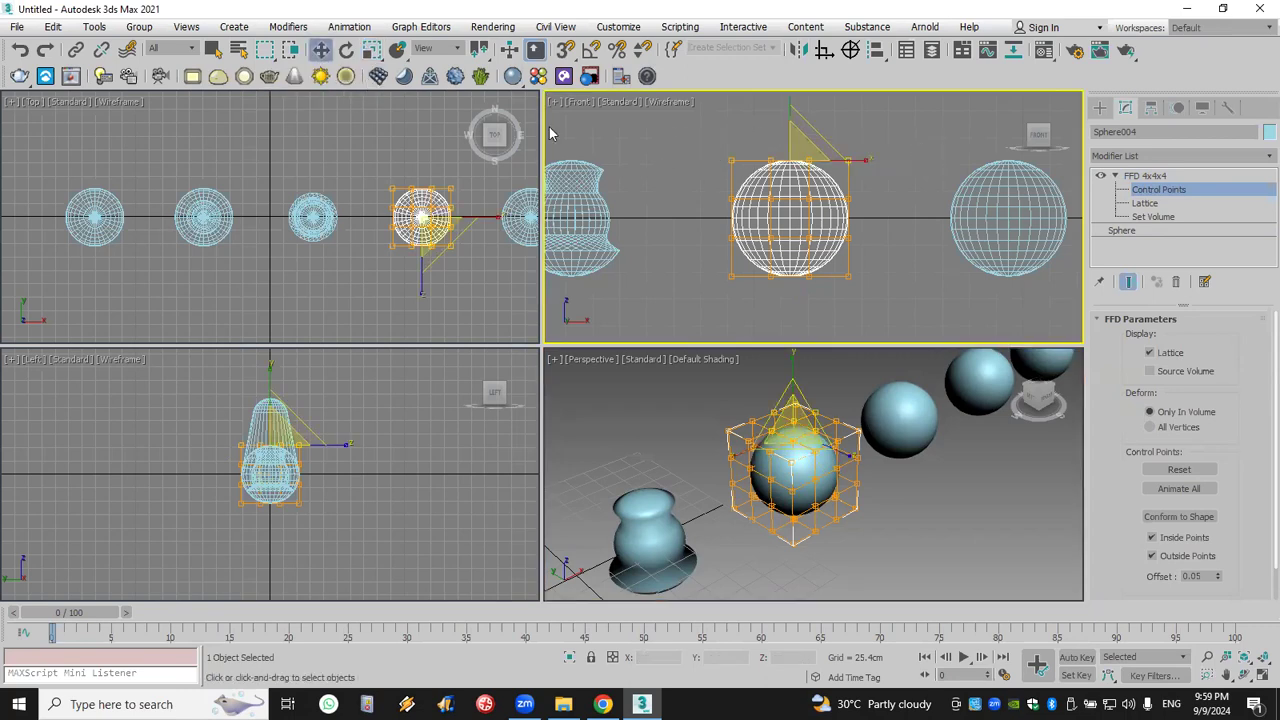
pyautogui.moveTo(788, 120); pyautogui.dragTo(803, 223)
pyautogui.scroll(6, 810, 481)
pyautogui.scroll(-5, 808, 477)
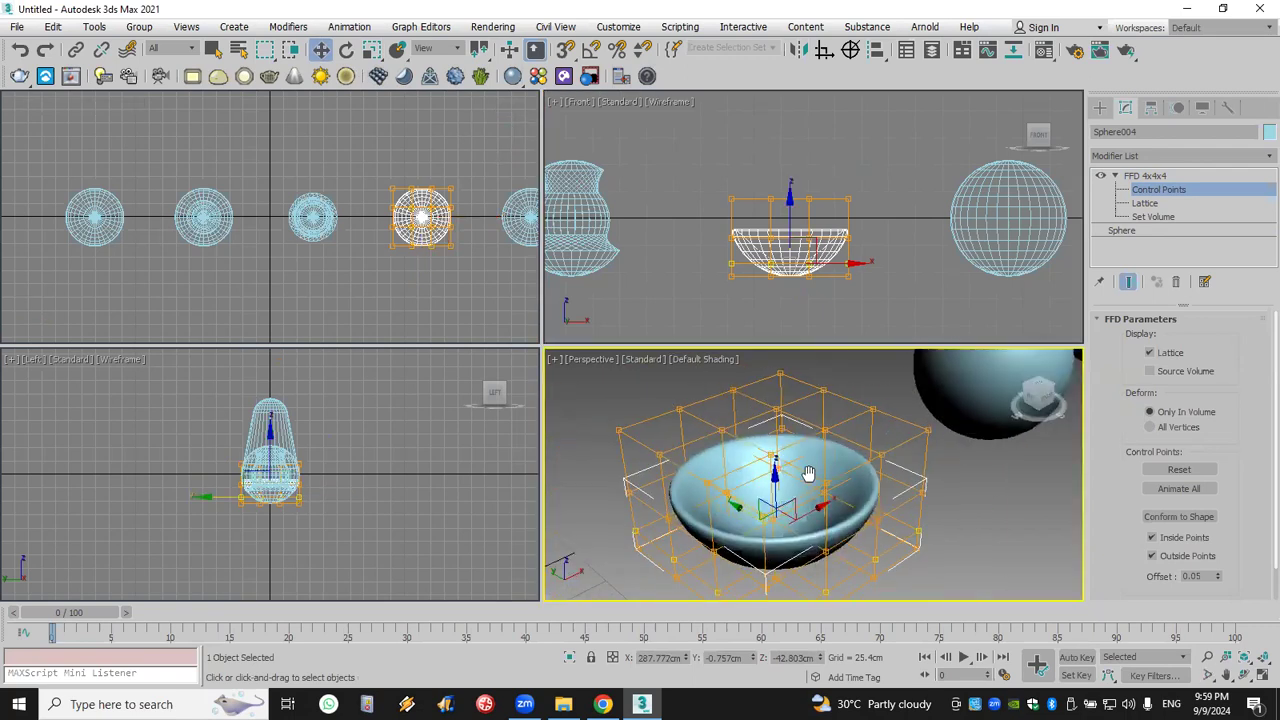
pyautogui.scroll(-3, 898, 274)
pyautogui.moveTo(716, 281); pyautogui.dragTo(478, 285, button='middle')
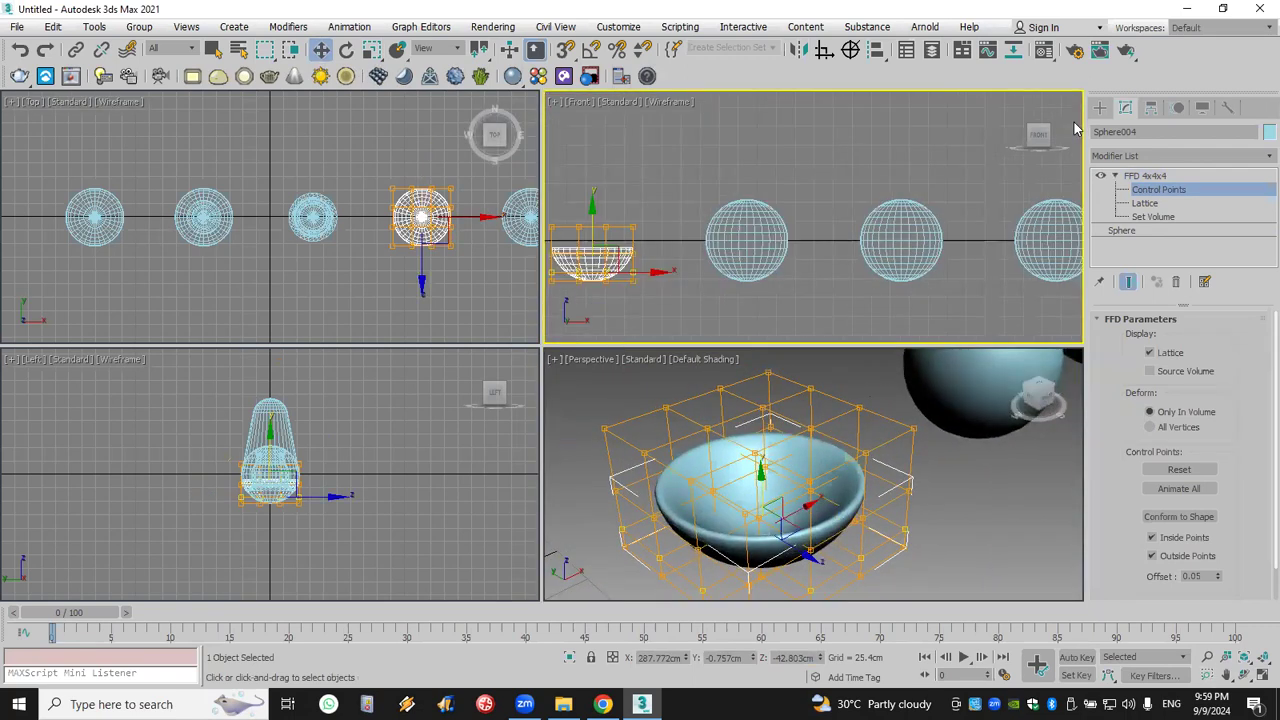
# Finish editing the bowl and select the fifth sphere in the row for modification.
pyautogui.click(1100, 107)
pyautogui.click(785, 228)
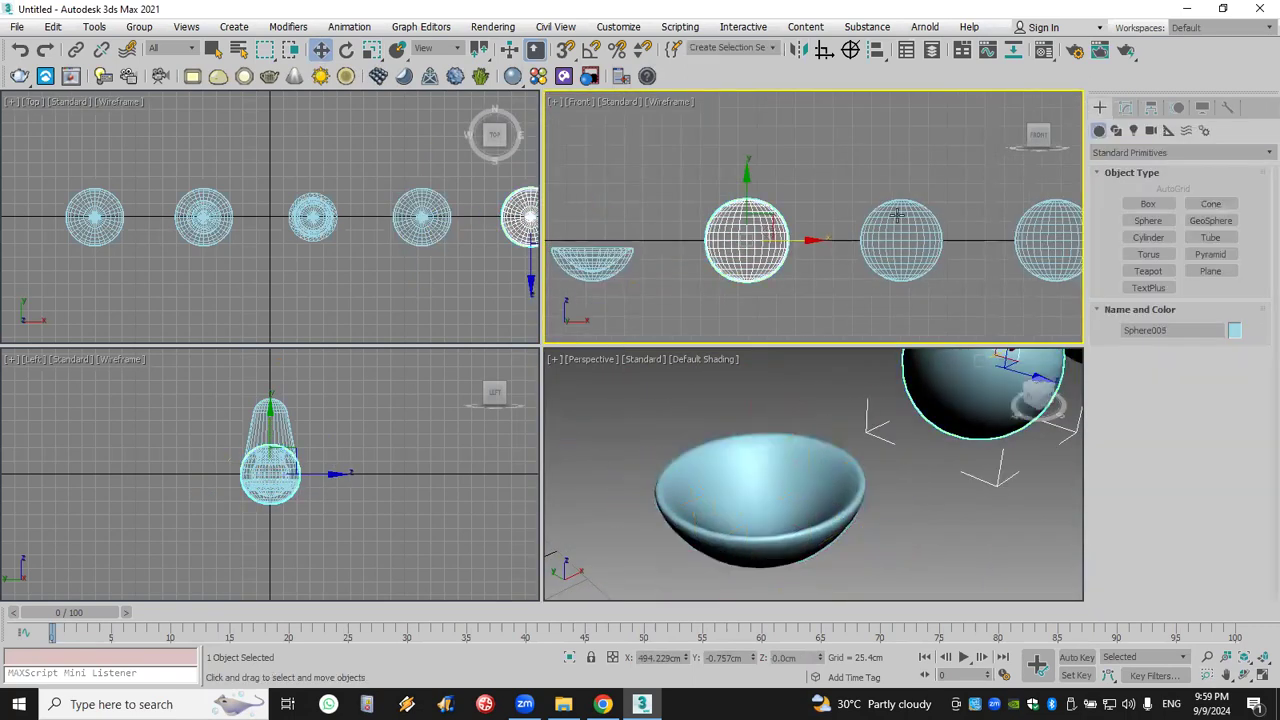
pyautogui.click(1125, 107)
pyautogui.click(1141, 154)
pyautogui.press('f')
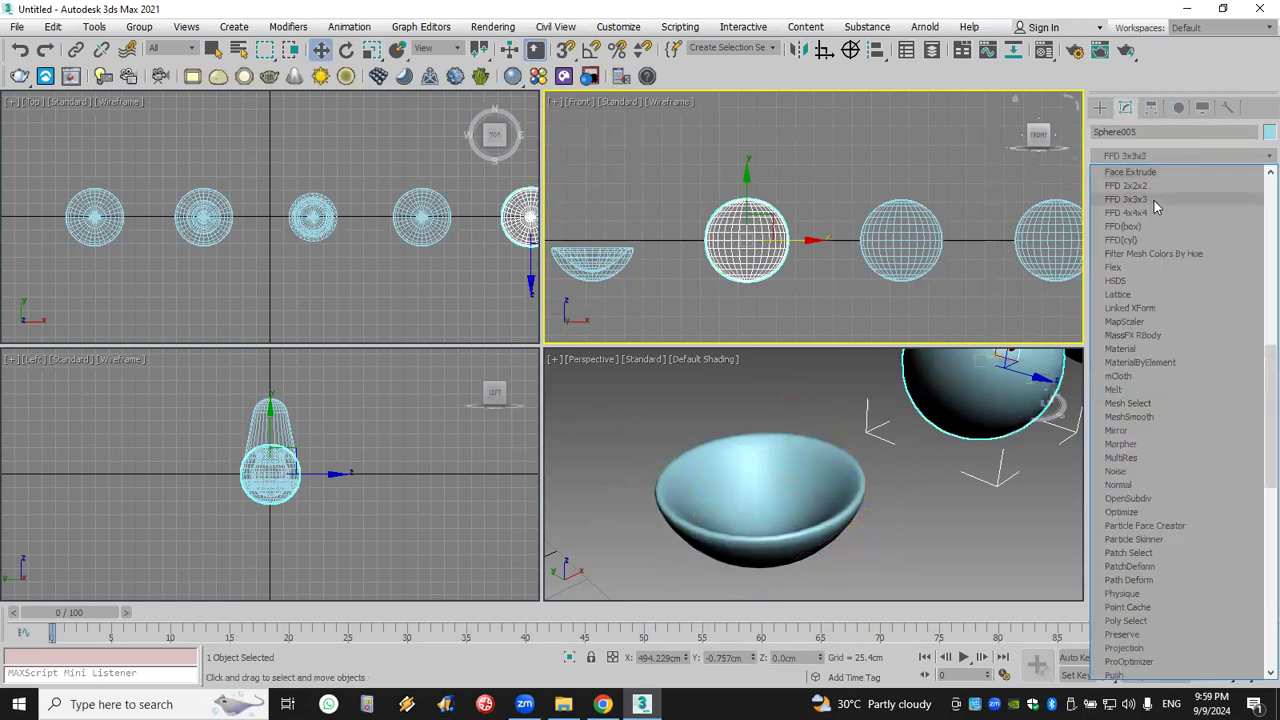
pyautogui.click(1153, 200)
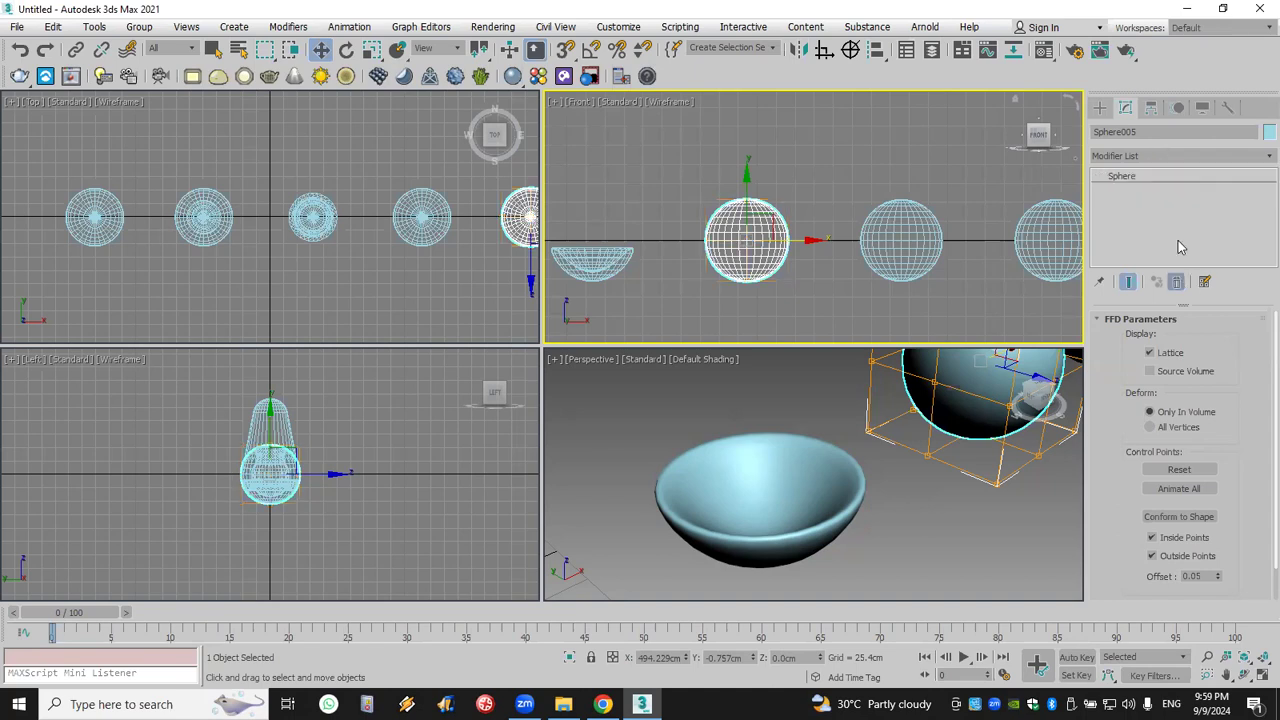
pyautogui.click(1176, 281)
# Add an FFD 2x2x2 modifier to the fifth sphere and activate its control points.
pyautogui.click(1182, 157)
pyautogui.press('f')
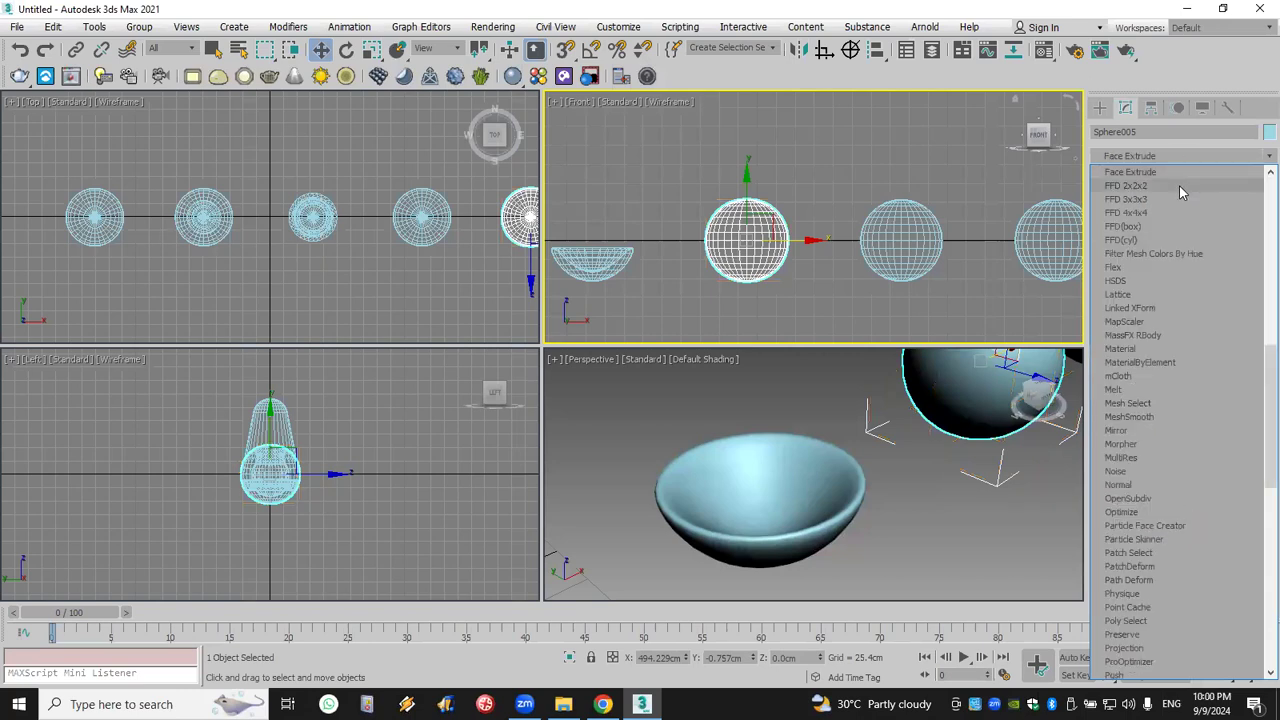
pyautogui.click(1179, 187)
pyautogui.click(1115, 175)
pyautogui.click(1158, 189)
# Scale the fifth sphere's top control points to about 37% and its bottom ones even narrower, and finish editing them.
pyautogui.moveTo(688, 165); pyautogui.dragTo(834, 218)
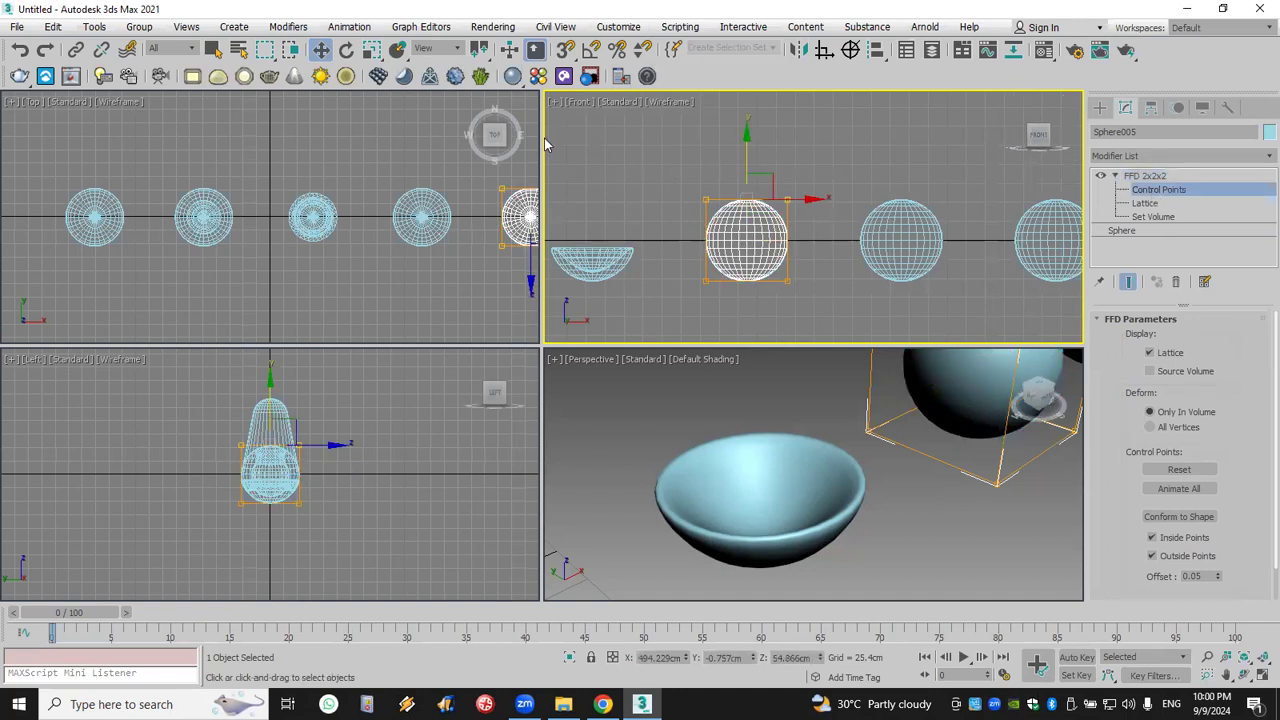
pyautogui.click(371, 50)
pyautogui.moveTo(723, 187); pyautogui.dragTo(814, 334)
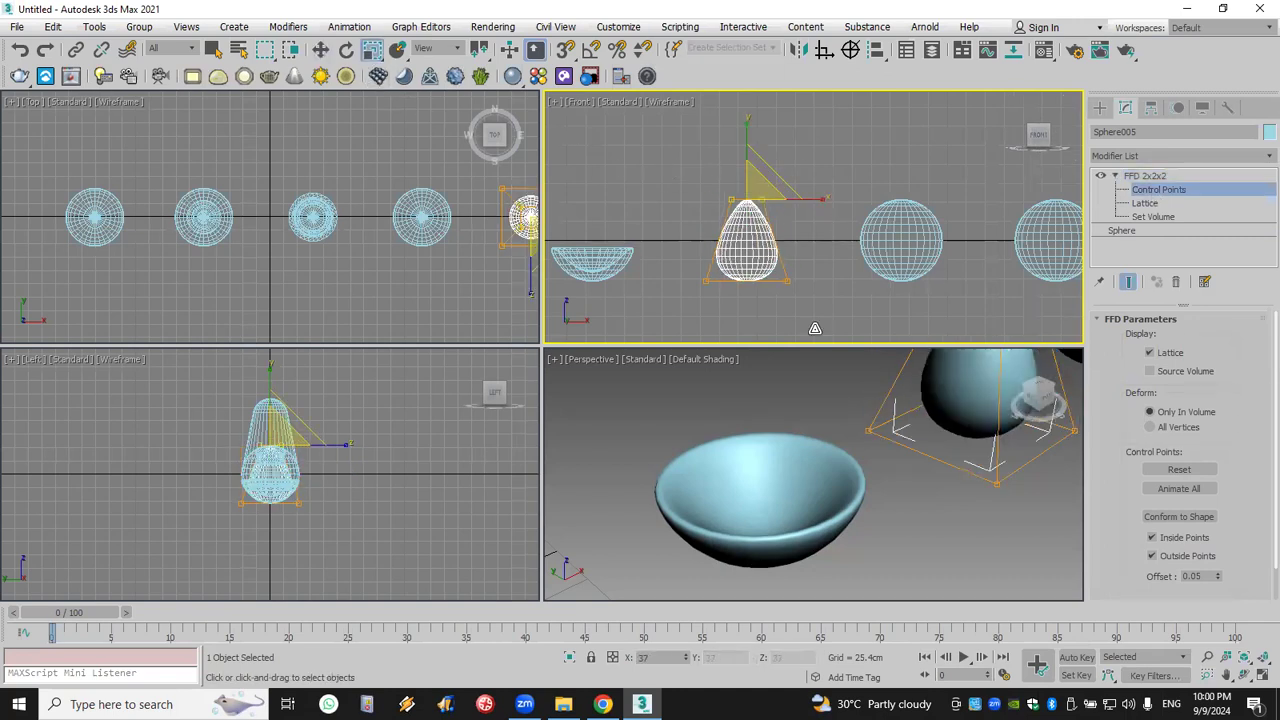
pyautogui.moveTo(746, 279); pyautogui.dragTo(799, 556)
pyautogui.scroll(-4, 908, 442)
pyautogui.moveTo(906, 443); pyautogui.dragTo(823, 515, button='middle')
pyautogui.press('z')
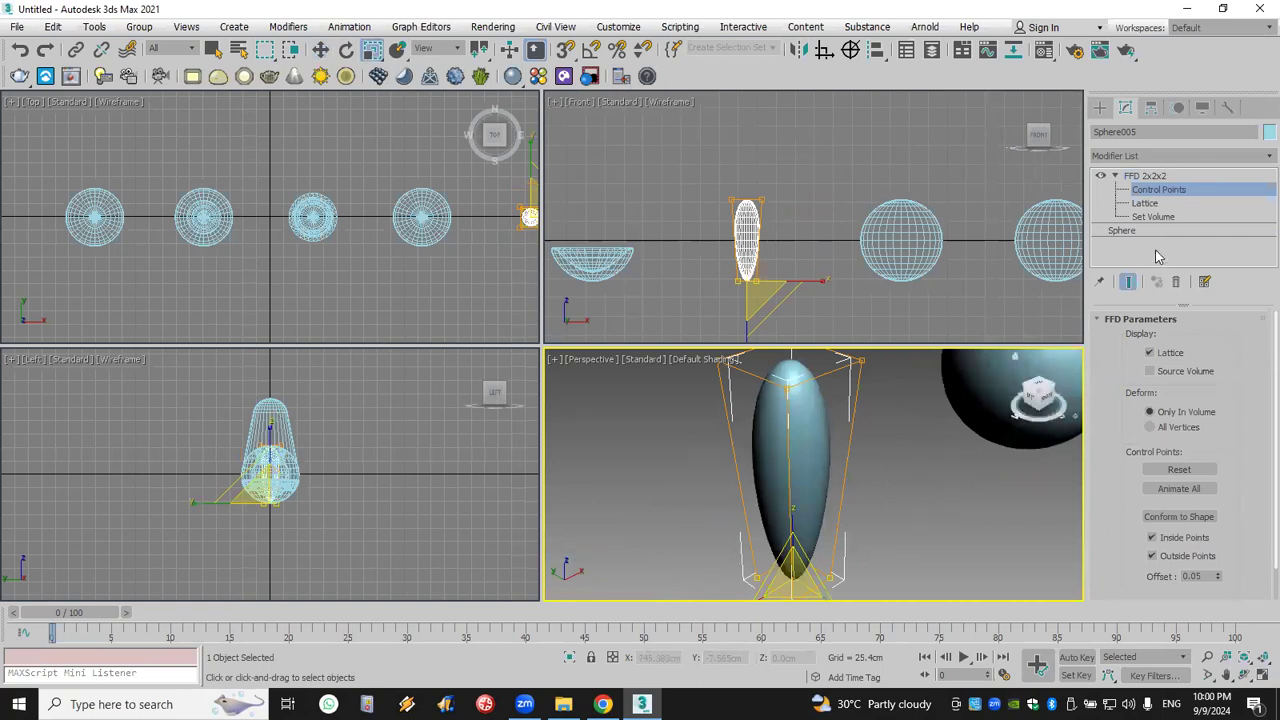
pyautogui.click(931, 224)
pyautogui.click(1145, 176)
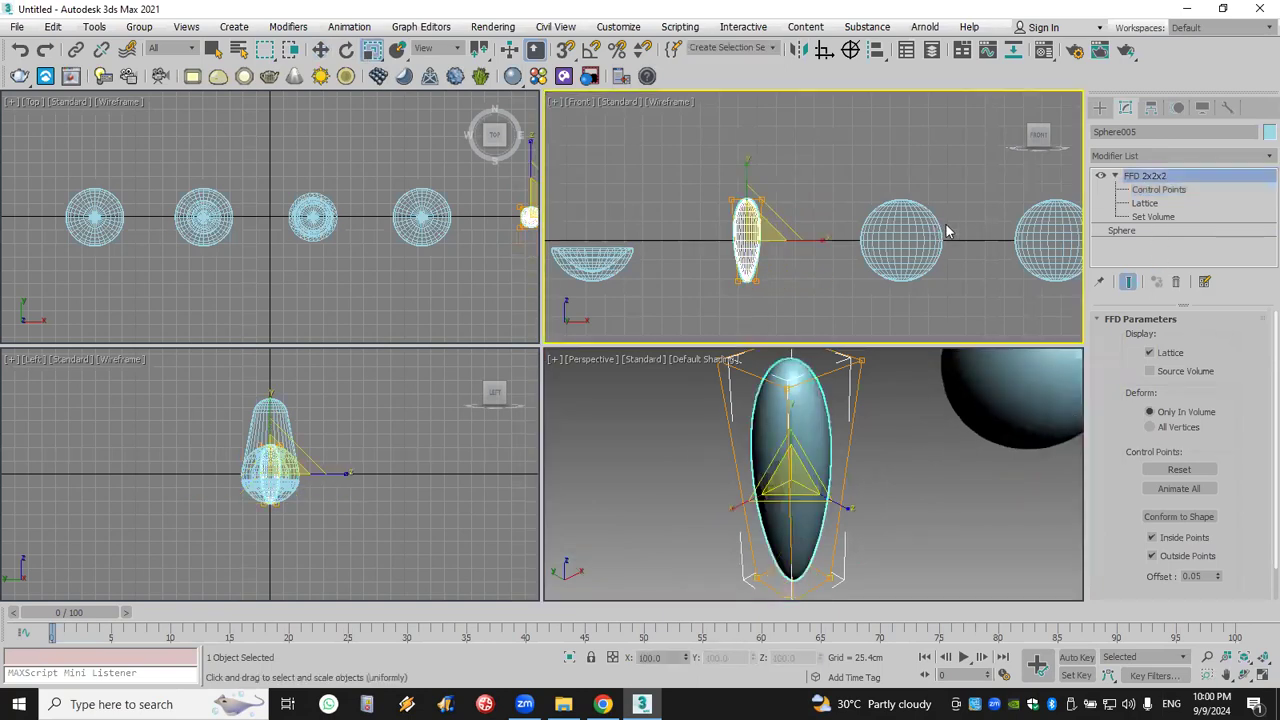
# Add an FFD 3x3x3 modifier to the sixth sphere in the row and activate its control points.
pyautogui.click(905, 240)
pyautogui.click(1173, 157)
pyautogui.scroll(-1, 1171, 163)
pyautogui.press('f')
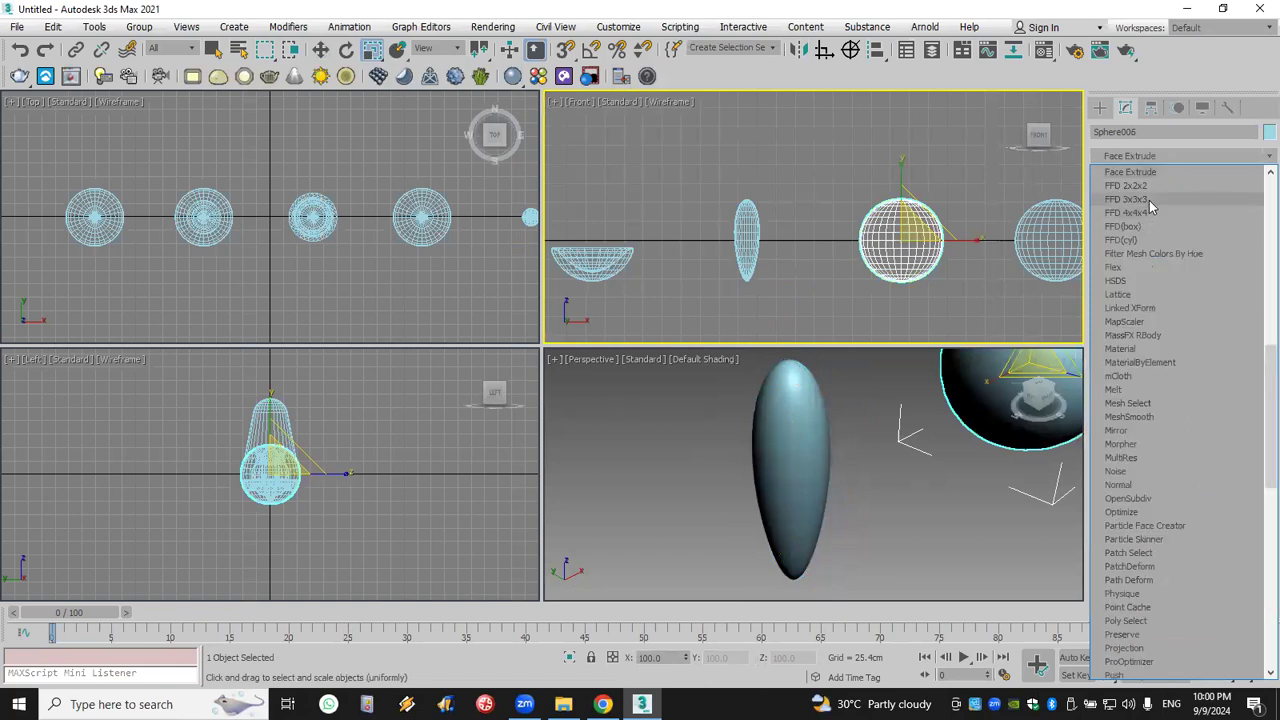
pyautogui.click(1149, 200)
pyautogui.click(1115, 176)
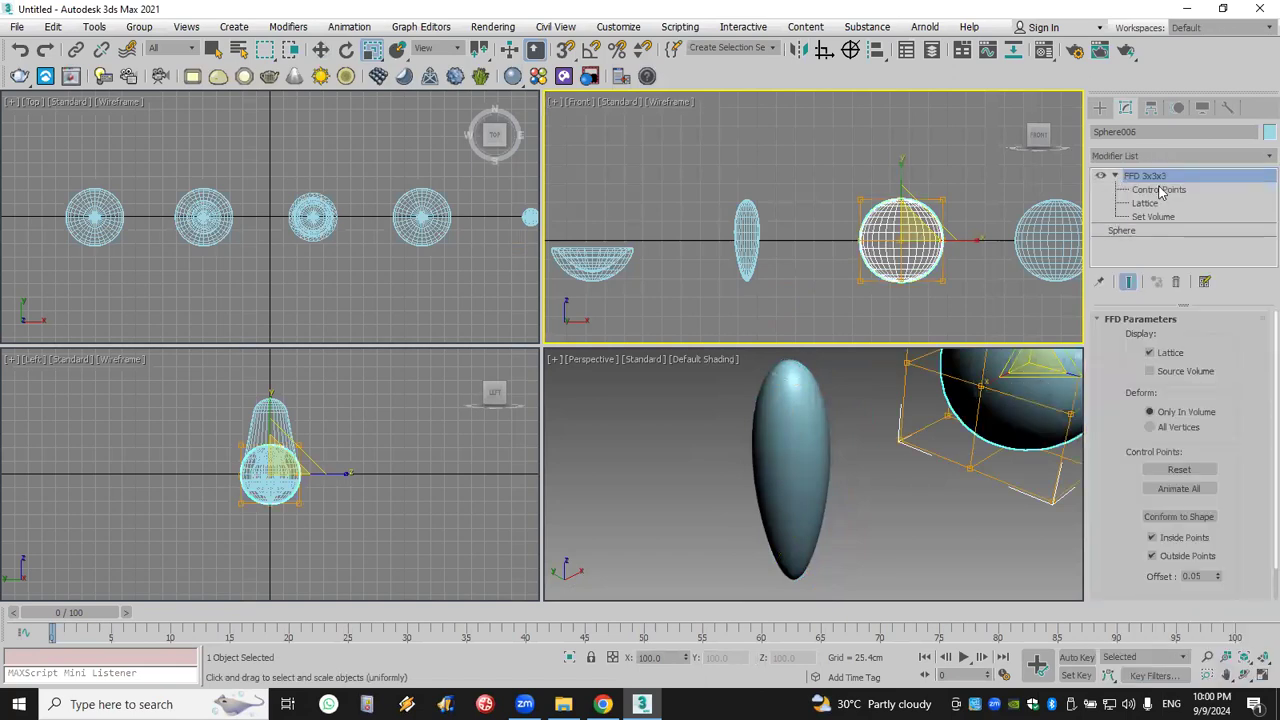
pyautogui.click(1160, 190)
# Scale the sixth sphere's top and bottom rows of control points inward so both of its ends taper.
pyautogui.moveTo(958, 150); pyautogui.dragTo(804, 214)
pyautogui.moveTo(903, 192); pyautogui.dragTo(945, 333)
pyautogui.moveTo(968, 272); pyautogui.dragTo(815, 322)
pyautogui.moveTo(904, 273); pyautogui.dragTo(940, 640)
pyautogui.scroll(-4, 1001, 436)
pyautogui.moveTo(1001, 436); pyautogui.dragTo(785, 490, button='middle')
pyautogui.scroll(3, 829, 466)
pyautogui.scroll(2, 770, 511)
# Raise the sixth sphere's top control points to about Z 109 cm to stretch it upward, and finish editing them.
pyautogui.moveTo(851, 163); pyautogui.dragTo(962, 216)
pyautogui.click(320, 50)
pyautogui.moveTo(910, 165); pyautogui.dragTo(914, 121)
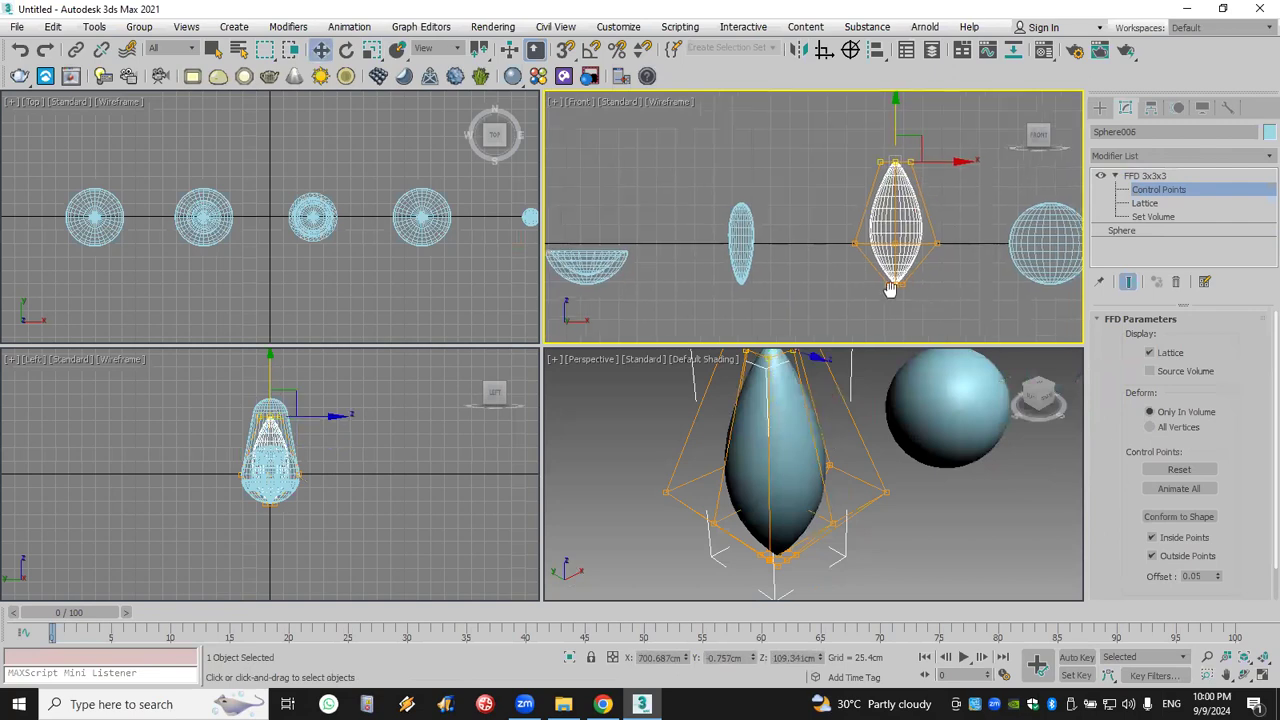
pyautogui.moveTo(890, 289); pyautogui.dragTo(875, 290, button='middle')
pyautogui.scroll(-2, 875, 290)
pyautogui.click(1100, 111)
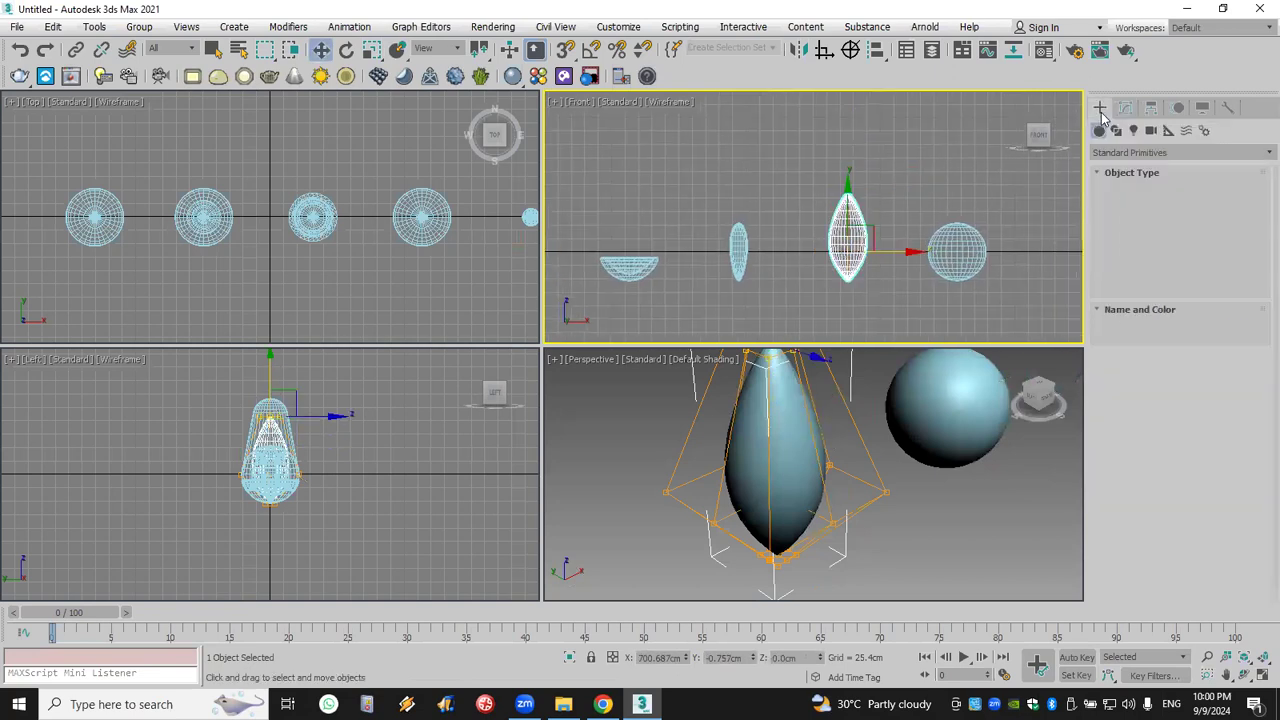
# Add an FFD(box) modifier to the seventh sphere, the last one in the row.
pyautogui.scroll(2, 969, 290)
pyautogui.moveTo(969, 290); pyautogui.dragTo(851, 287, button='middle')
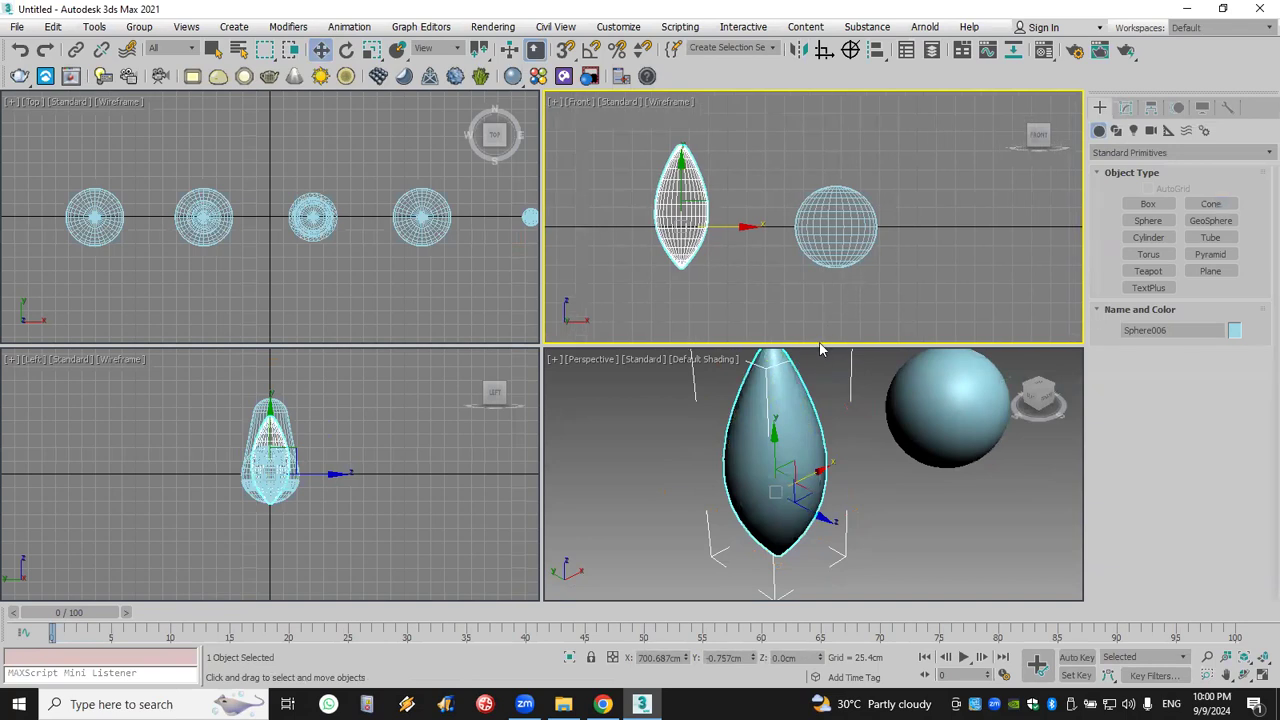
pyautogui.click(866, 240)
pyautogui.click(1134, 152)
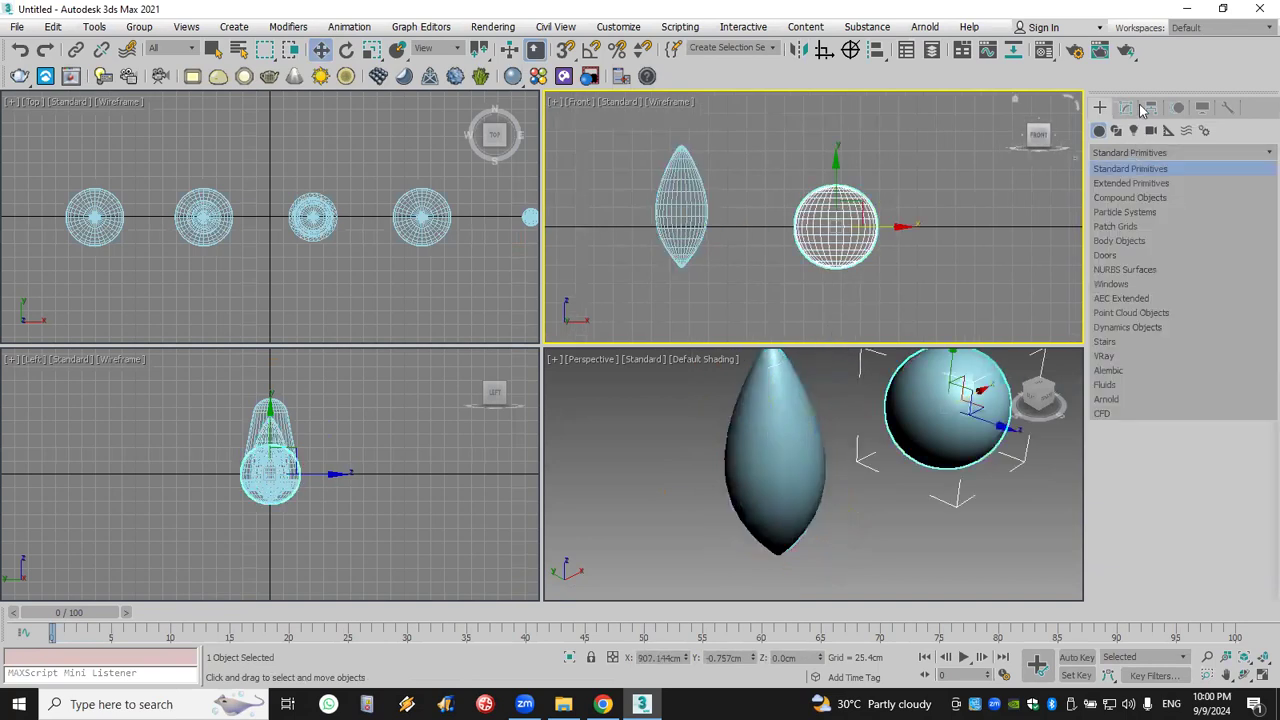
pyautogui.click(1127, 107)
pyautogui.click(1126, 107)
pyautogui.click(1145, 155)
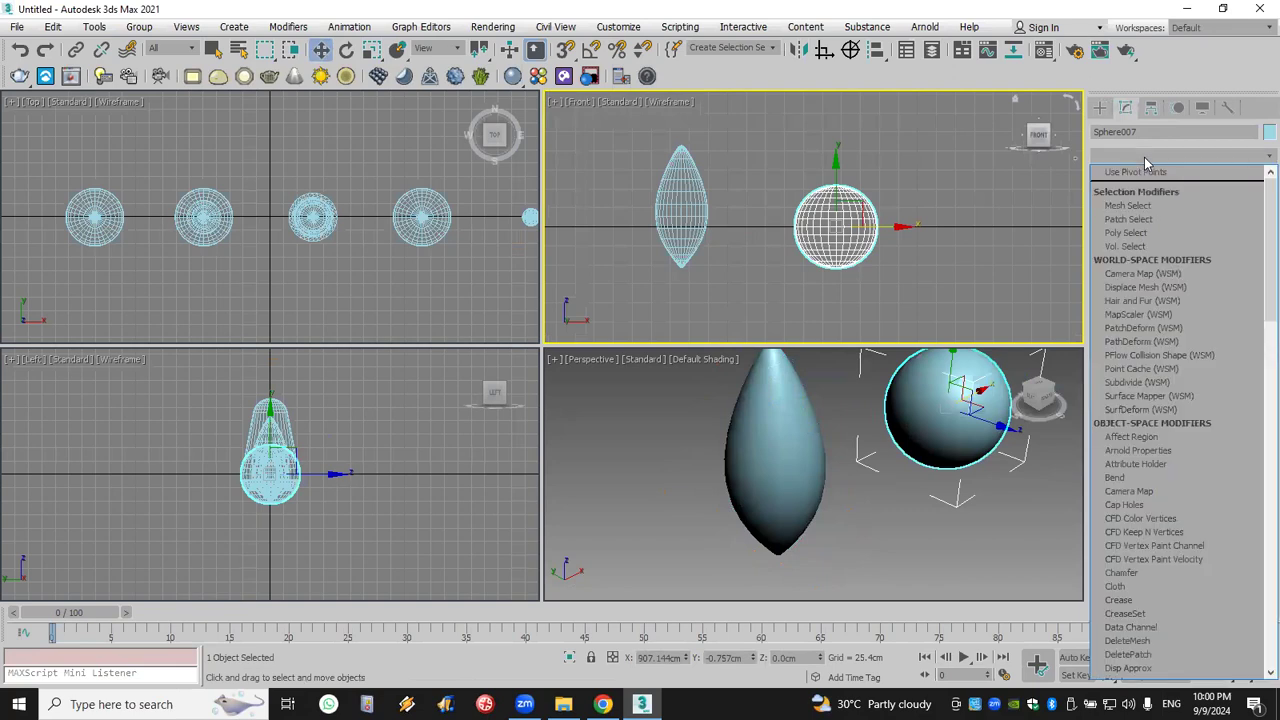
pyautogui.press('f')
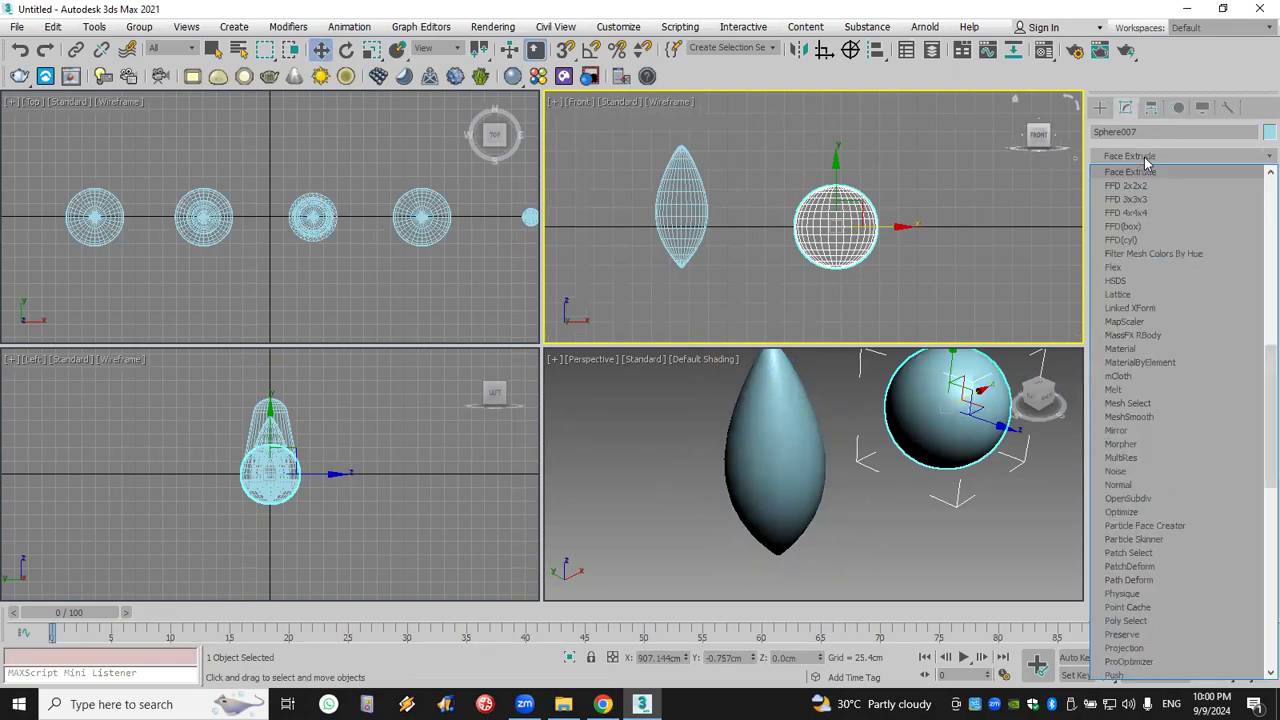
pyautogui.click(1153, 228)
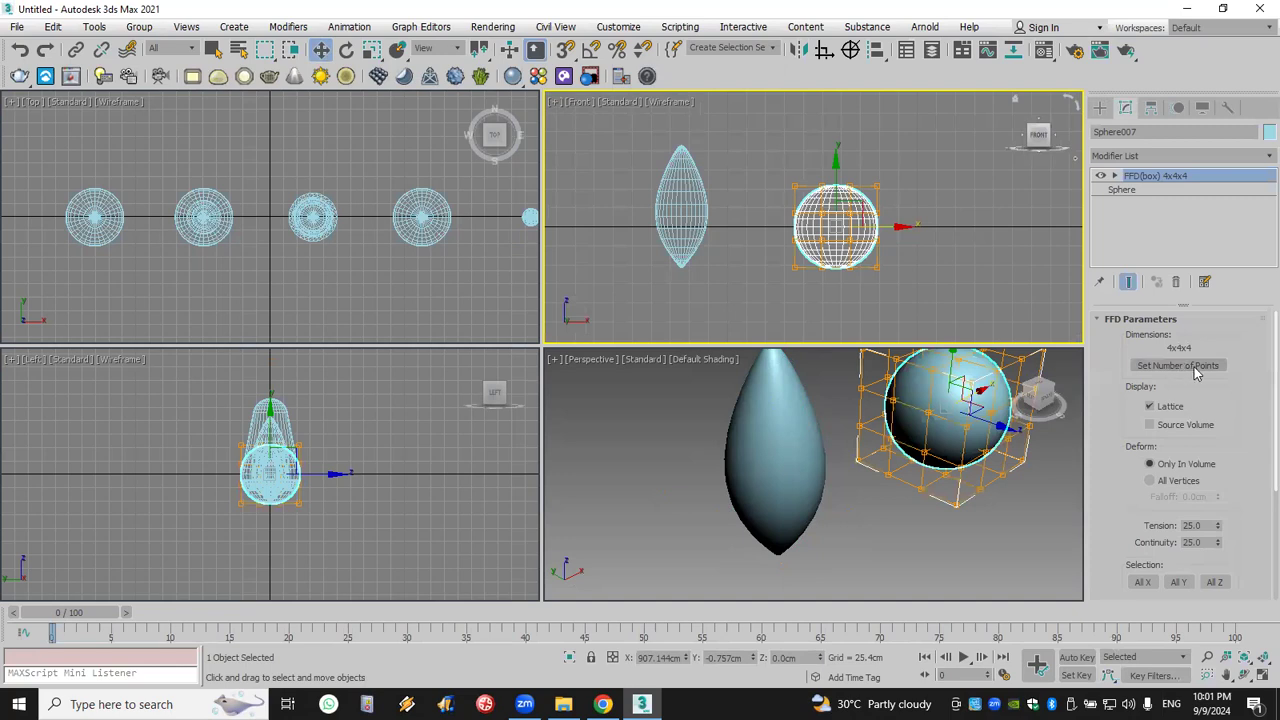
# Set the seventh sphere's FFD lattice to 5 points in height.
pyautogui.click(1190, 366)
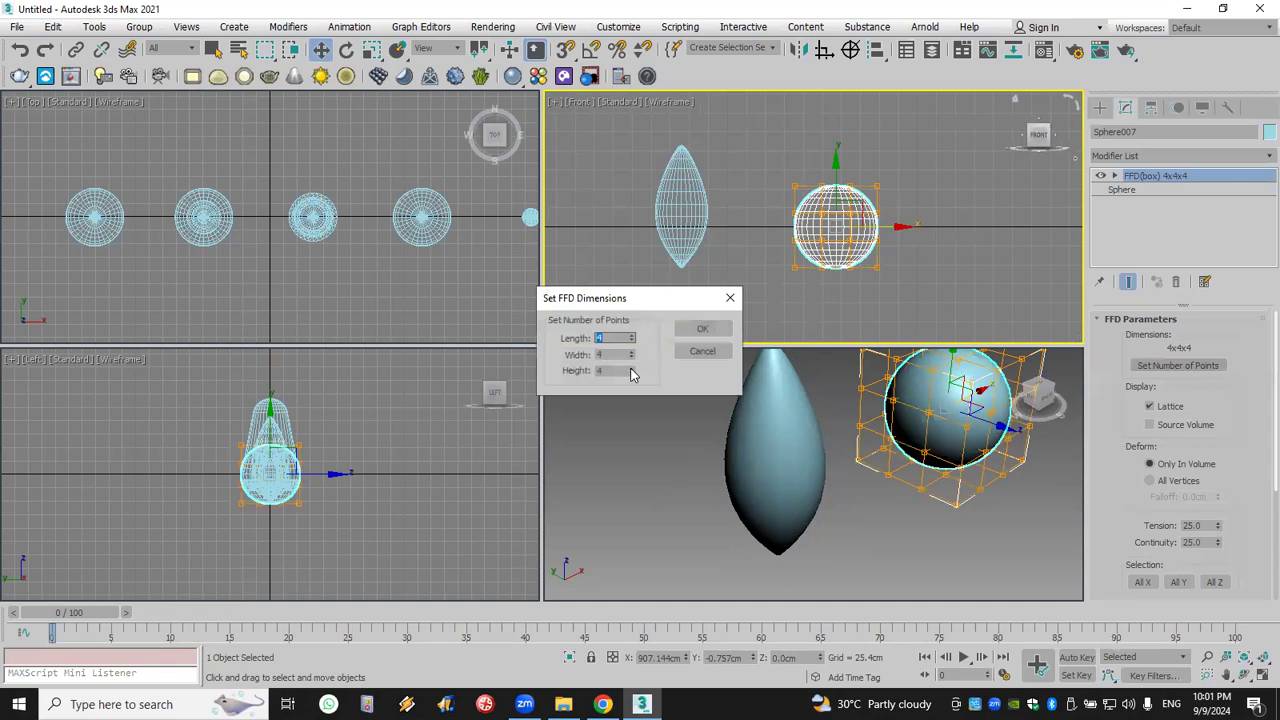
pyautogui.click(631, 368)
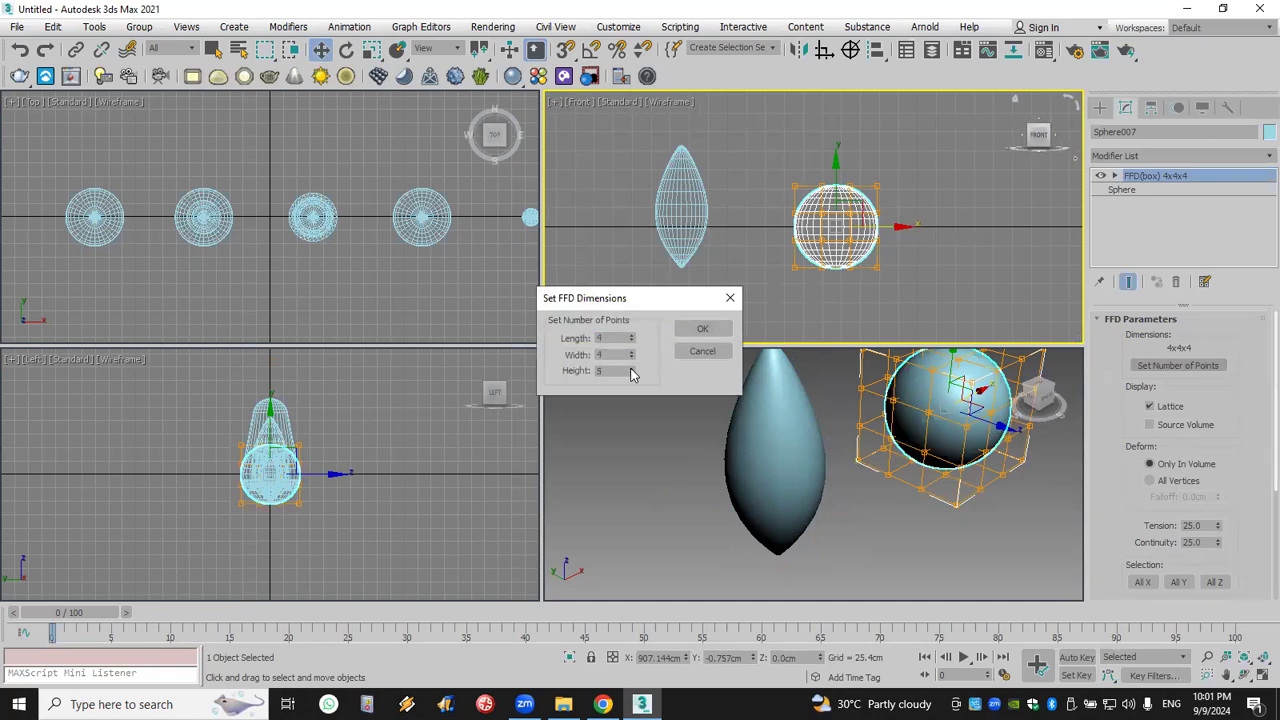
pyautogui.click(703, 331)
# Move the seventh sphere's top row of control points down to about Z -35 cm to hollow it into a cup, and finish editing.
pyautogui.click(1115, 176)
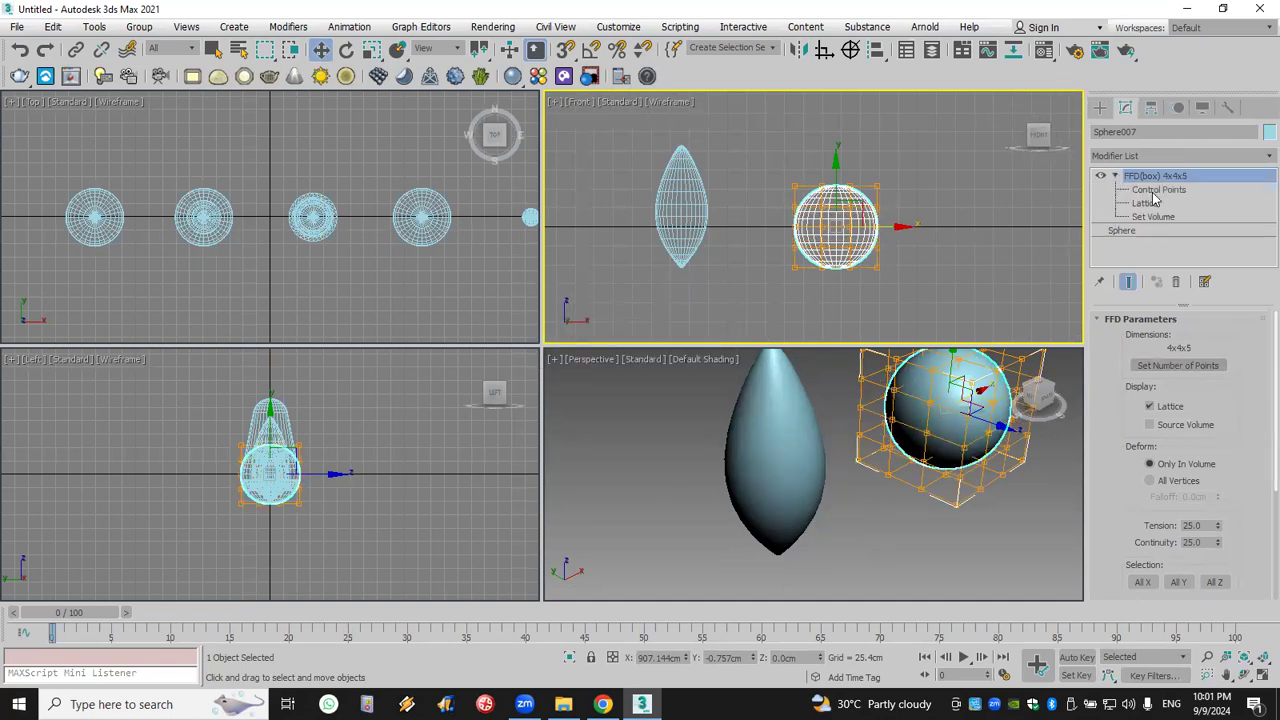
pyautogui.click(1157, 190)
pyautogui.moveTo(787, 185); pyautogui.dragTo(739, 196)
pyautogui.moveTo(836, 160); pyautogui.dragTo(835, 215)
pyautogui.moveTo(868, 386); pyautogui.dragTo(823, 391, button='middle')
pyautogui.press('z')
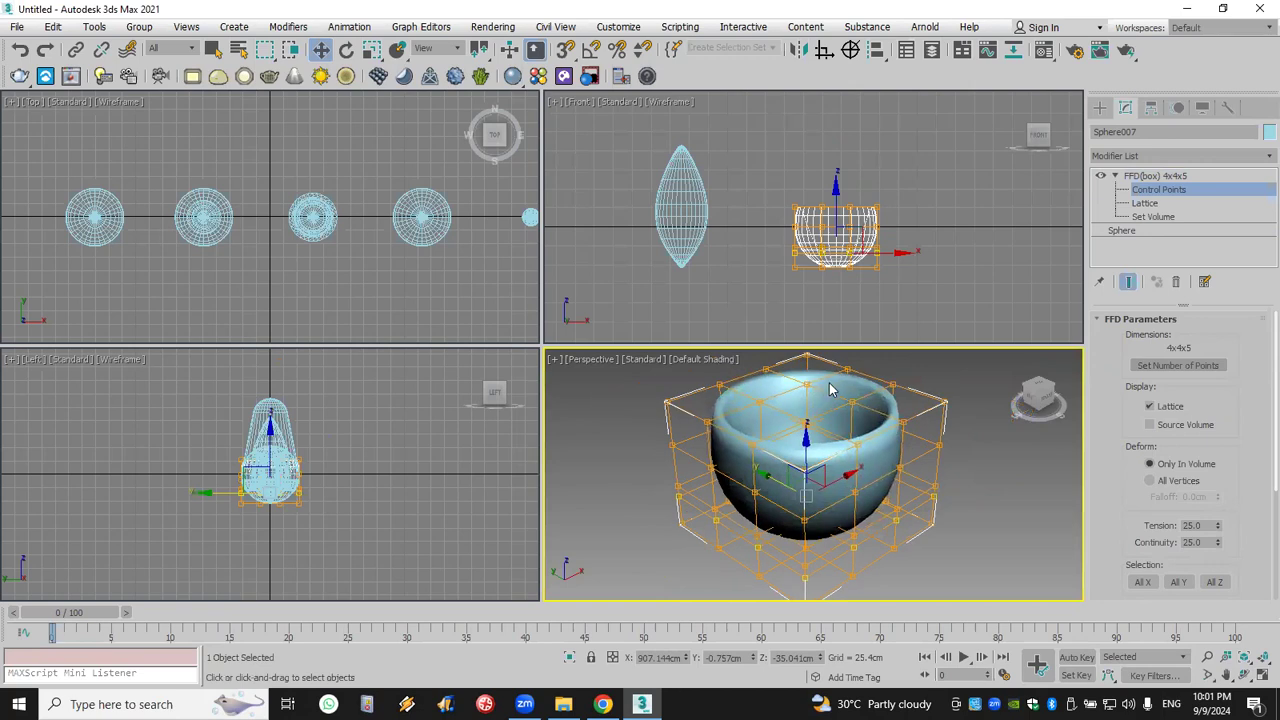
pyautogui.click(1100, 107)
# Turn the cup-shaped seventh sphere into a Morph compound object and set its targets to be picked as Move.
pyautogui.scroll(-8, 856, 474)
pyautogui.scroll(-3, 855, 470)
pyautogui.scroll(2, 853, 467)
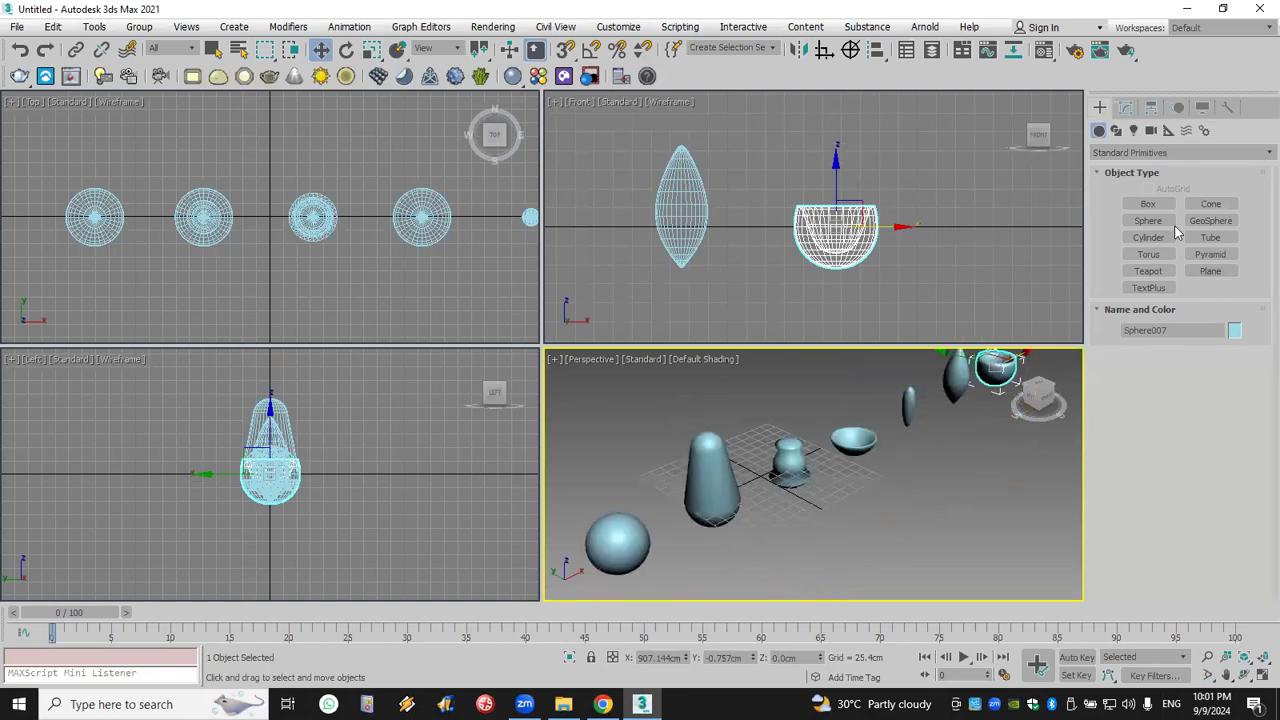
pyautogui.click(1135, 153)
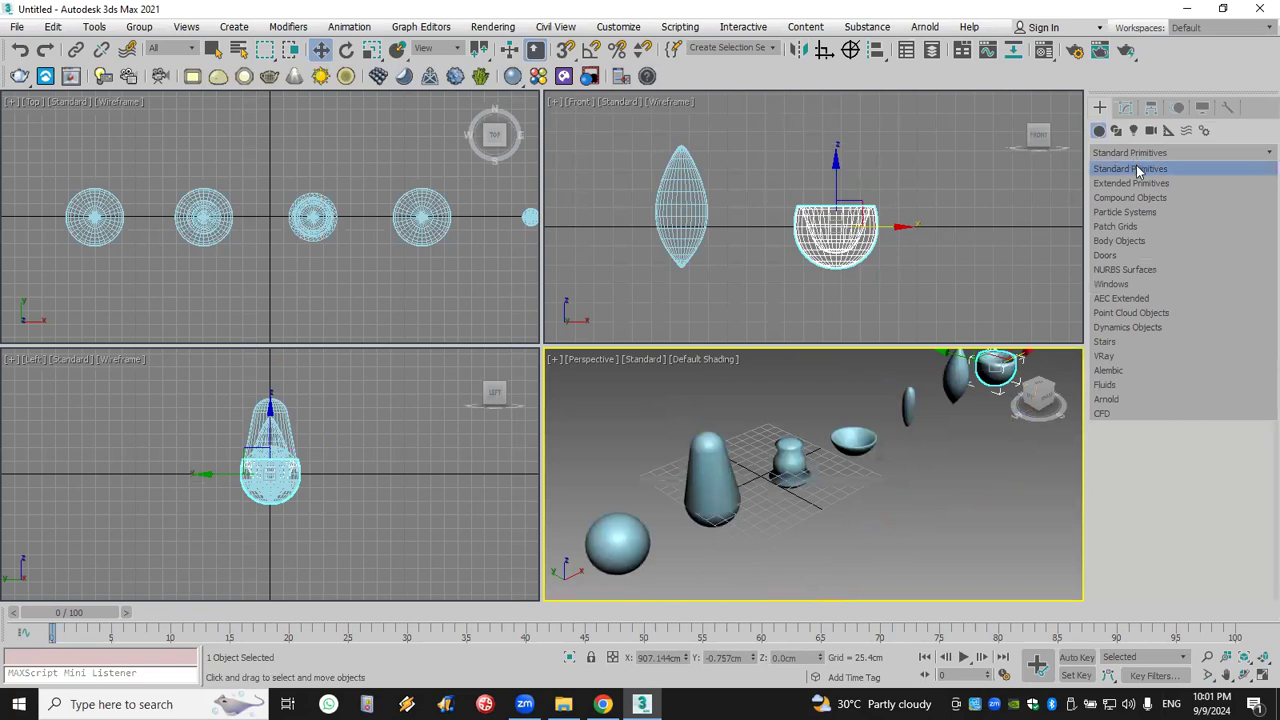
pyautogui.click(1175, 199)
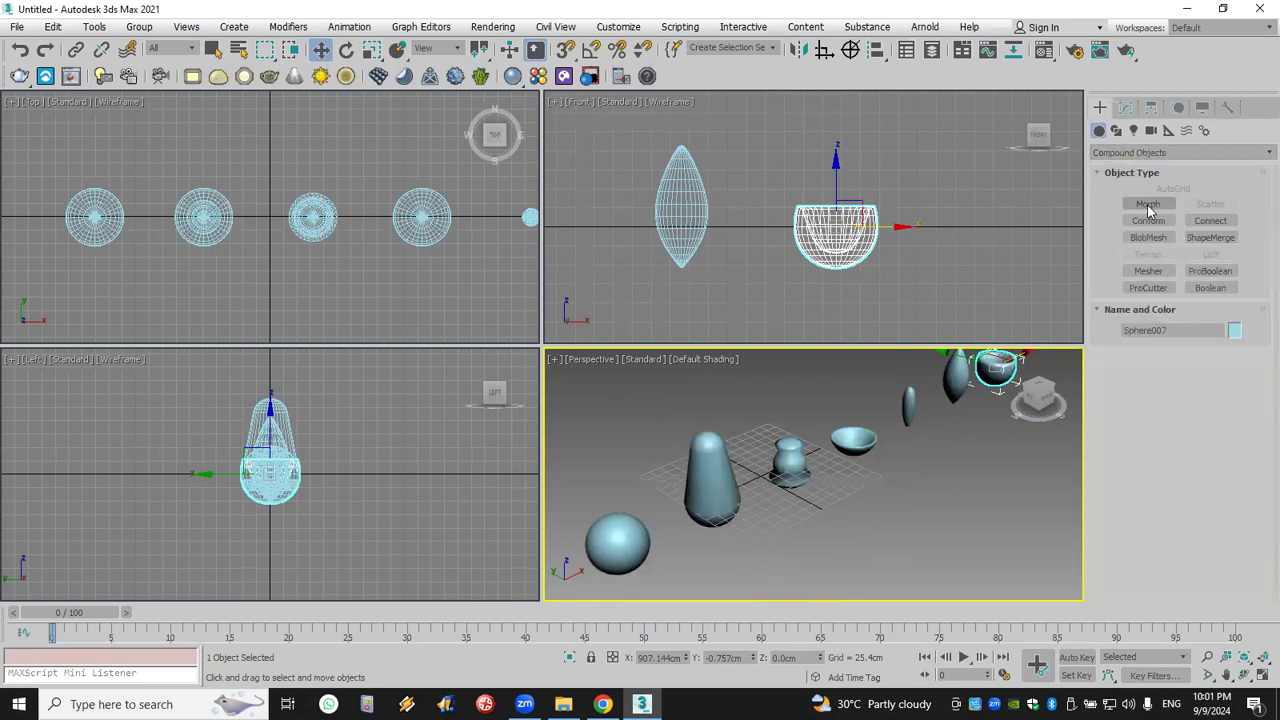
pyautogui.click(1148, 204)
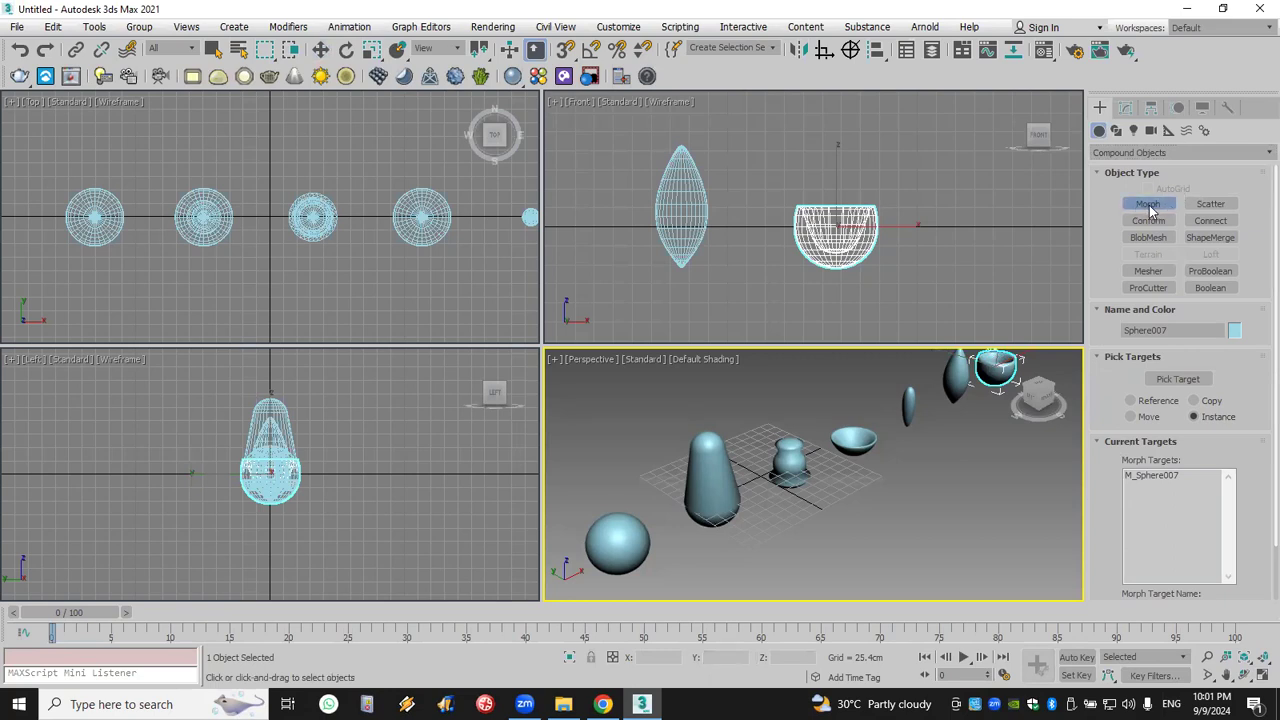
pyautogui.click(1194, 417)
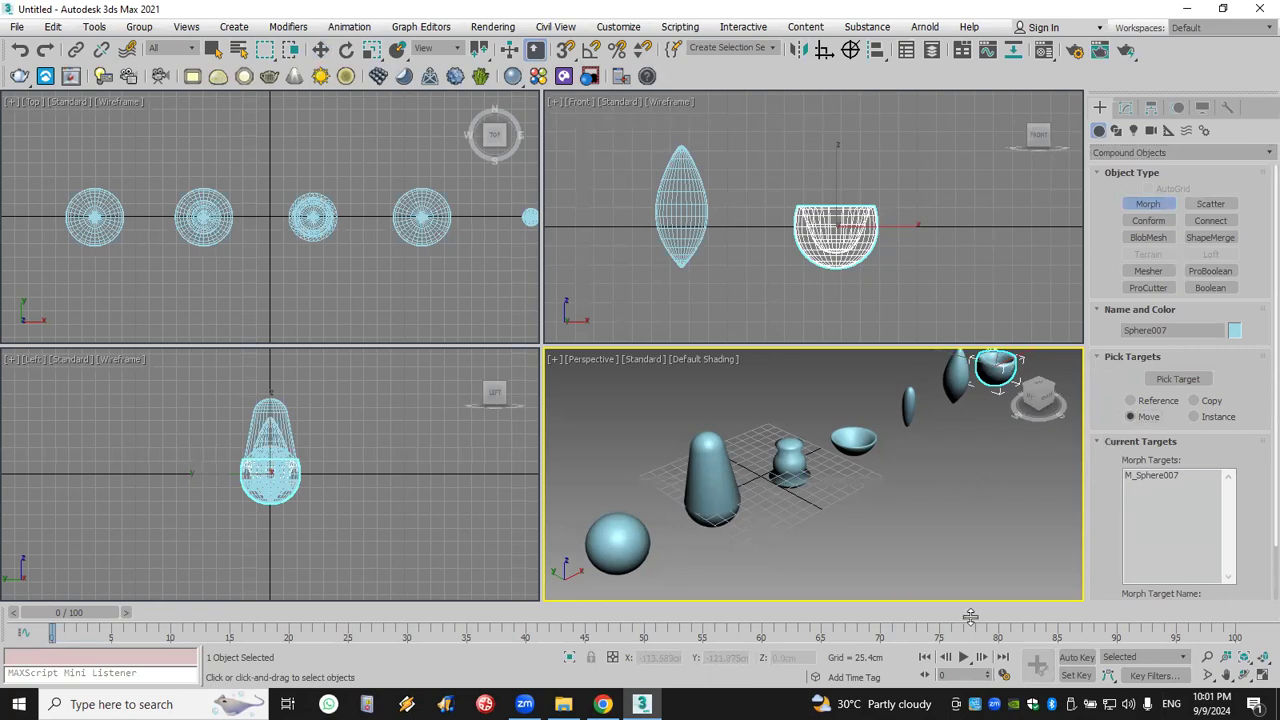
# Enable Auto Key, go to frame 20, and pick the pointed sixth sphere as the morph target.
pyautogui.click(1077, 657)
pyautogui.moveTo(110, 616); pyautogui.dragTo(334, 616)
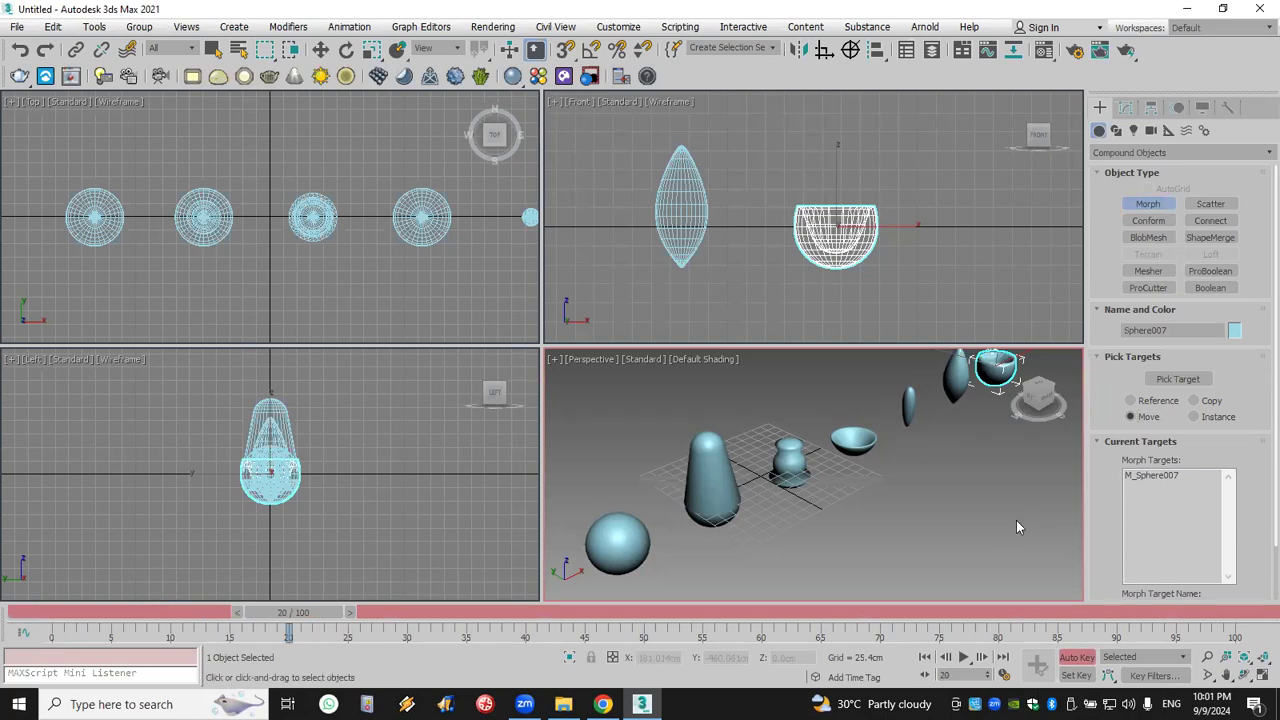
pyautogui.click(1162, 386)
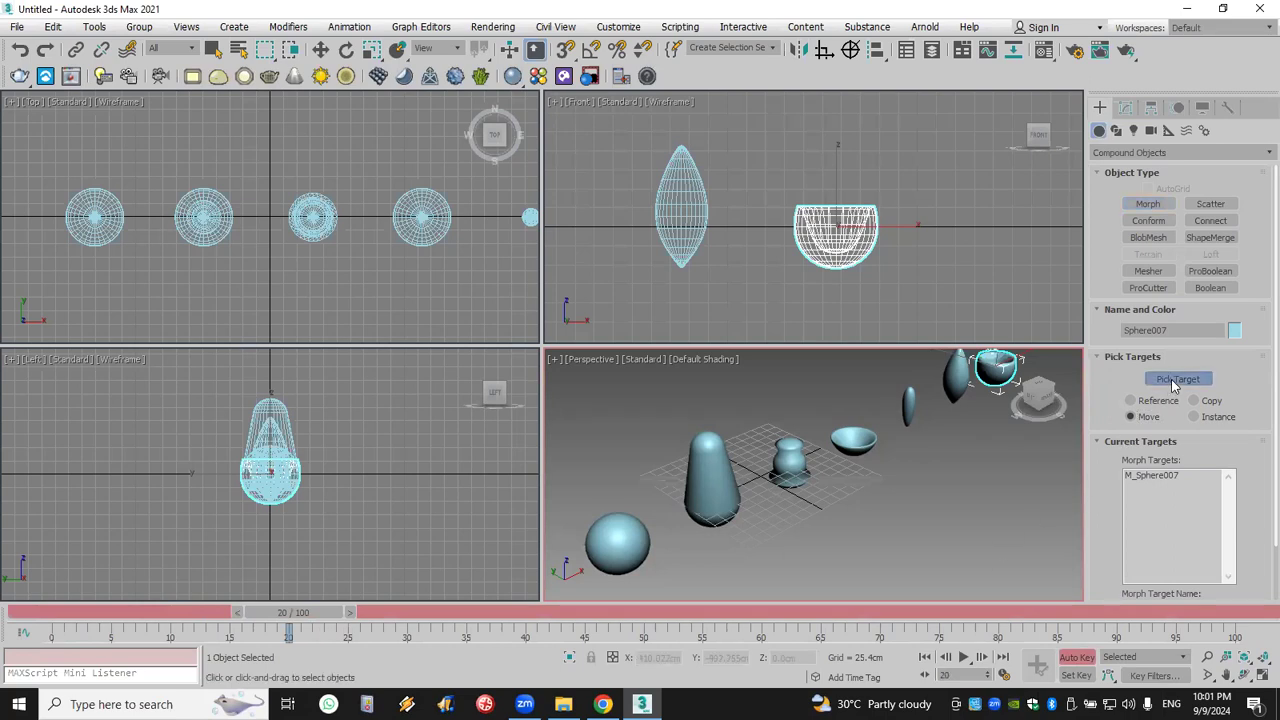
pyautogui.click(953, 375)
# Pick the remaining shapes from fifth to first as morph targets at about frames 33, 47, 64, 80 and 100, and stop auto-keying.
pyautogui.moveTo(322, 616); pyautogui.dragTo(1245, 615)
pyautogui.click(908, 405)
pyautogui.click(848, 448)
pyautogui.click(790, 488)
pyautogui.click(714, 478)
pyautogui.click(640, 540)
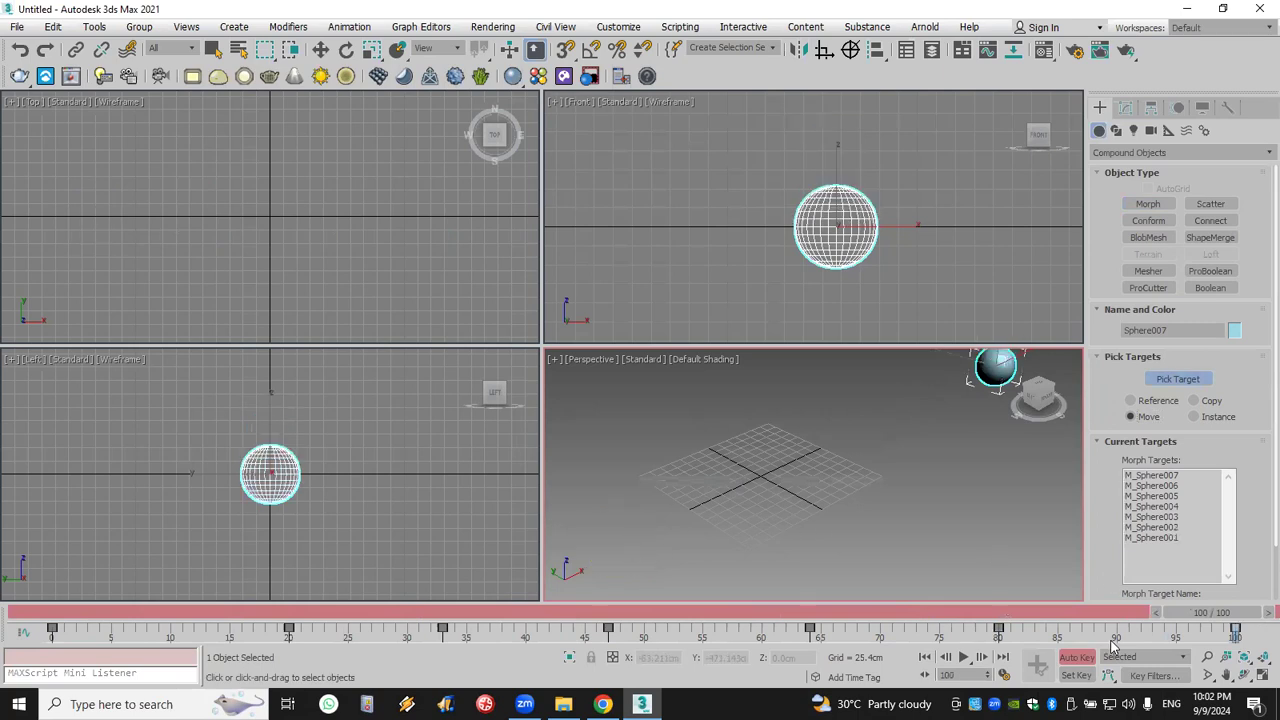
pyautogui.click(1077, 657)
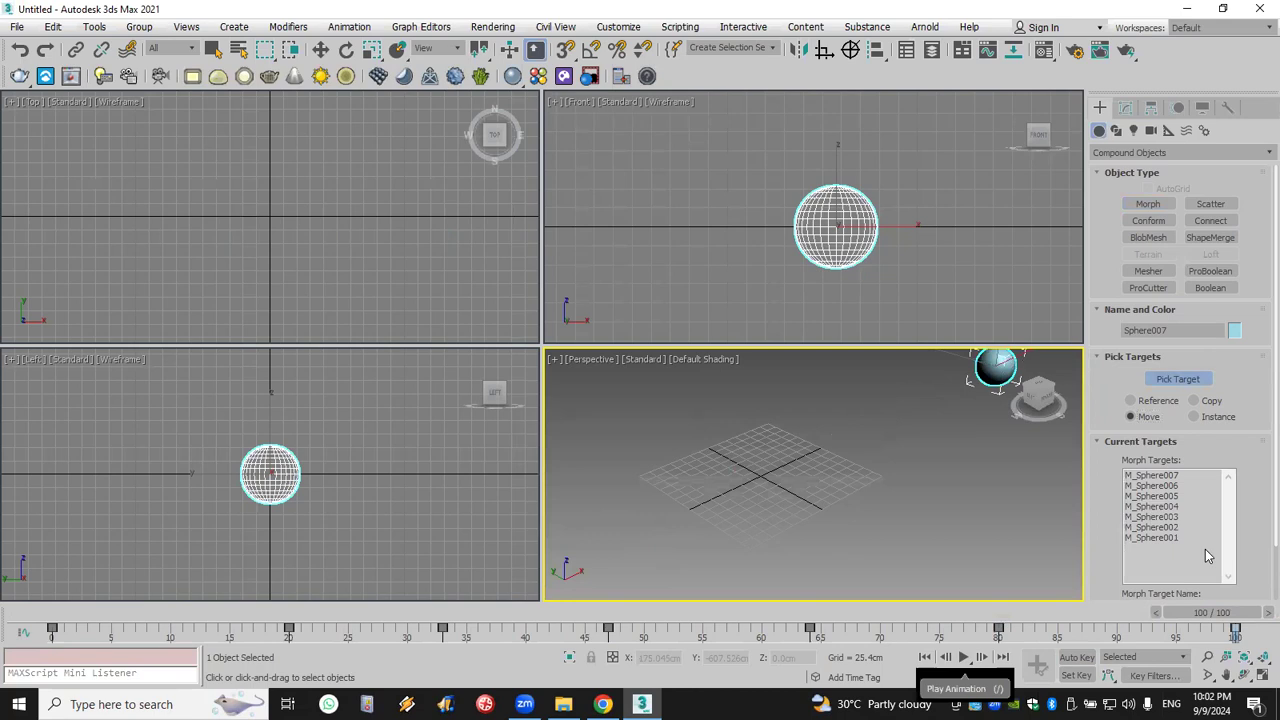
# Play the morph animation, bring the morphing sphere into close view in the perspective view, and stop playback.
pyautogui.click(963, 657)
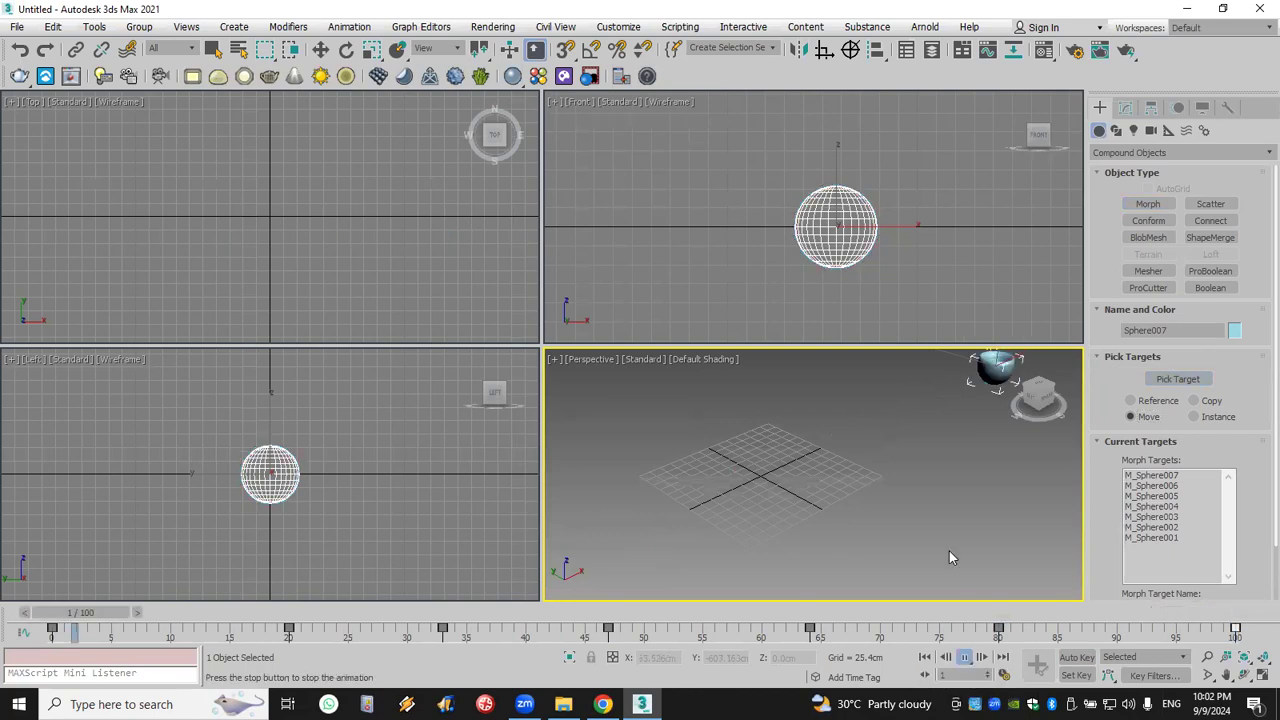
pyautogui.scroll(5, 855, 480)
pyautogui.moveTo(855, 482); pyautogui.dragTo(864, 534, button='middle')
pyautogui.scroll(-2, 864, 534)
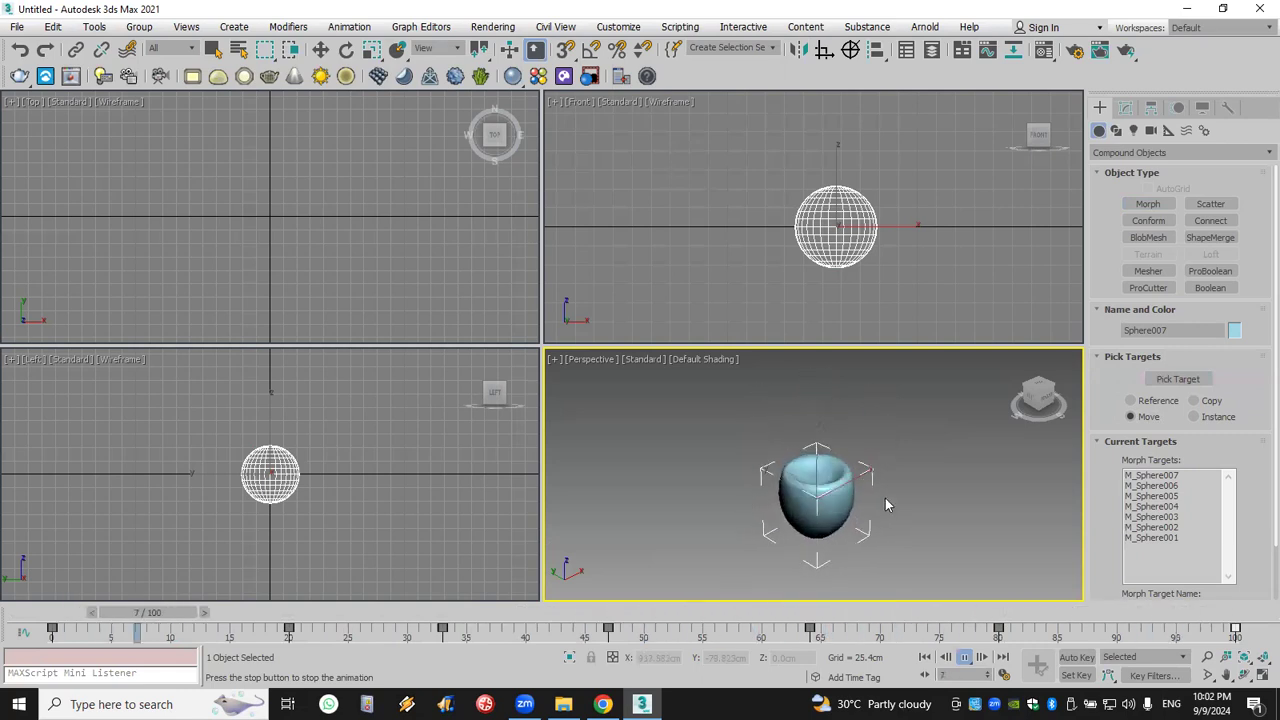
pyautogui.press('/')
pyautogui.press('w')
# Undo the morph target picks and the Morph object so that the separate reshaped spheres are restored.
pyautogui.click(738, 471)
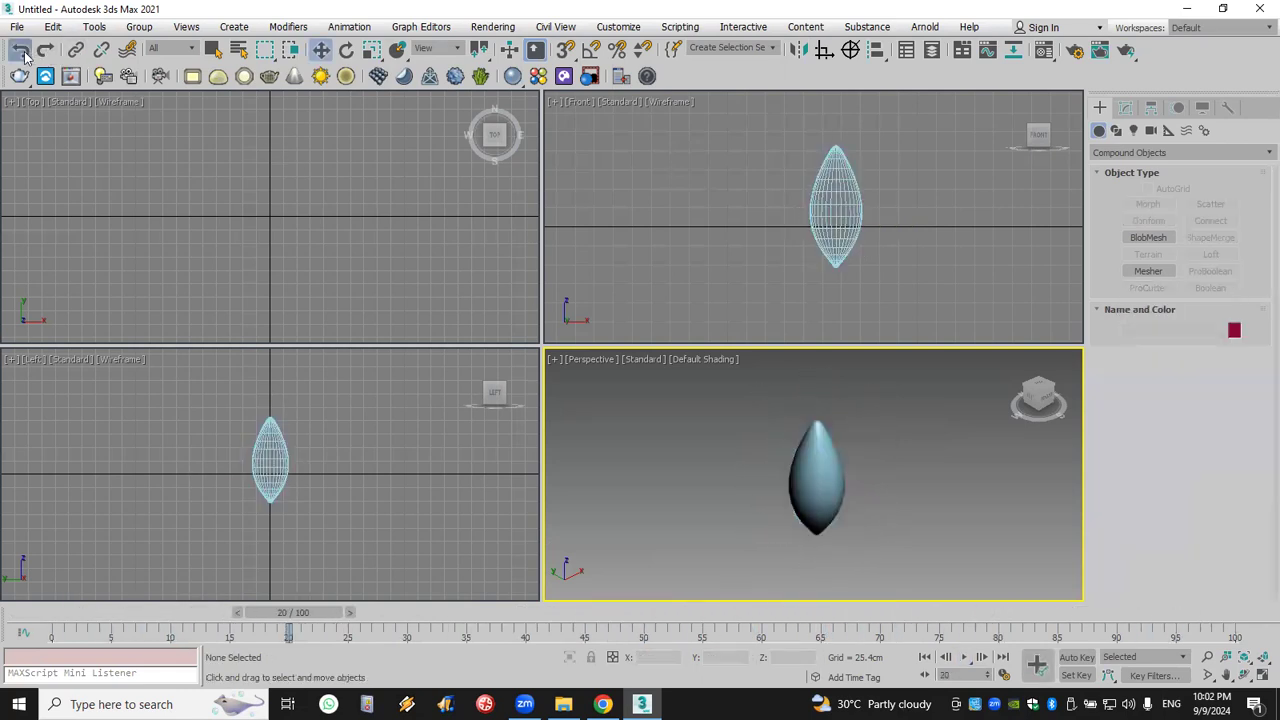
pyautogui.click(24, 52)
pyautogui.click(24, 52)
pyautogui.click(24, 52)
pyautogui.click(24, 52)
pyautogui.click(24, 52)
pyautogui.click(24, 52)
pyautogui.click(20, 50)
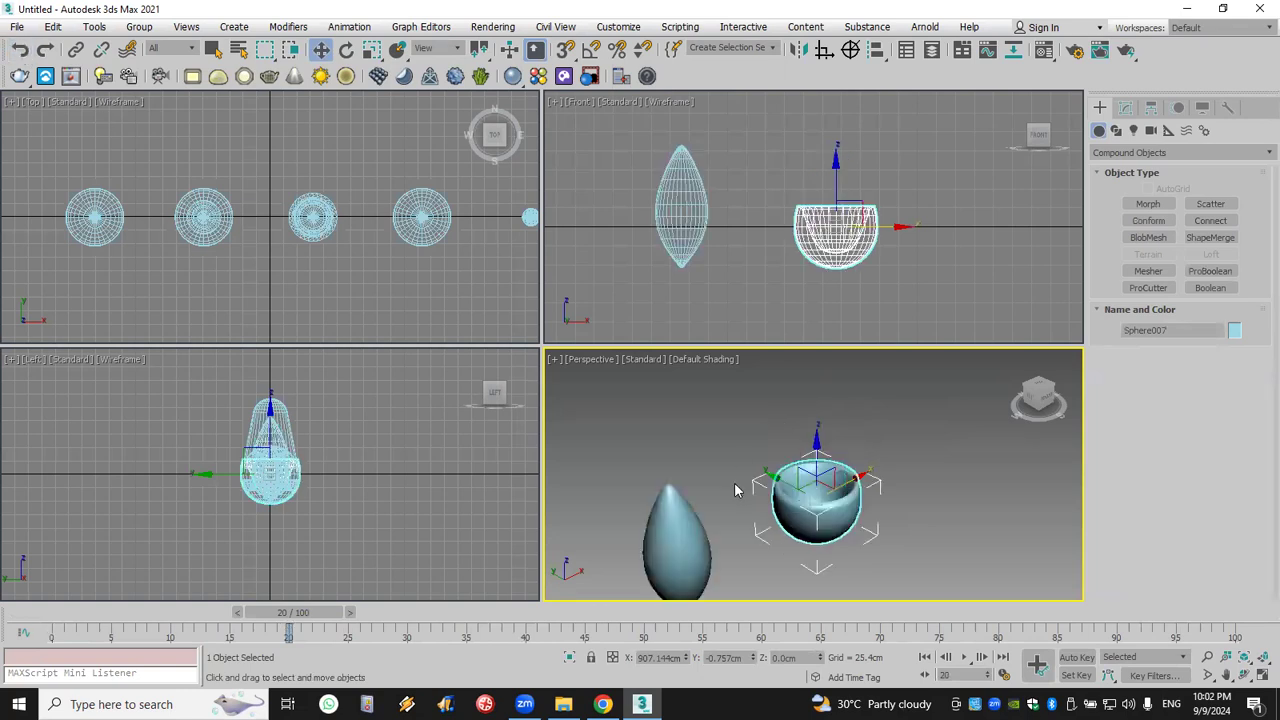
# Review the row of reshaped spheres by selecting several of the individual shapes in the perspective view.
pyautogui.scroll(-5, 737, 486)
pyautogui.moveTo(815, 412); pyautogui.dragTo(866, 414, button='middle')
pyautogui.click(910, 455)
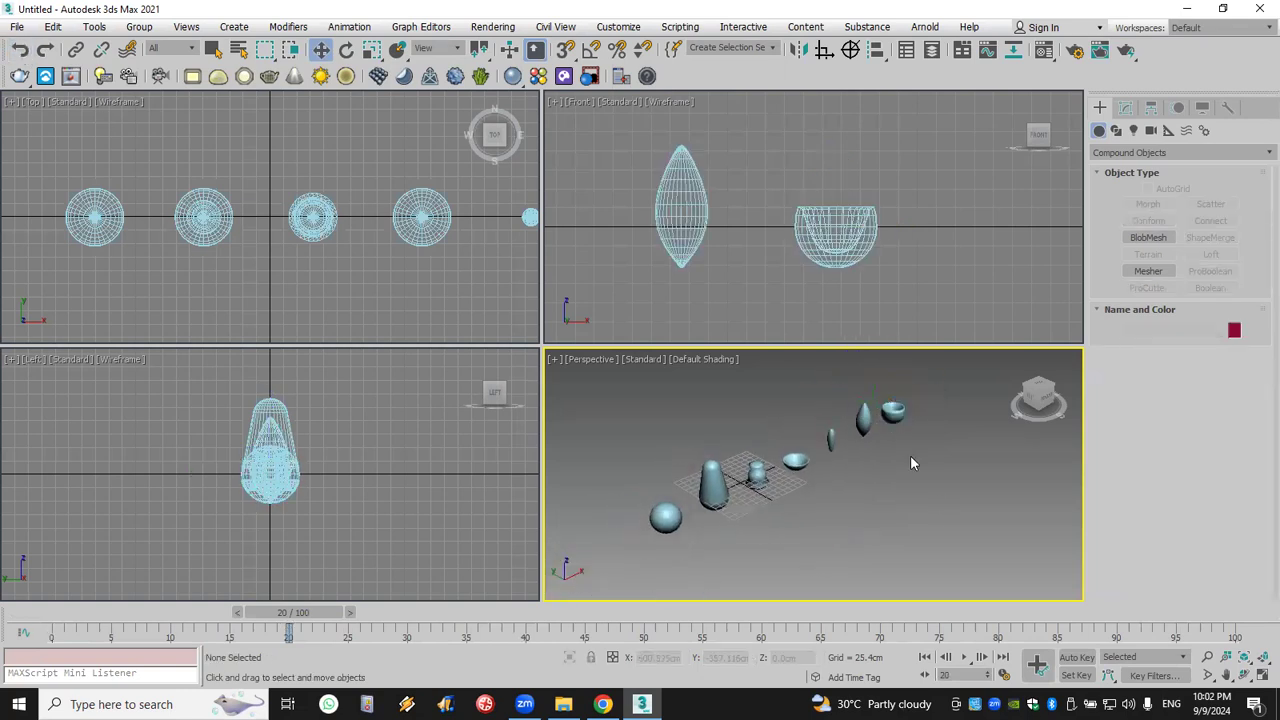
pyautogui.click(666, 516)
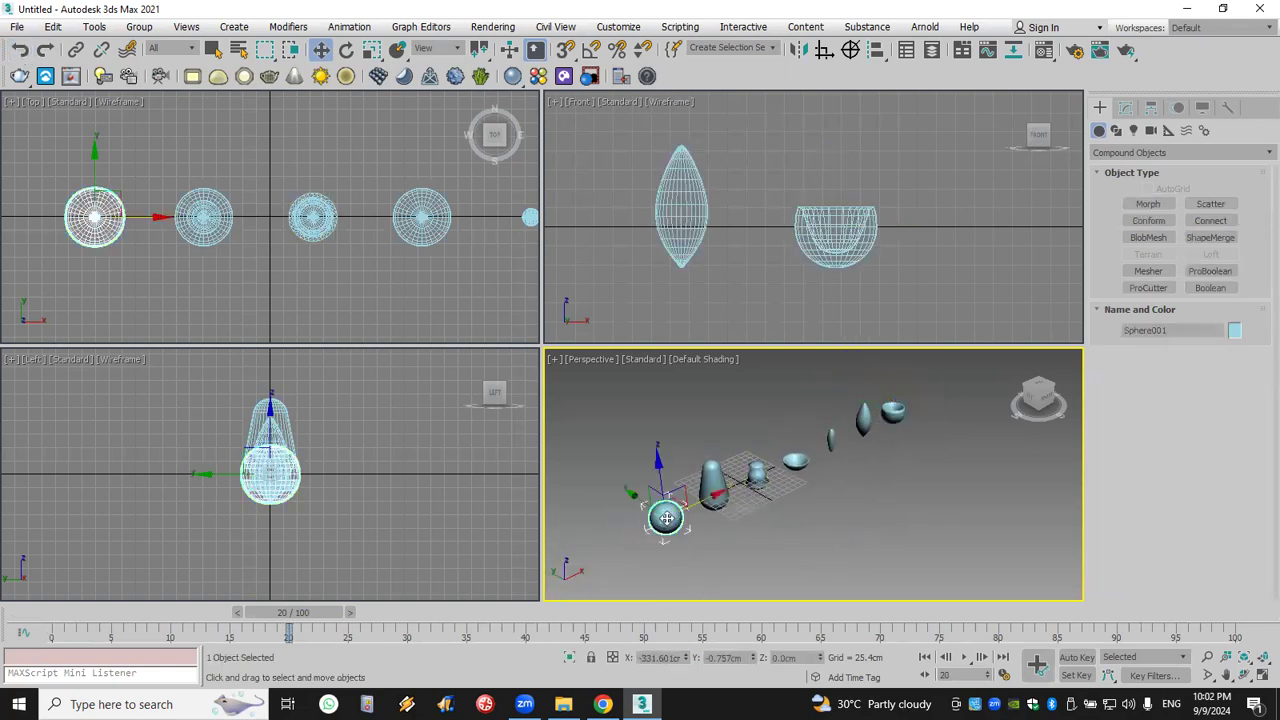
pyautogui.click(724, 485)
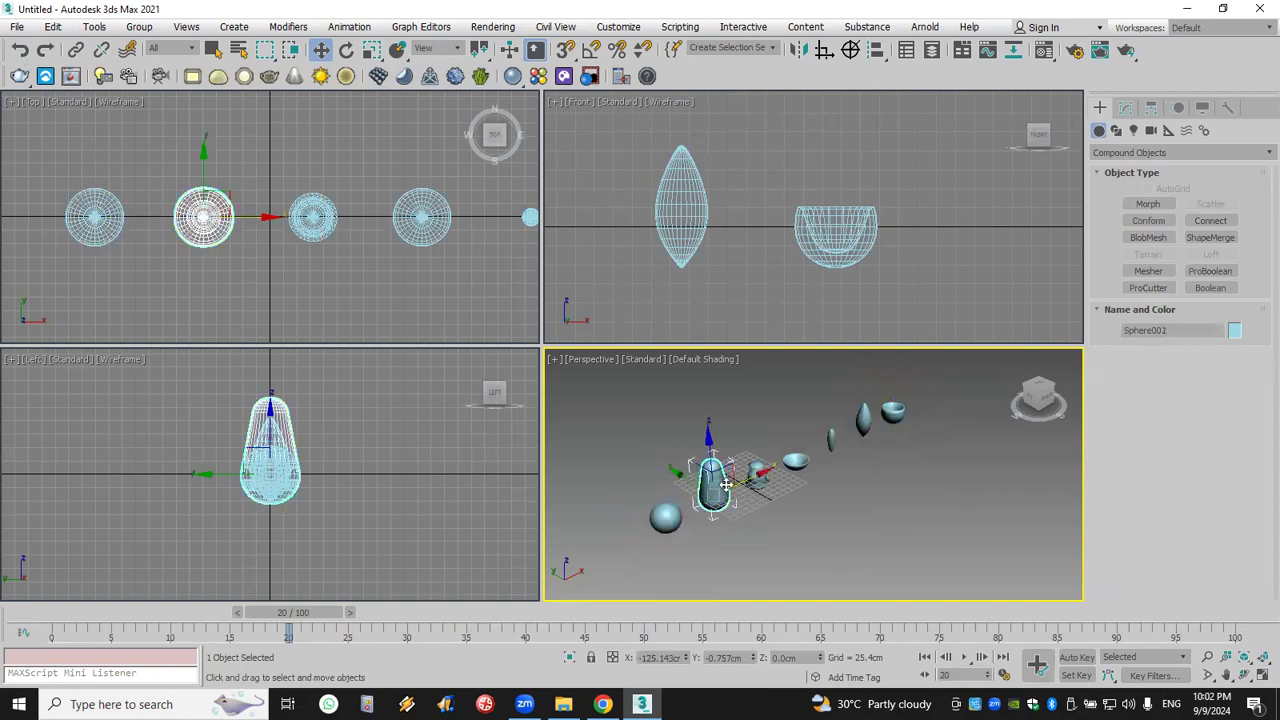
pyautogui.click(800, 463)
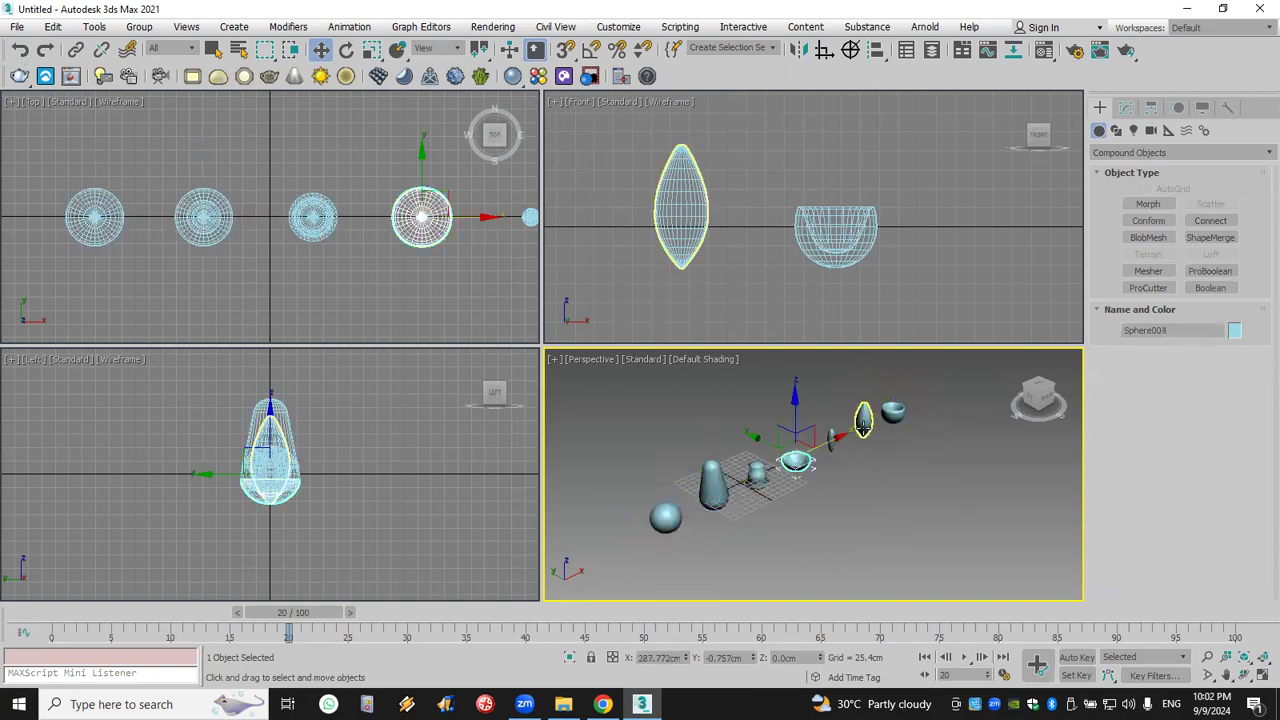
pyautogui.click(865, 427)
pyautogui.click(865, 452)
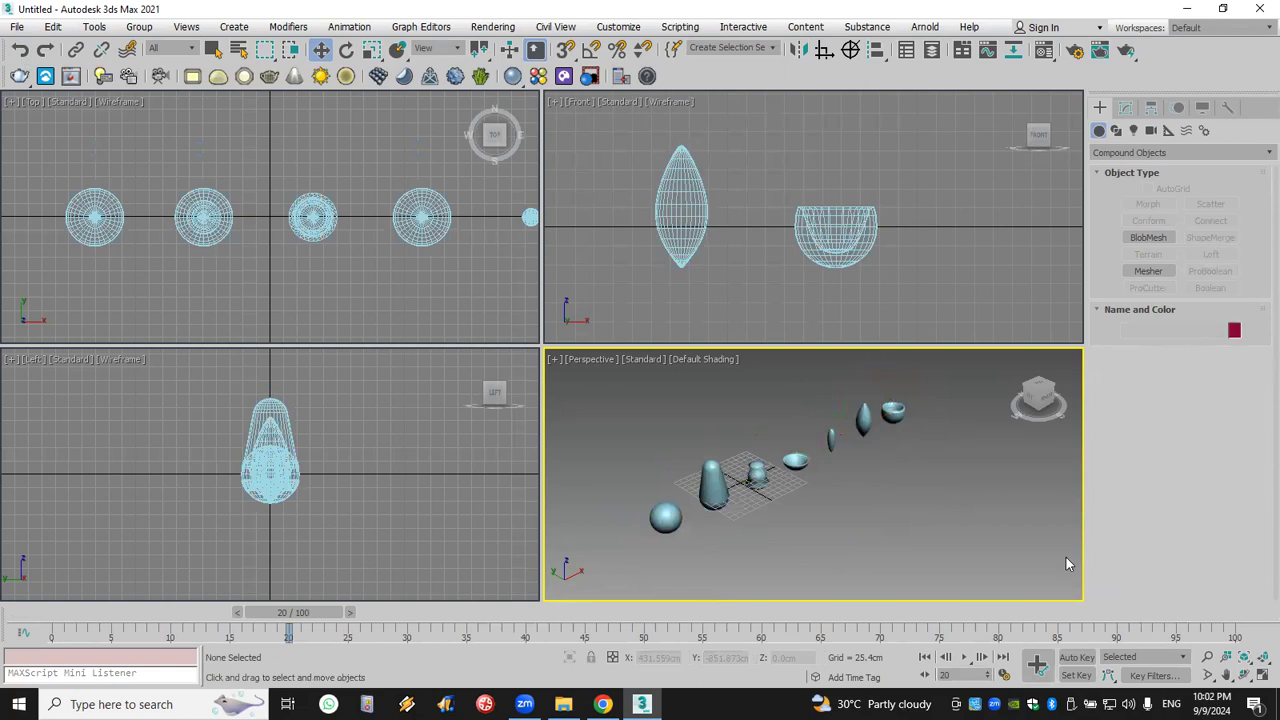
# Maximize the perspective view and turn the cup-shaped seventh sphere into a Morph compound object.
pyautogui.click(1262, 676)
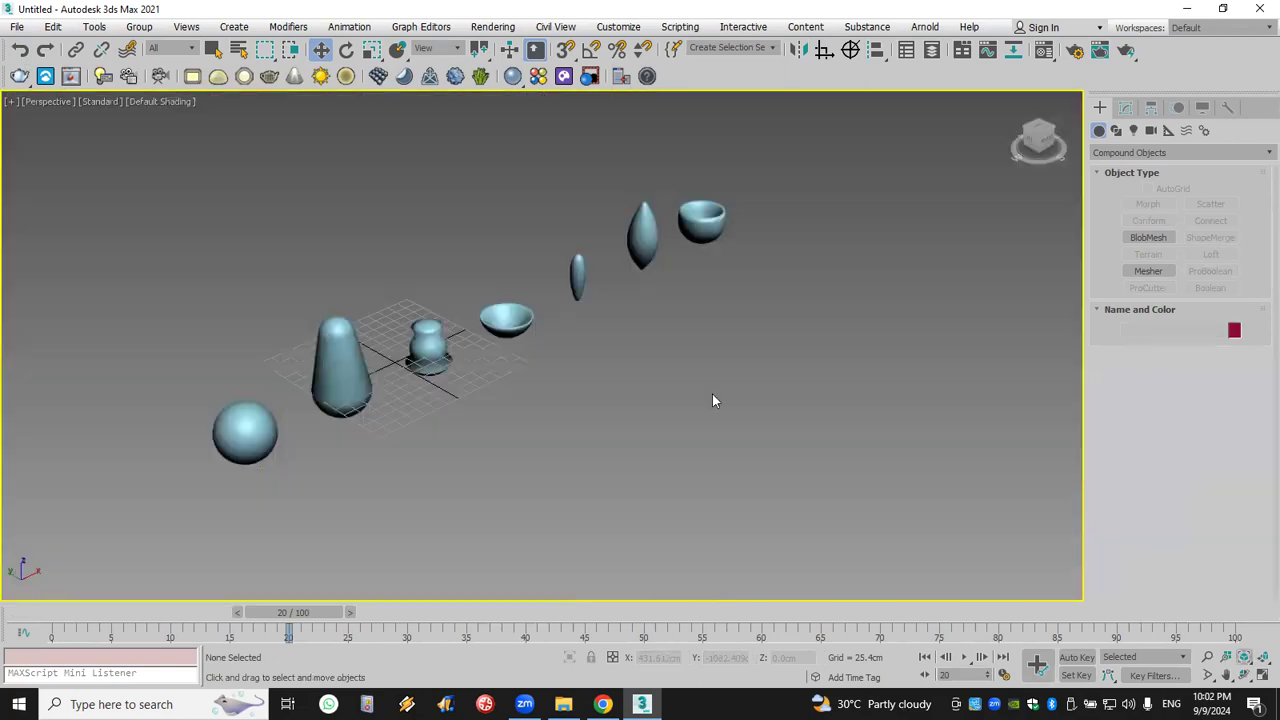
pyautogui.press('z')
pyautogui.click(786, 254)
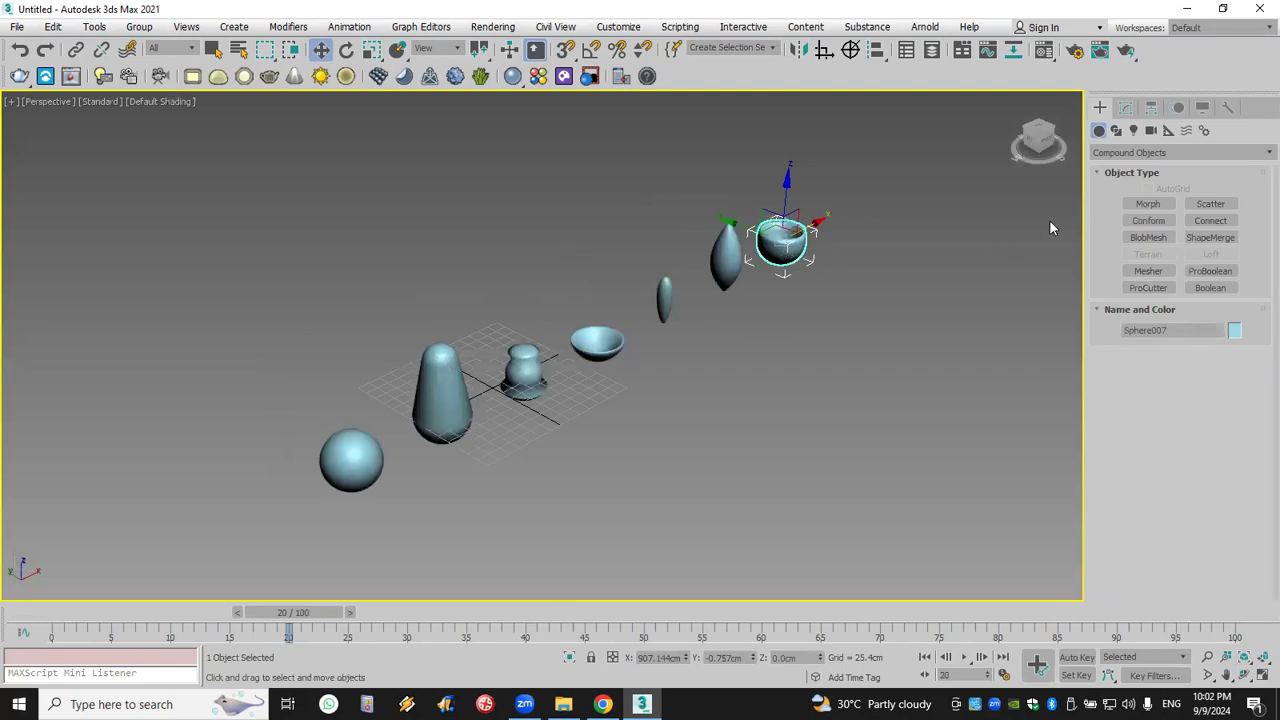
pyautogui.click(1141, 155)
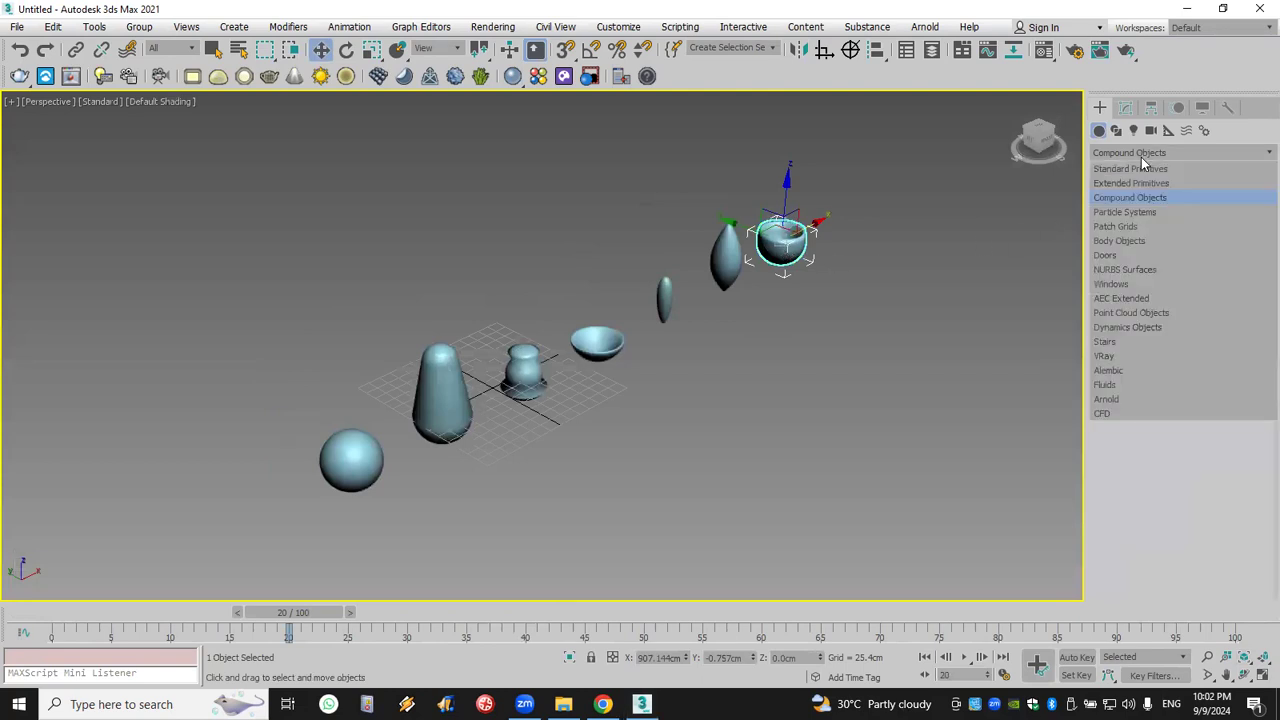
pyautogui.click(1208, 198)
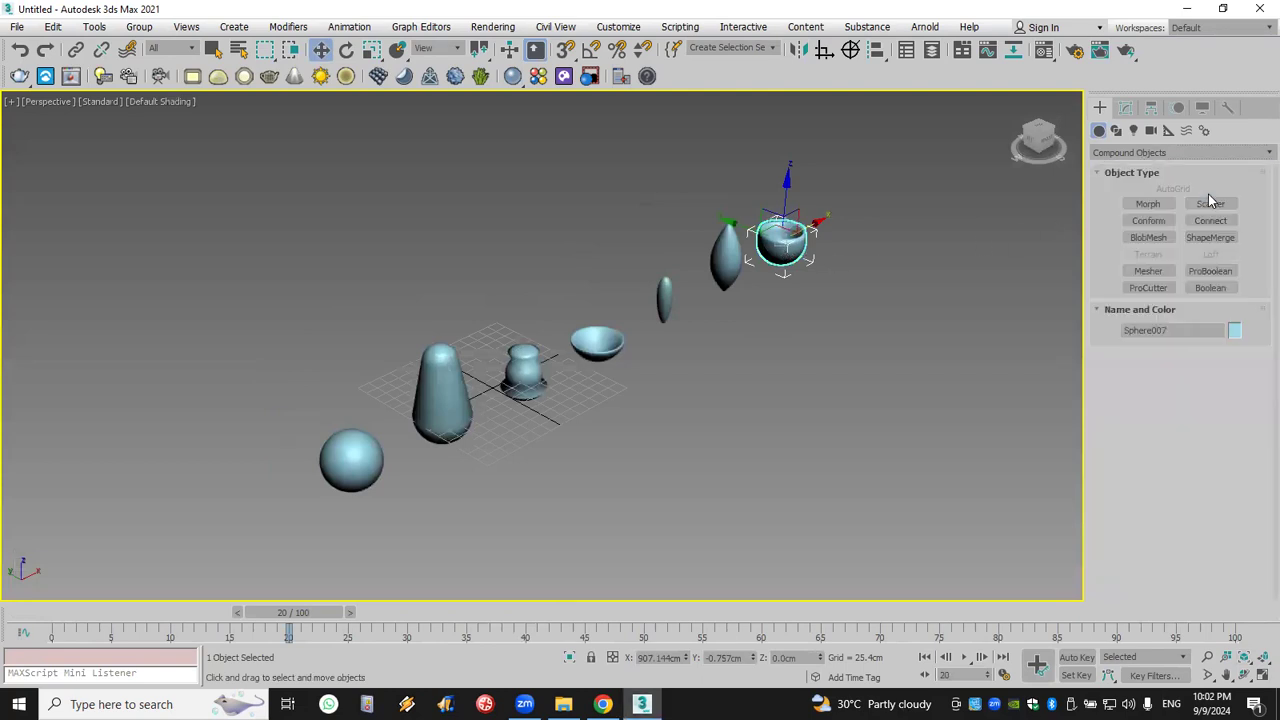
pyautogui.click(1150, 204)
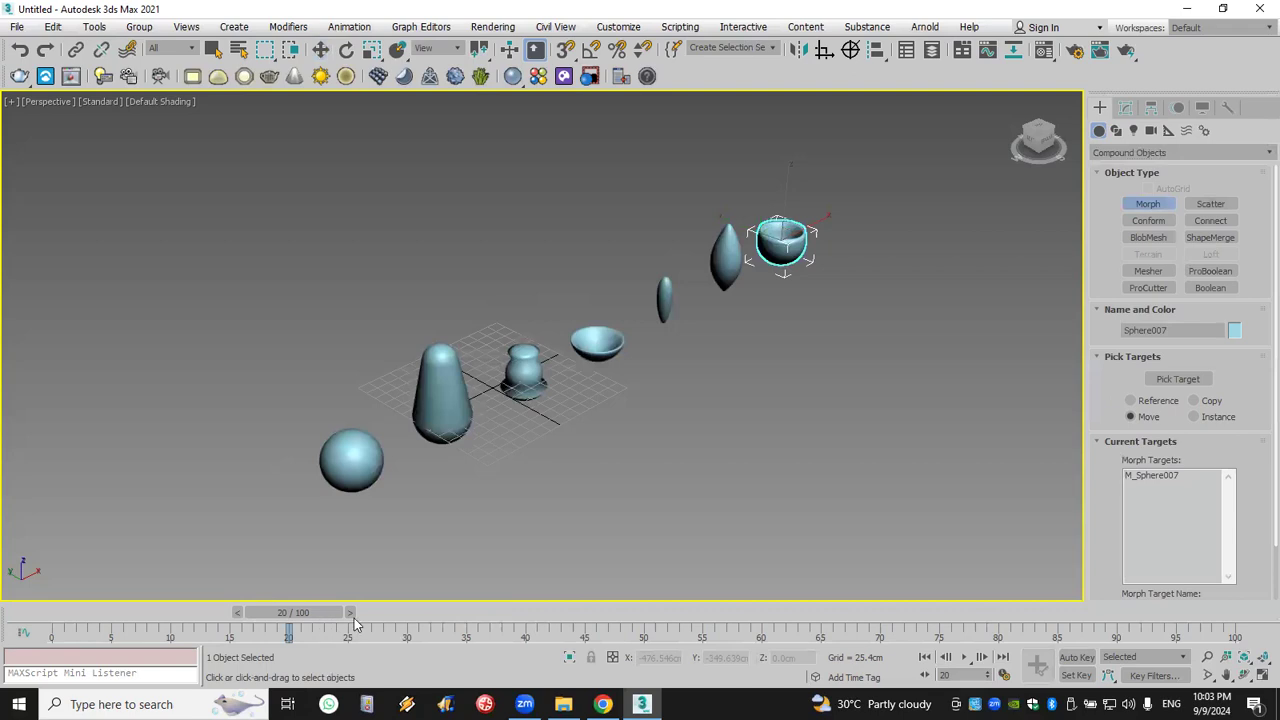
# Enable Auto Key and pick the sixth, fifth and fourth shapes as morph targets at frames 20, 37 and 50.
pyautogui.click(1070, 659)
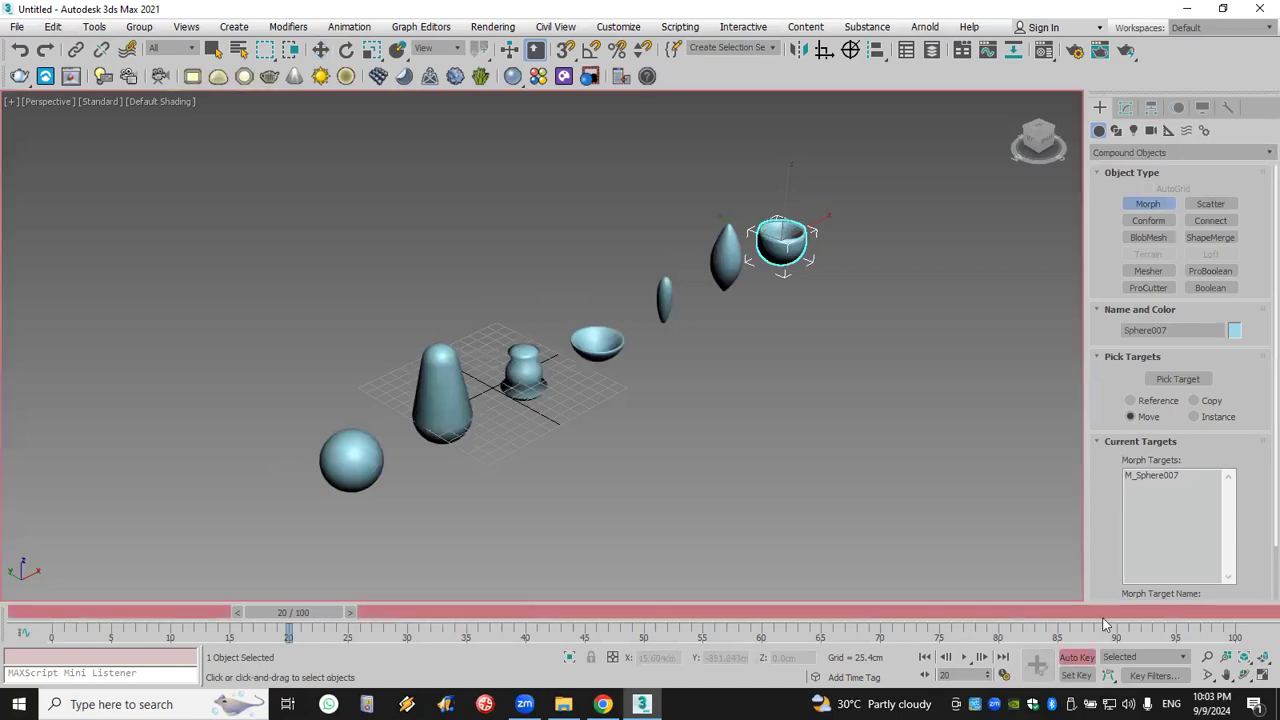
pyautogui.click(1180, 382)
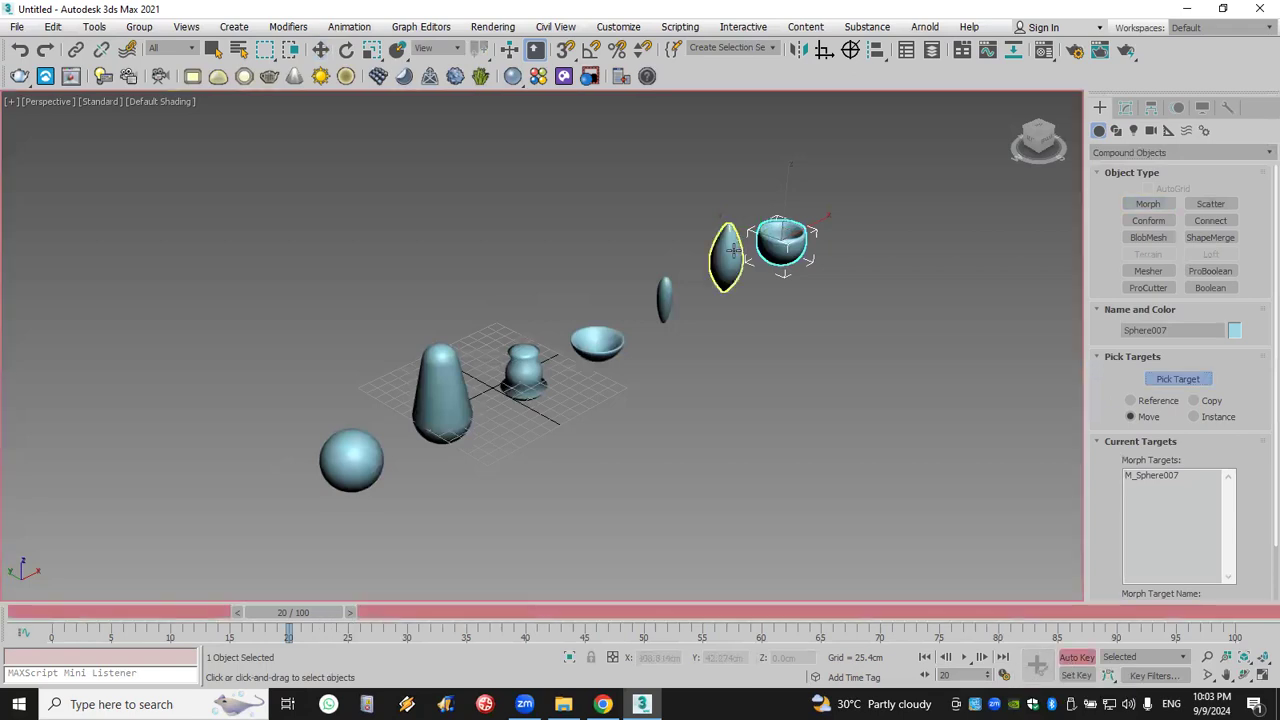
pyautogui.click(729, 250)
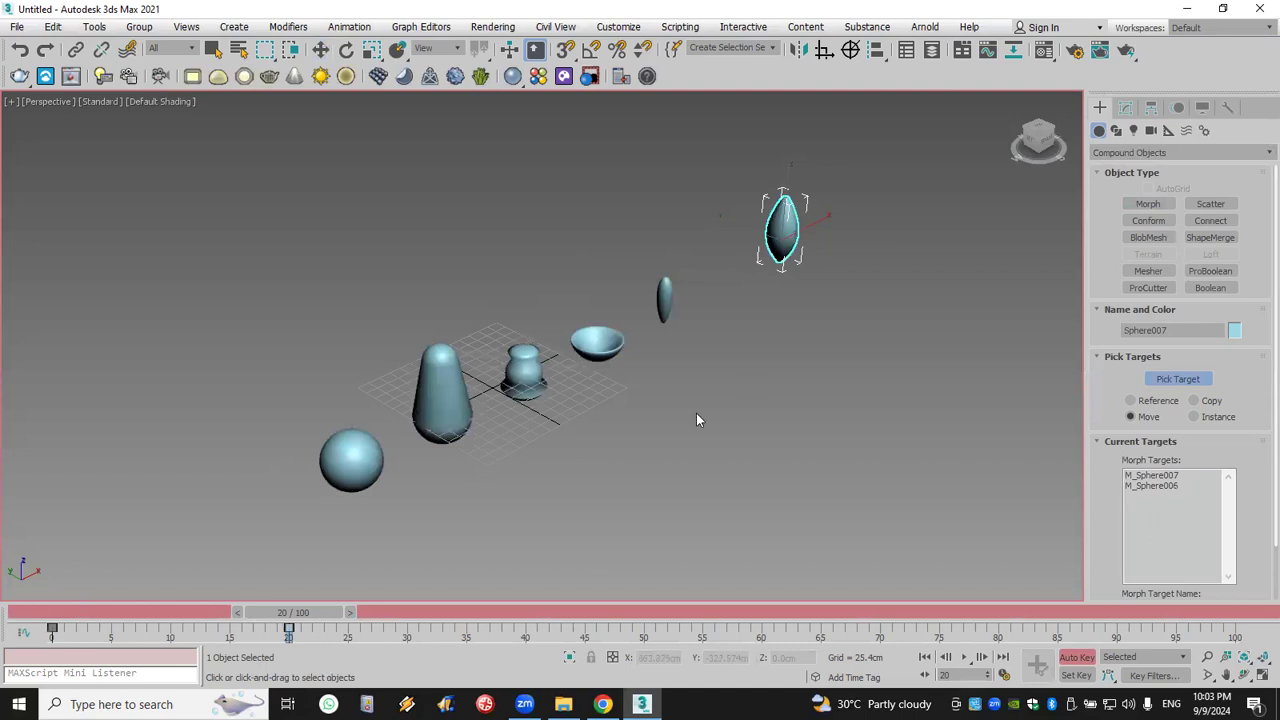
pyautogui.moveTo(273, 618); pyautogui.dragTo(474, 618)
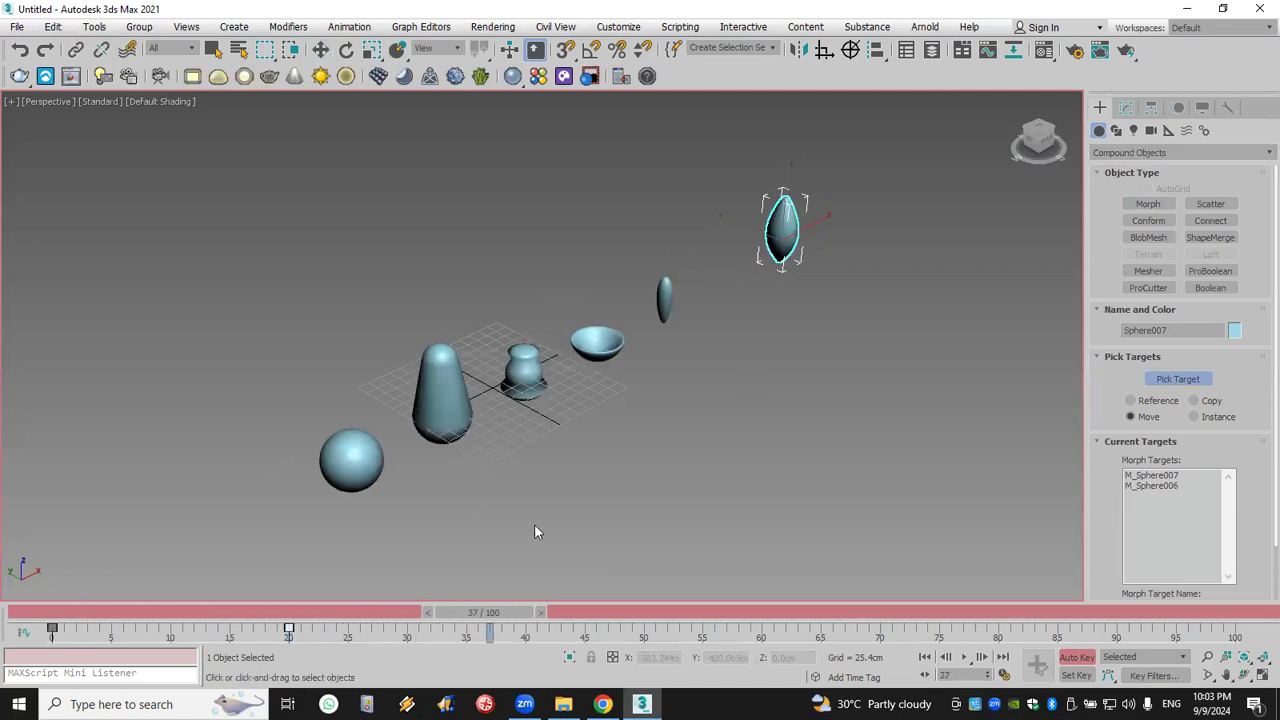
pyautogui.click(664, 295)
pyautogui.moveTo(504, 607); pyautogui.dragTo(875, 612)
pyautogui.click(594, 342)
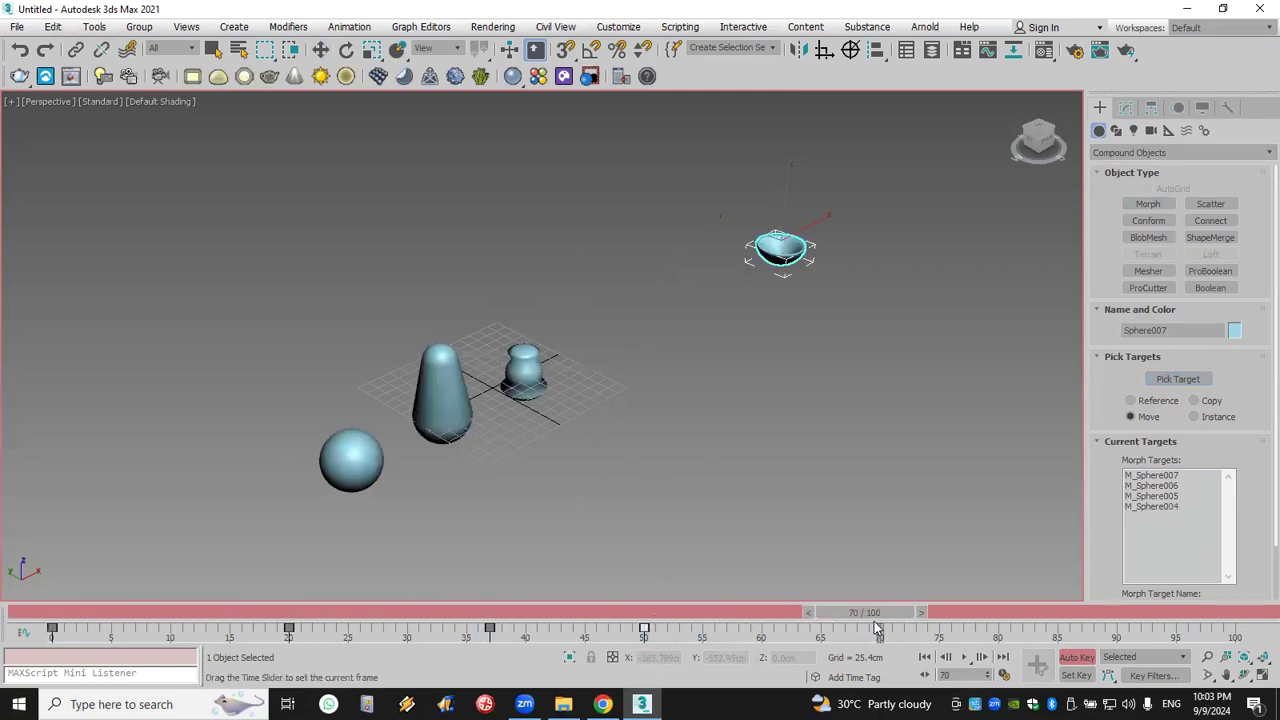
# Pick the third, second and first shapes as morph targets at frames 71, 83 and 100, stop auto-keying, and play the animation.
pyautogui.click(524, 372)
pyautogui.moveTo(897, 611); pyautogui.dragTo(1240, 618)
pyautogui.click(465, 398)
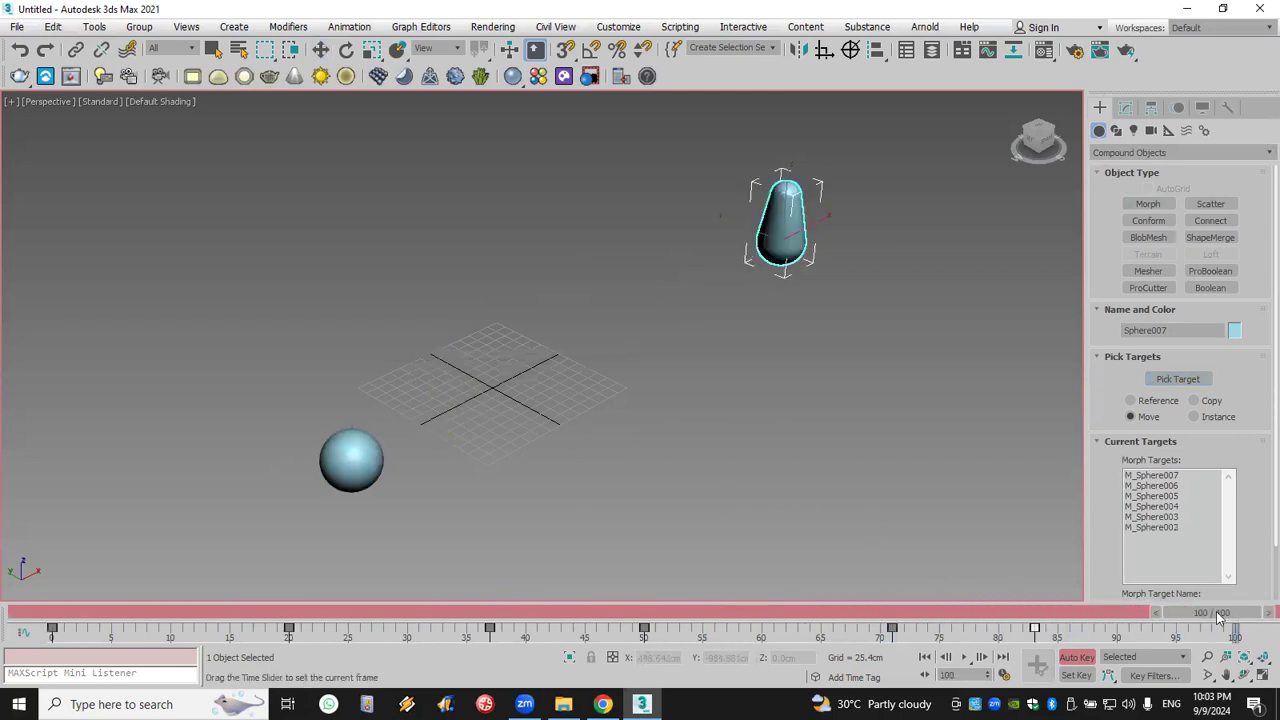
pyautogui.click(362, 445)
pyautogui.click(1072, 658)
pyautogui.click(964, 657)
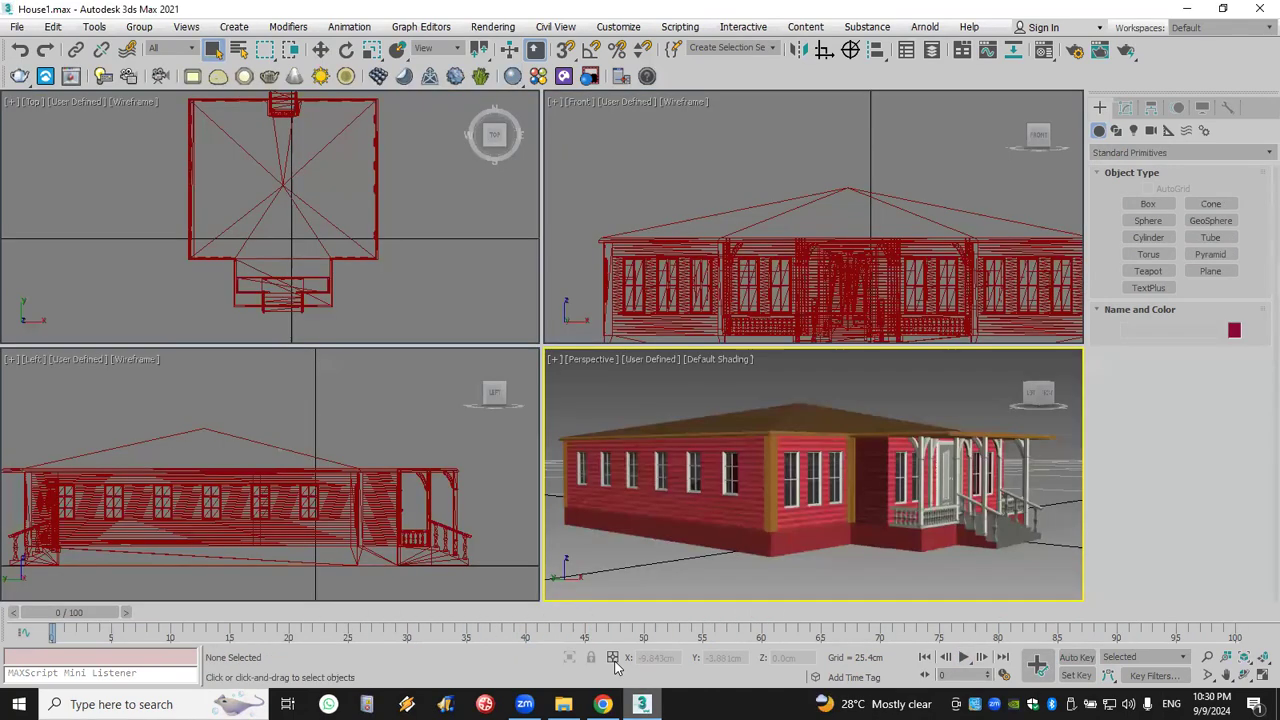
# Select the house model and reset to an empty scene without saving changes.
pyautogui.click(806, 418)
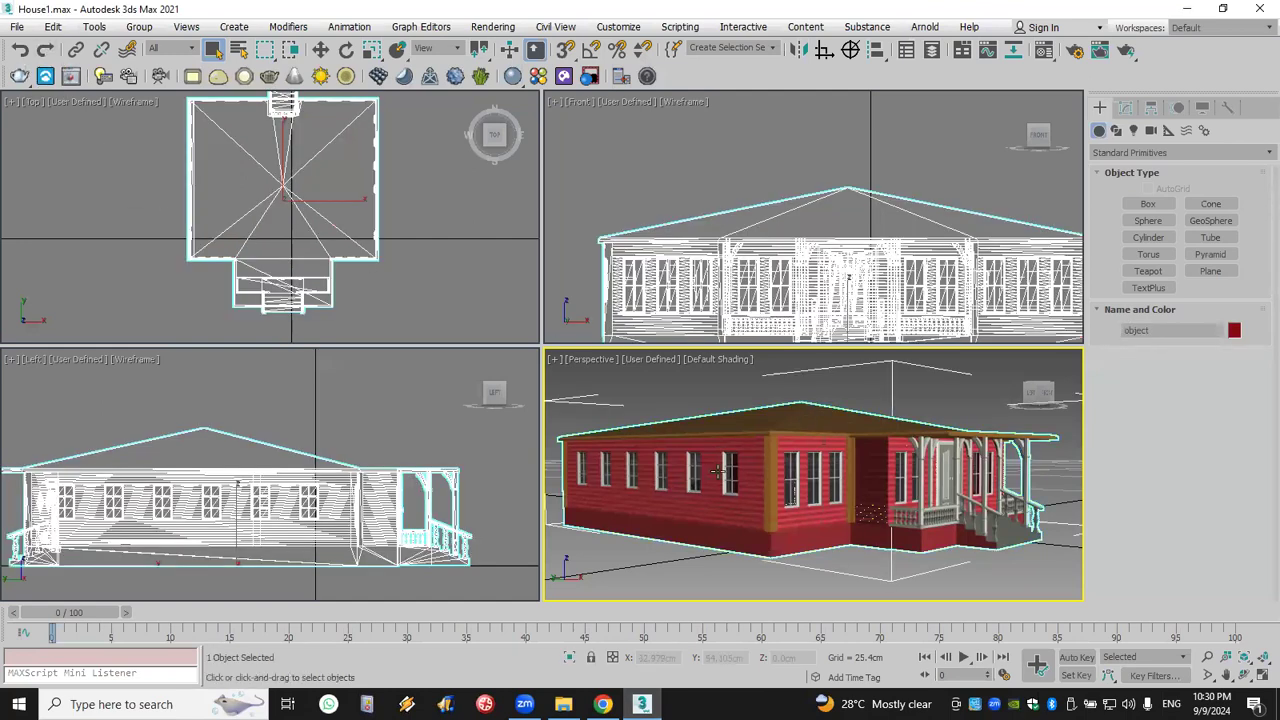
pyautogui.click(17, 28)
pyautogui.click(74, 72)
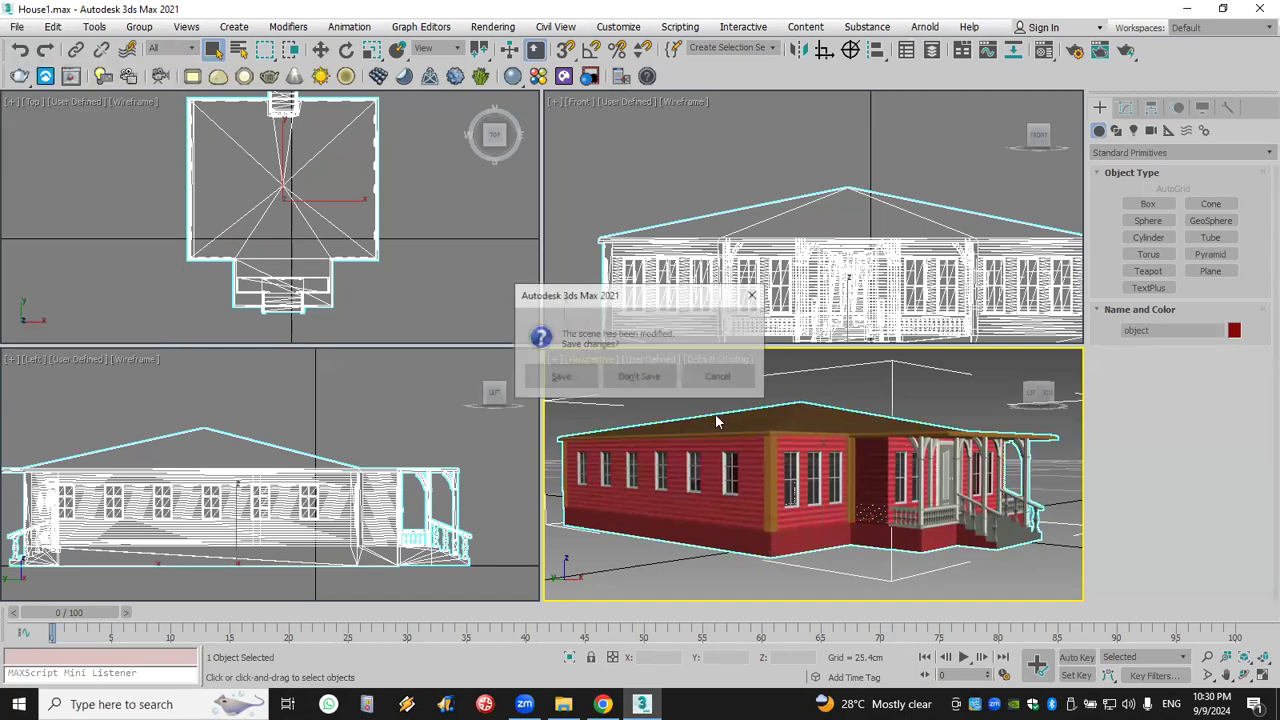
pyautogui.click(643, 379)
pyautogui.click(577, 368)
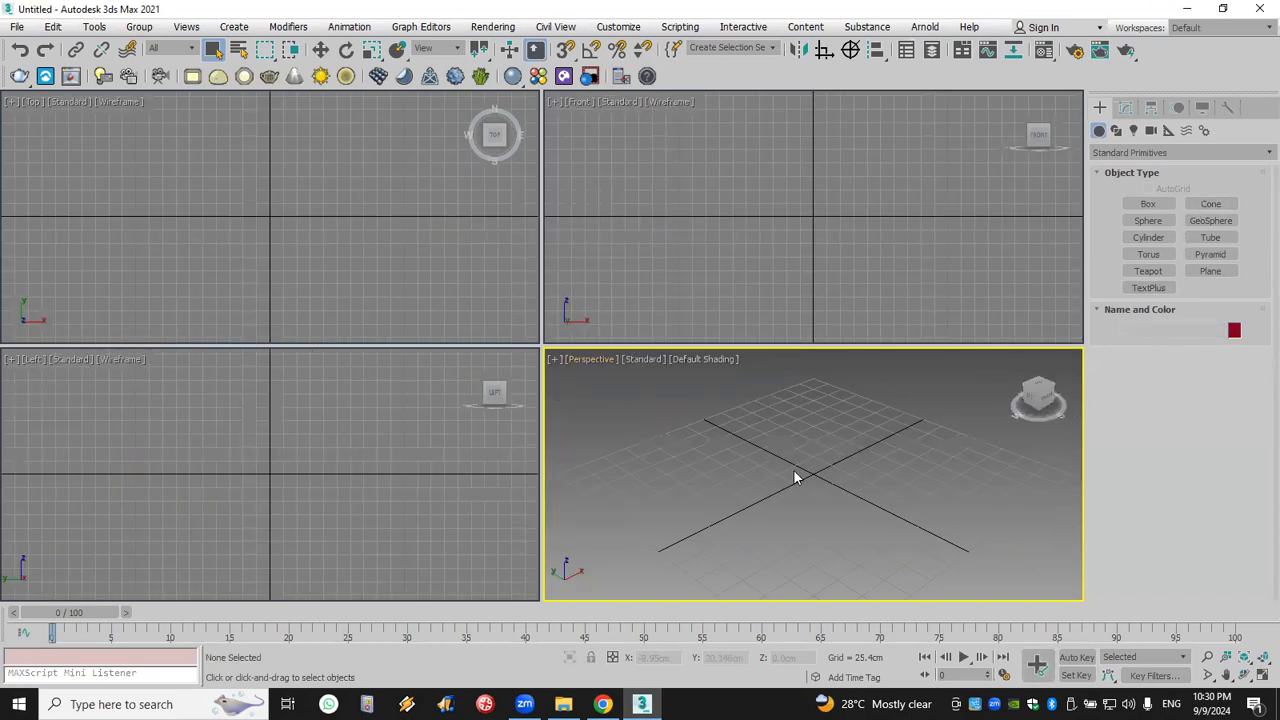
# Draw a rectangular box about 75 cm high across the centre of the perspective grid.
pyautogui.click(1162, 208)
pyautogui.moveTo(866, 409); pyautogui.dragTo(812, 590)
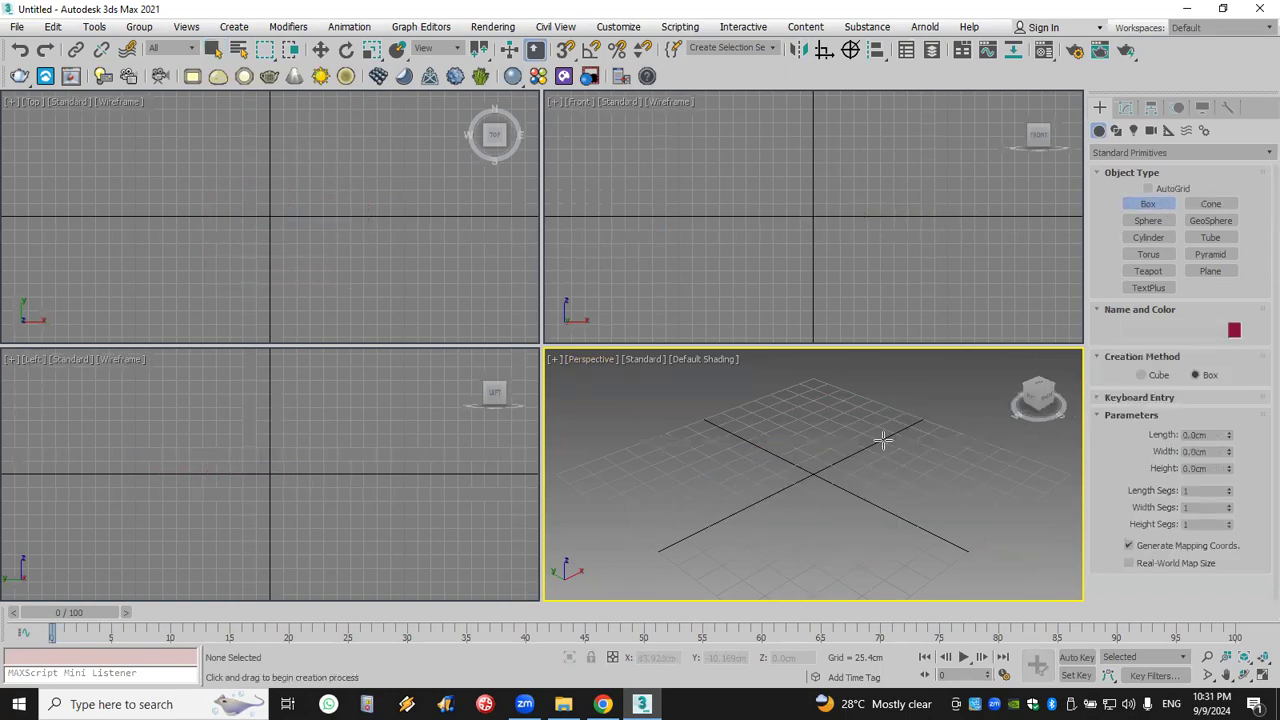
pyautogui.moveTo(873, 418); pyautogui.dragTo(771, 598)
pyautogui.click(789, 537)
# Add an Edit Mesh modifier to the box and start editing at Vertex level.
pyautogui.click(1125, 107)
pyautogui.click(1150, 156)
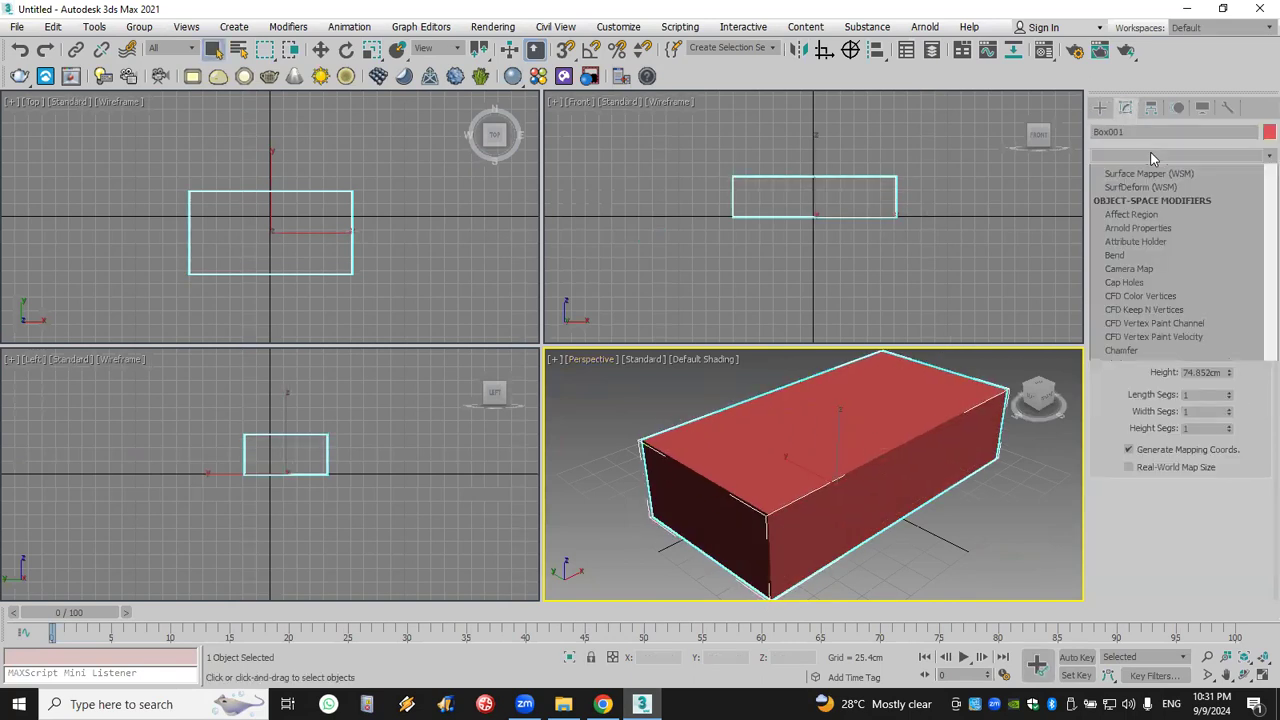
pyautogui.press('e')
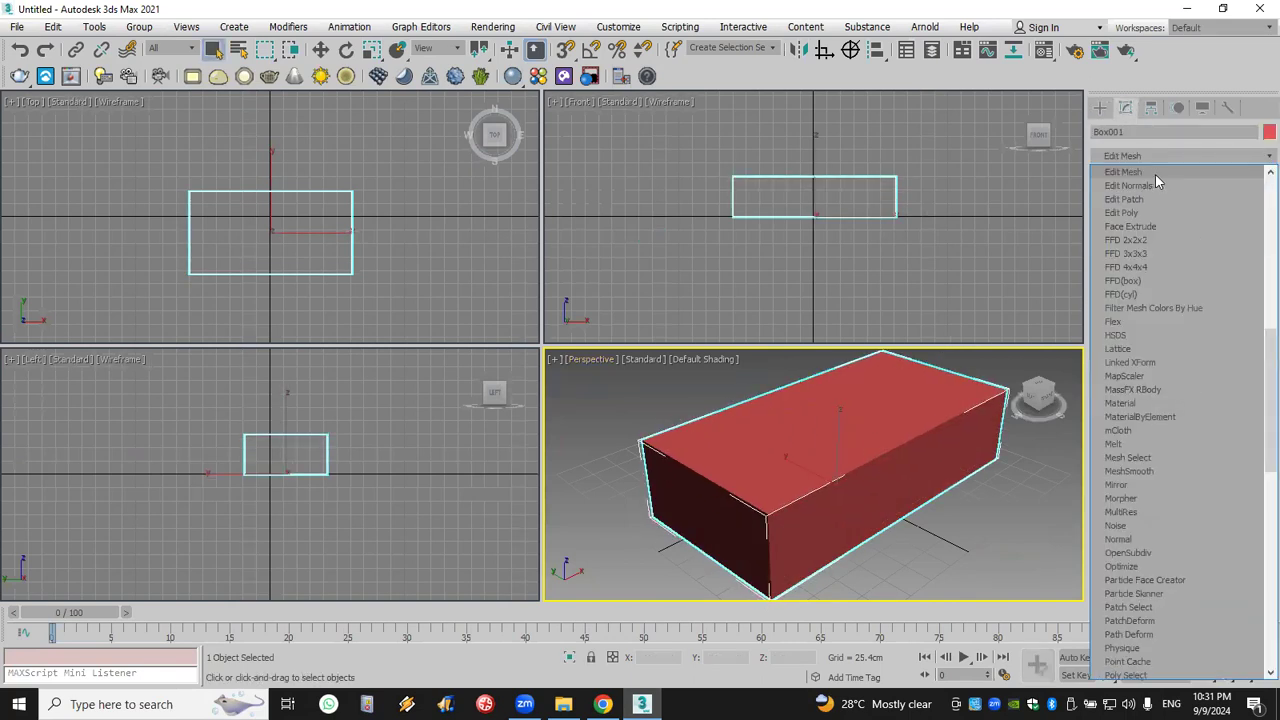
pyautogui.click(1155, 174)
pyautogui.click(1115, 175)
pyautogui.click(1145, 189)
# Scale the box's four top vertices inward so the sides slope like a roof.
pyautogui.moveTo(679, 137); pyautogui.dragTo(908, 205)
pyautogui.click(372, 50)
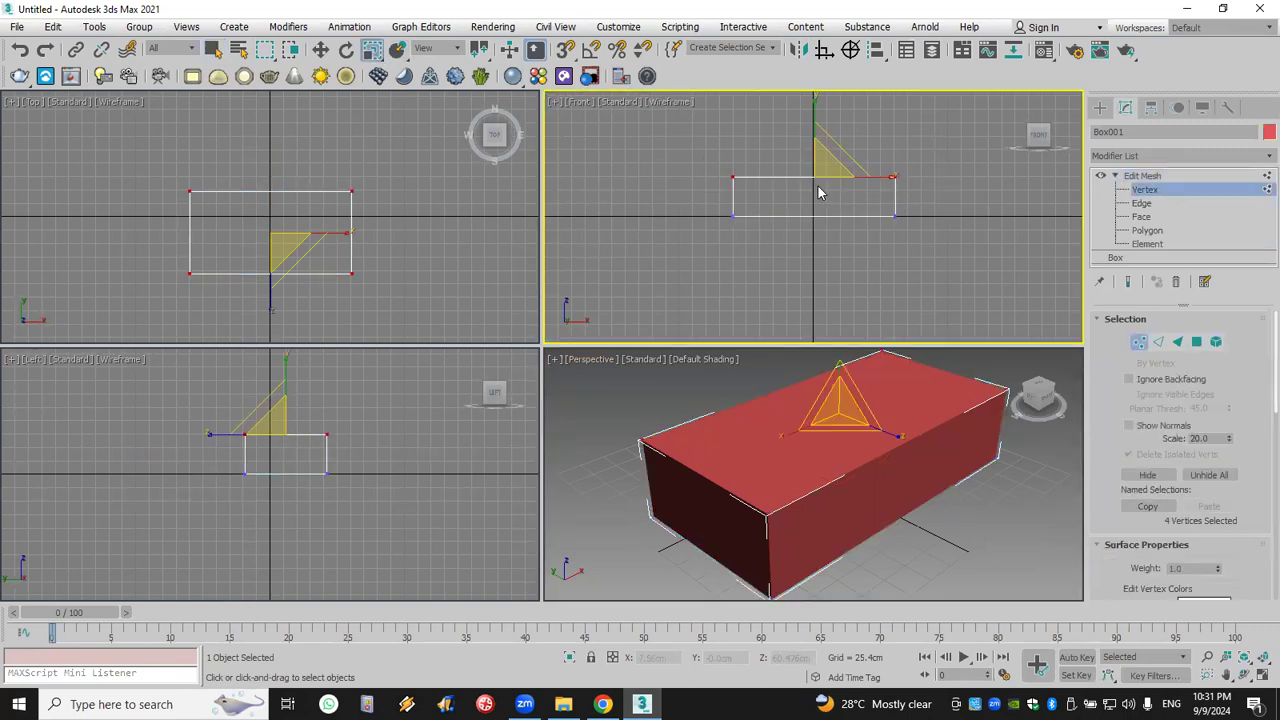
pyautogui.moveTo(813, 170); pyautogui.dragTo(904, 406)
# Move the back and front pairs of top vertices along Y toward each other to form a narrow ridge.
pyautogui.moveTo(312, 206); pyautogui.dragTo(227, 231)
pyautogui.click(320, 50)
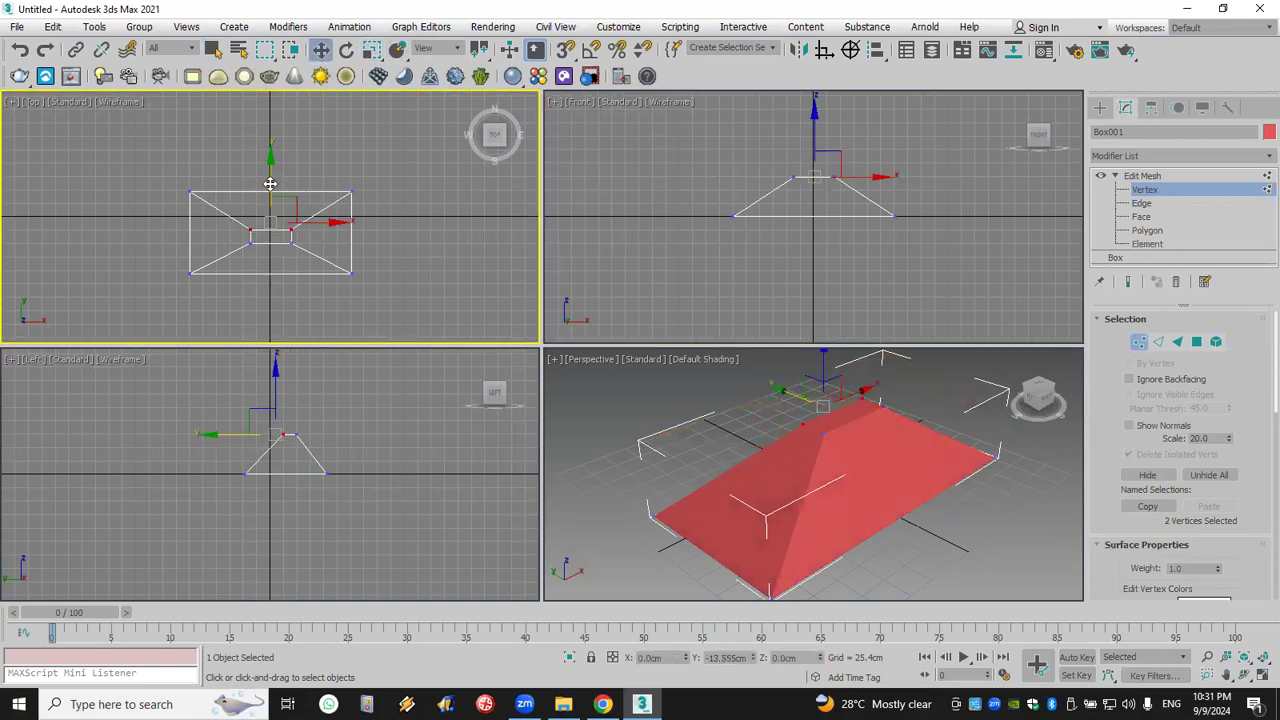
pyautogui.moveTo(317, 254); pyautogui.dragTo(314, 253)
pyautogui.moveTo(270, 208); pyautogui.dragTo(269, 201)
# Move the four ridge vertices down to about Z 43 cm and along X to about -83 cm.
pyautogui.moveTo(906, 152); pyautogui.dragTo(744, 189)
pyautogui.moveTo(814, 134); pyautogui.dragTo(815, 151)
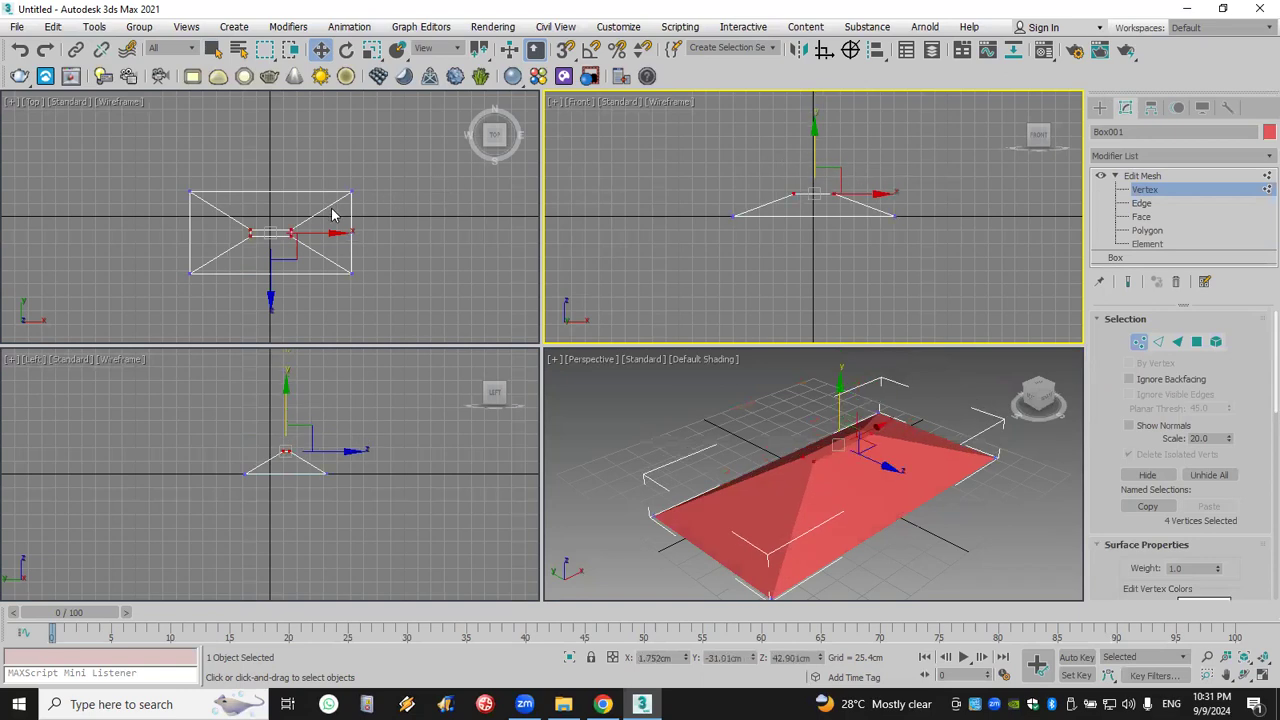
pyautogui.rightClick(257, 254)
pyautogui.moveTo(294, 234); pyautogui.dragTo(217, 240)
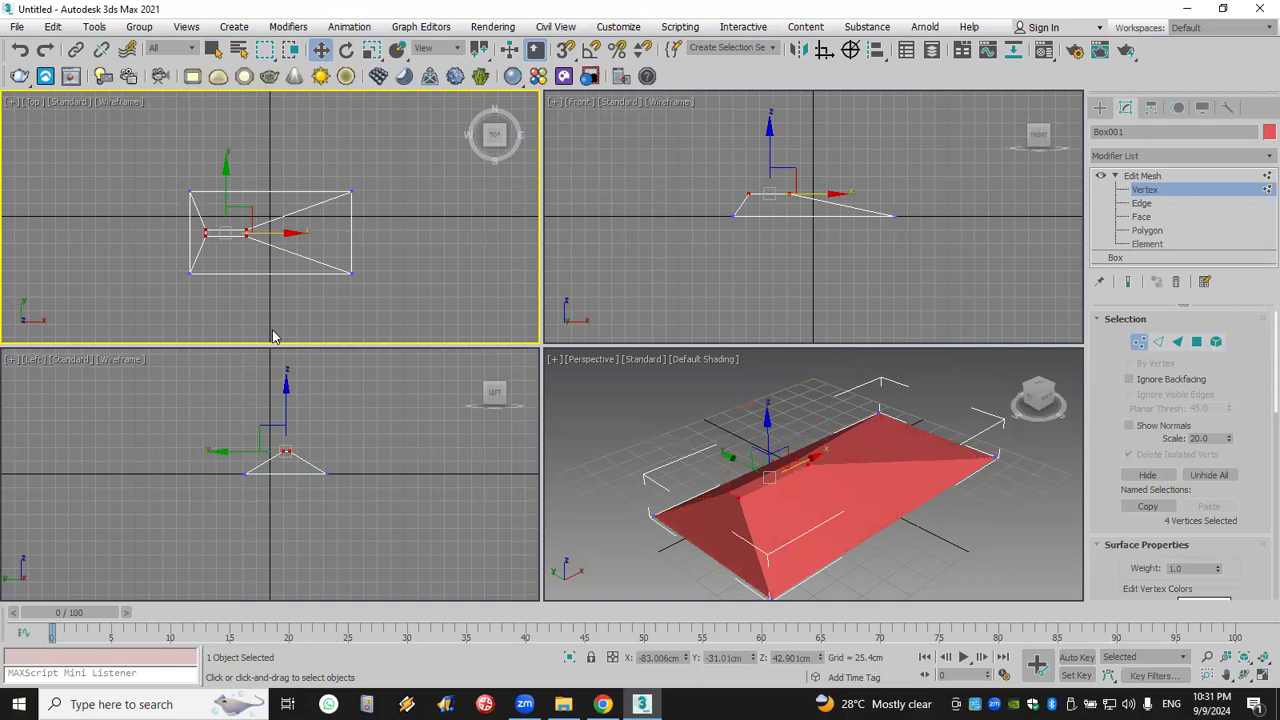
# Discard the roof-shaped box by resetting the scene without saving.
pyautogui.click(17, 27)
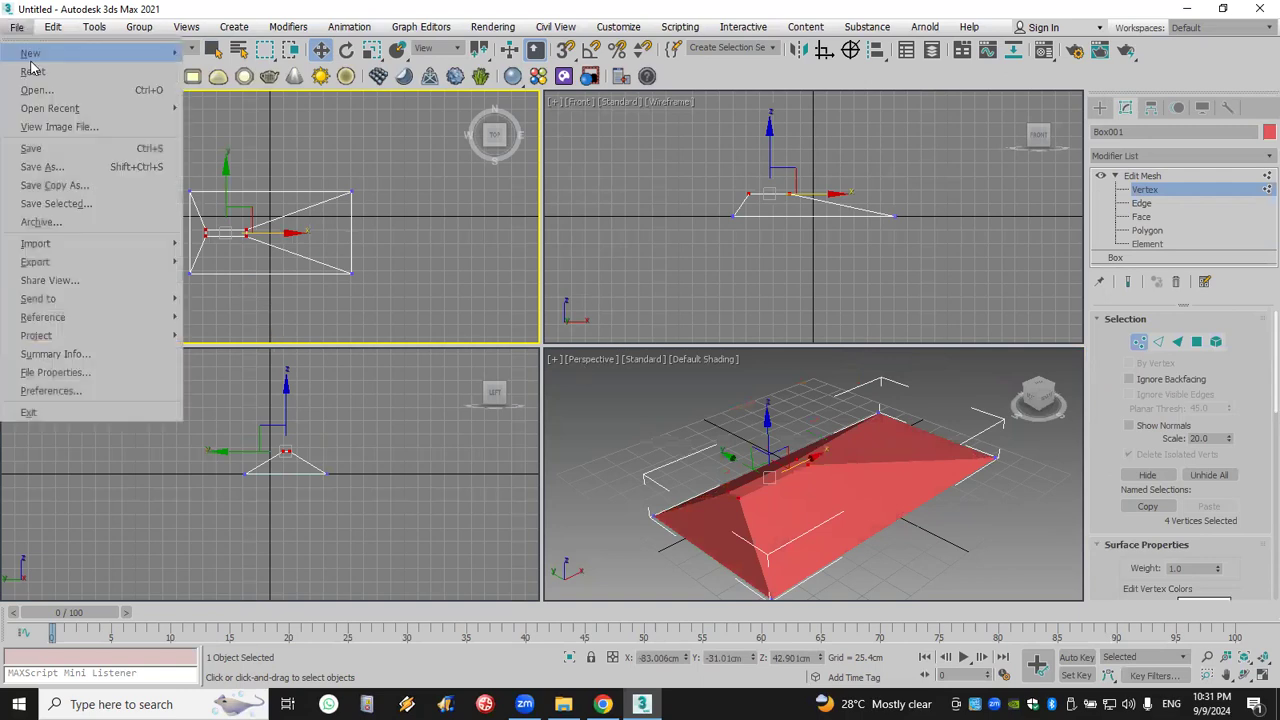
pyautogui.click(33, 73)
pyautogui.click(634, 376)
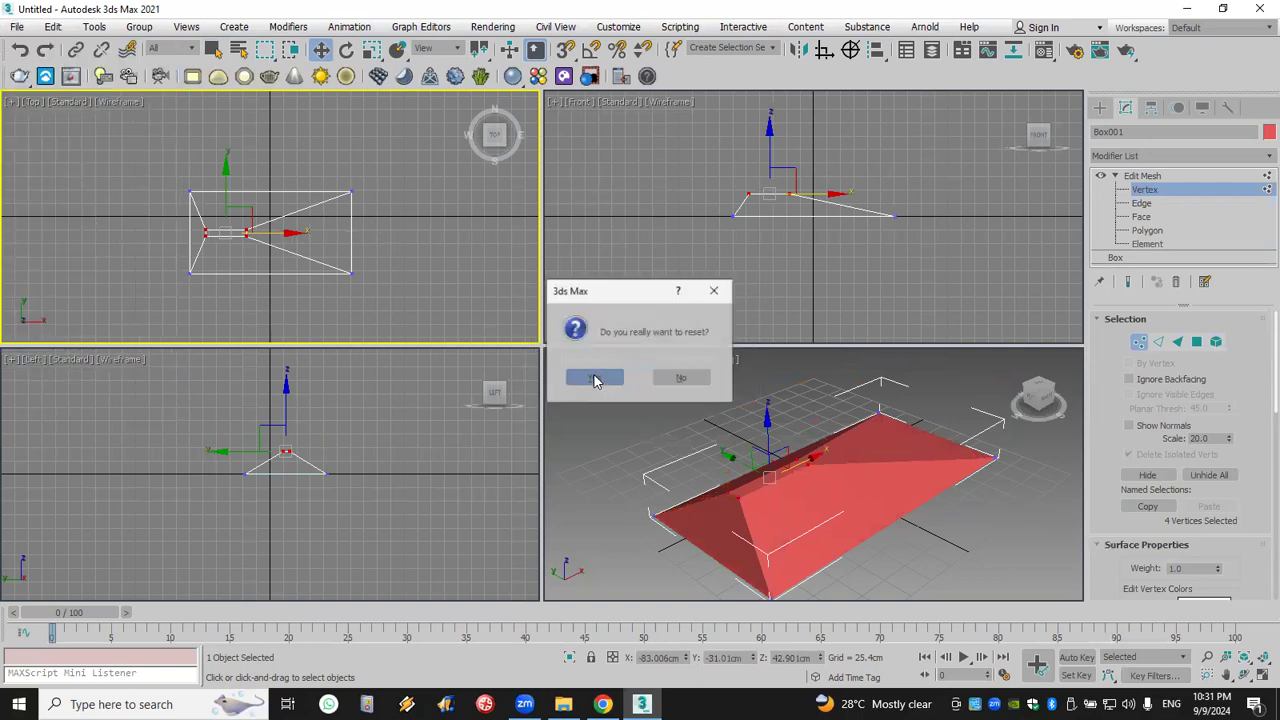
pyautogui.click(588, 375)
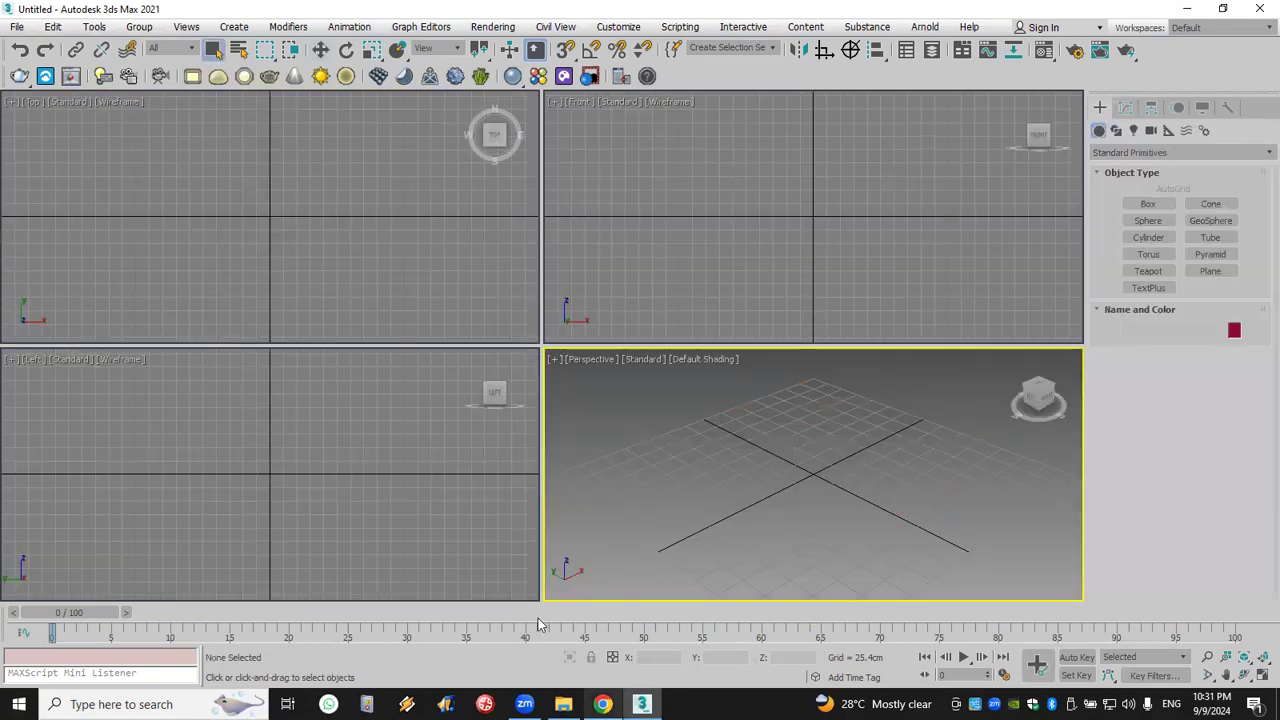
# Open the recent scene House1.max, dismiss the Scene Converter, and view the house's wall siding up close.
pyautogui.click(17, 27)
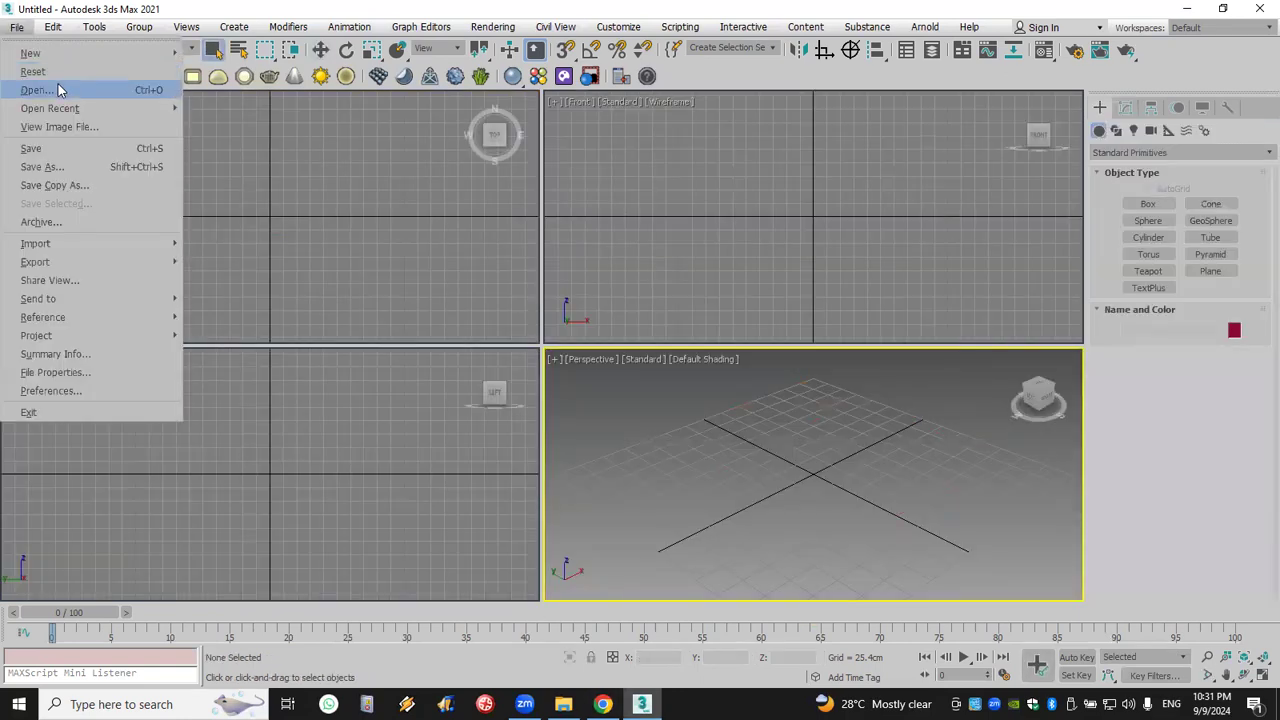
pyautogui.moveTo(63, 106)
pyautogui.click(240, 108)
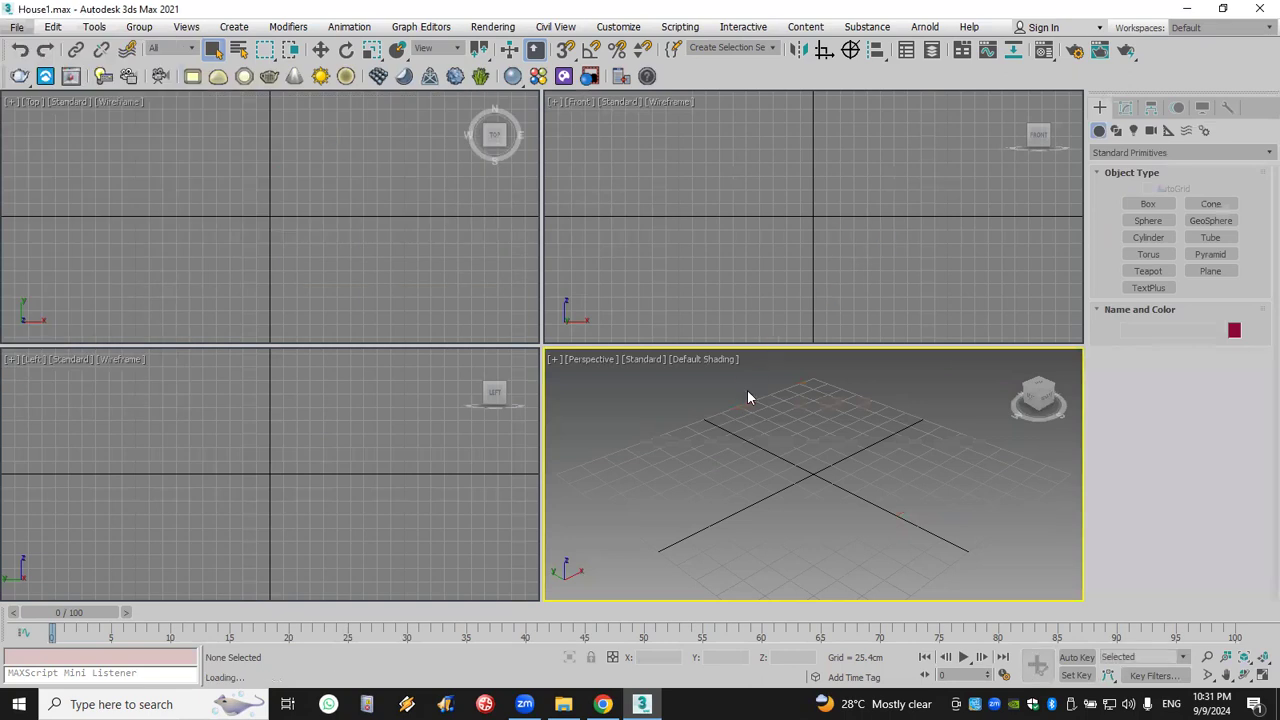
pyautogui.click(972, 142)
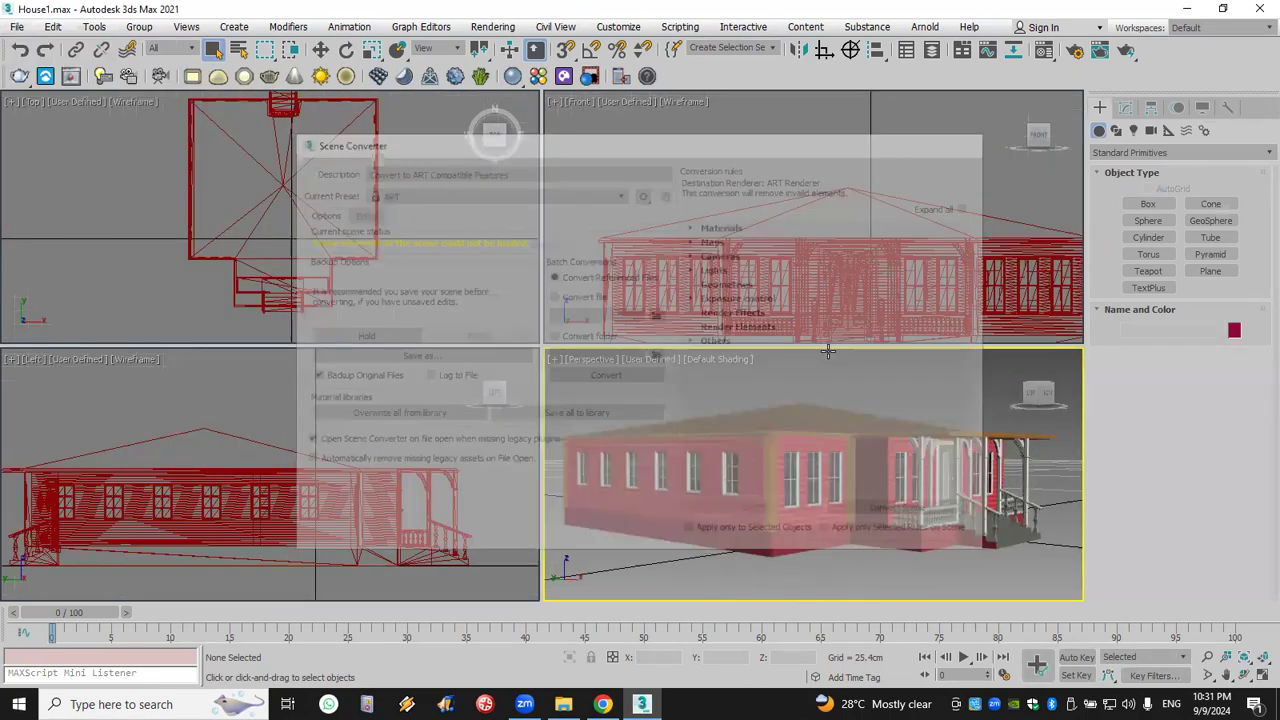
pyautogui.scroll(5, 818, 434)
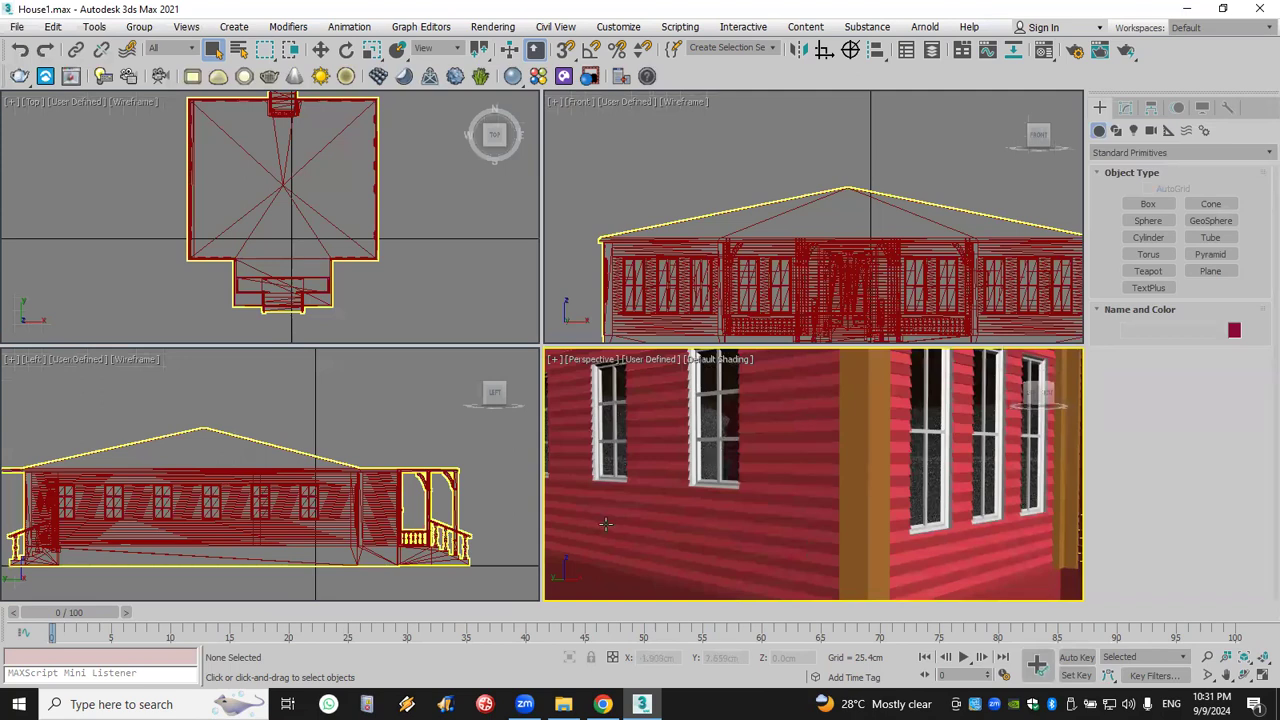
# Reset the scene to clear the house model.
pyautogui.click(17, 27)
pyautogui.click(33, 71)
pyautogui.click(592, 378)
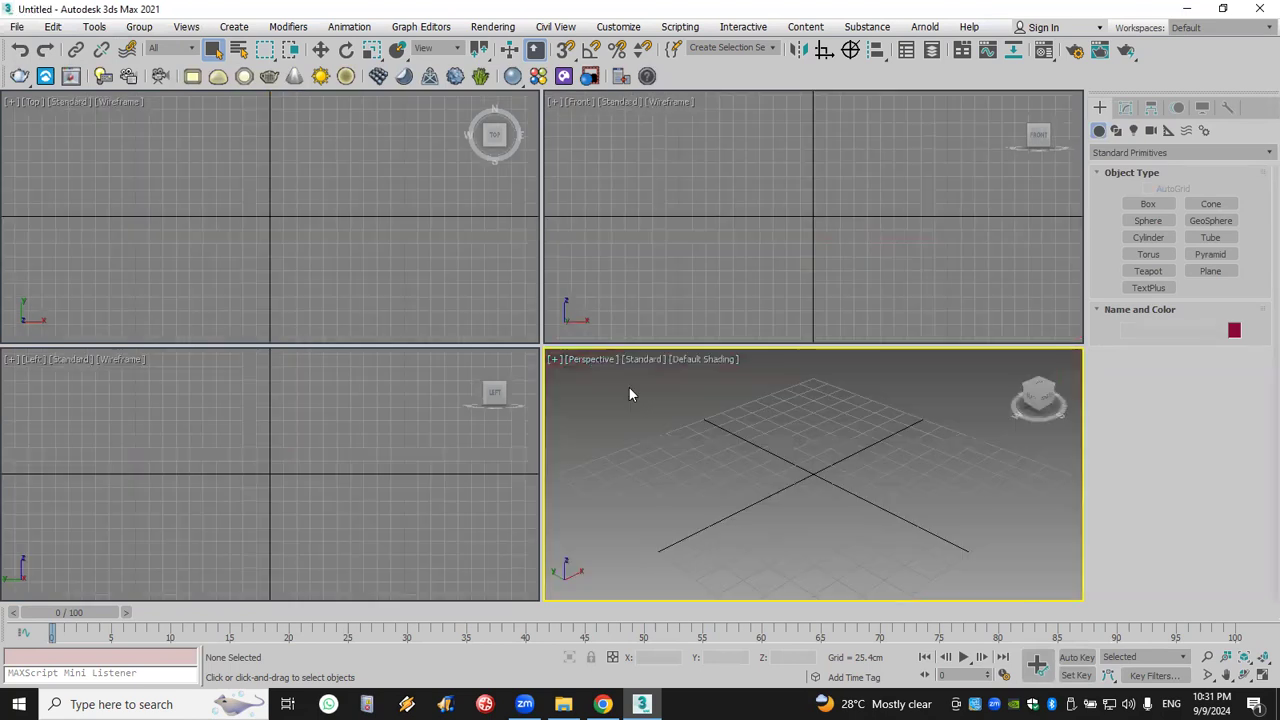
# Draw a thin plank-like box in the Top view, about 53 cm long, 821 cm wide and 7.6 cm high.
pyautogui.click(1148, 203)
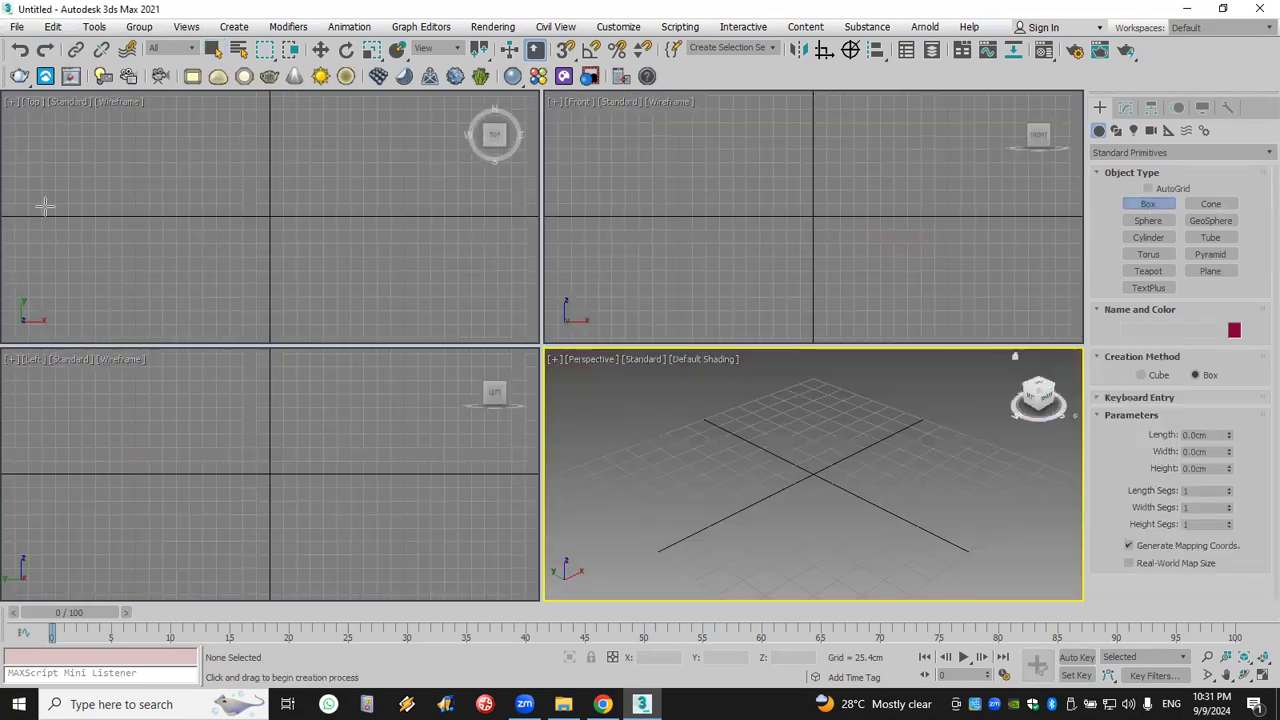
pyautogui.moveTo(38, 202); pyautogui.dragTo(470, 228)
pyautogui.click(470, 220)
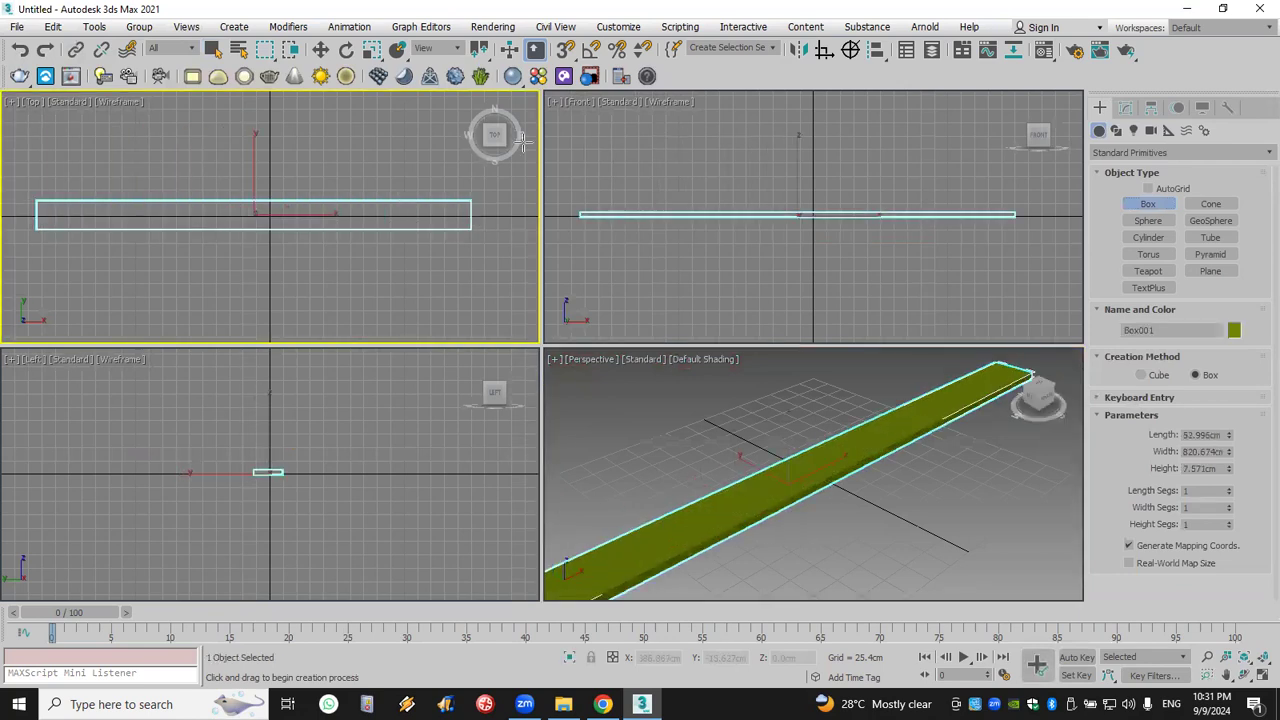
# Tilt the plank slightly about its X axis in the Front view.
pyautogui.click(346, 50)
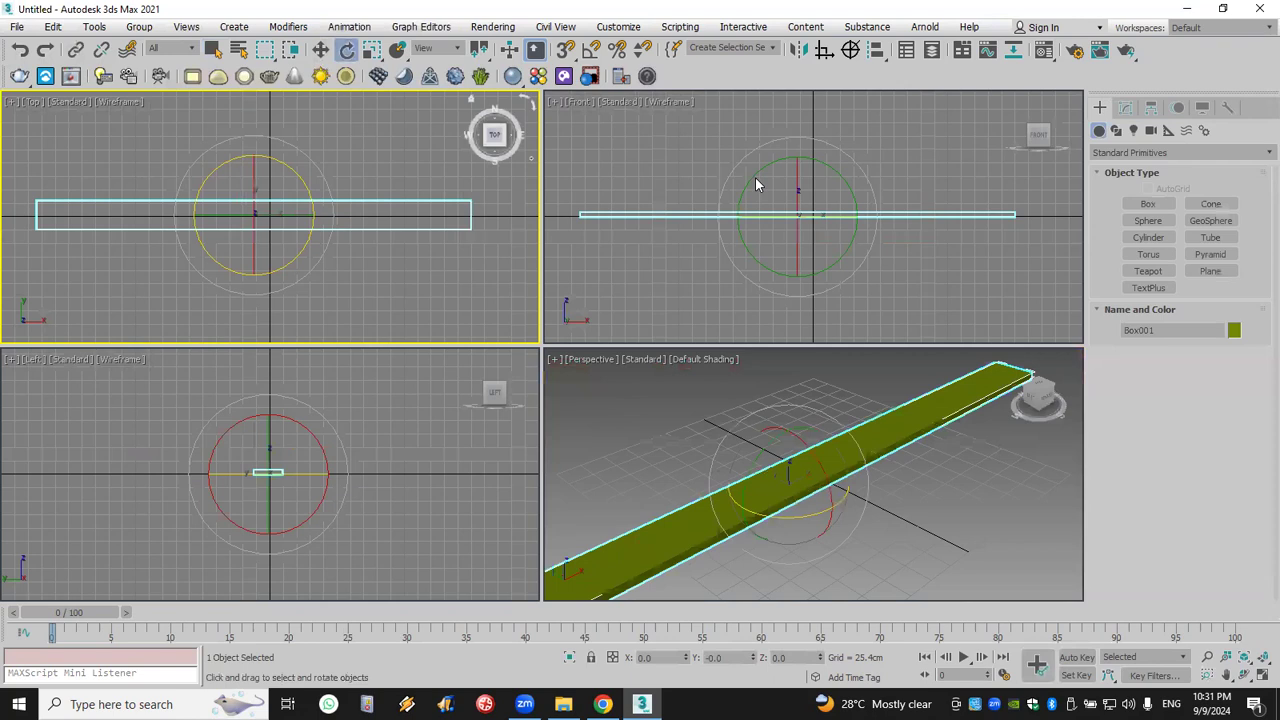
pyautogui.click(793, 189)
pyautogui.moveTo(797, 180)
pyautogui.mouseDown()
pyautogui.moveTo(797, 216)
pyautogui.moveTo(803, 160)
pyautogui.mouseUp()
# Make 50 copies of the tilted plank stacked upward at about 12 cm spacing to form a siding wall.
pyautogui.click(320, 50)
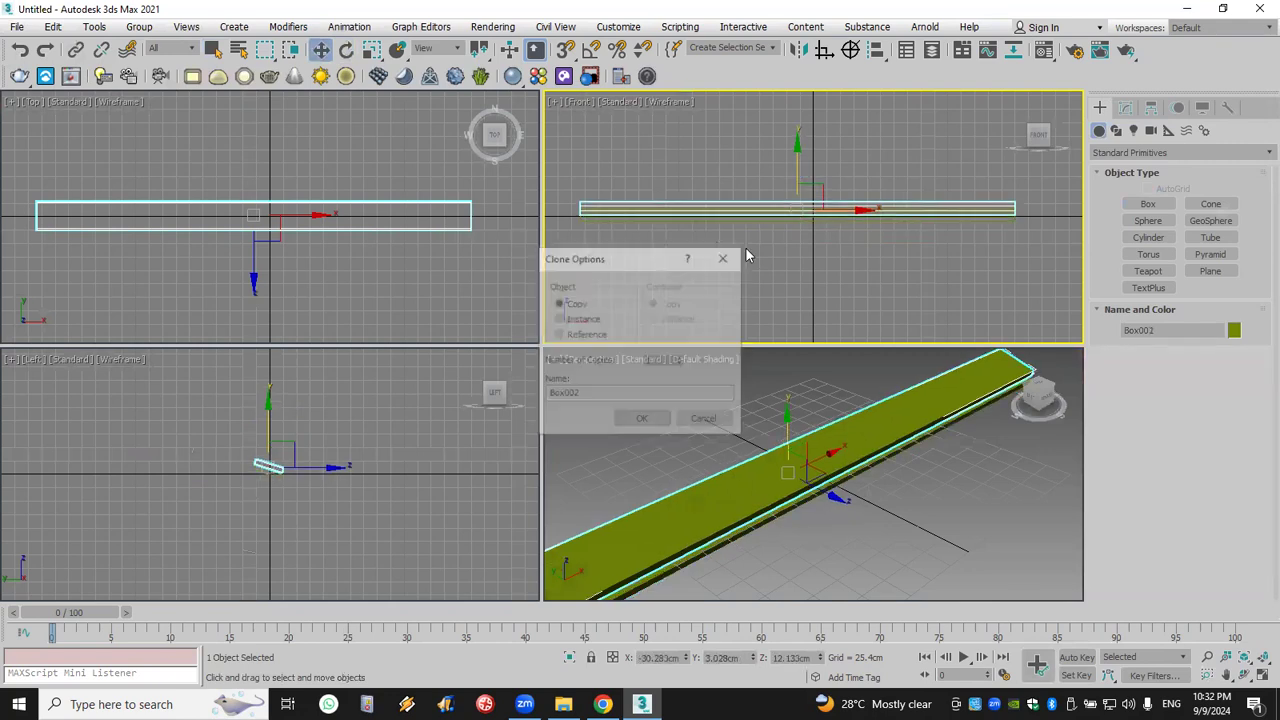
pyautogui.click(645, 419)
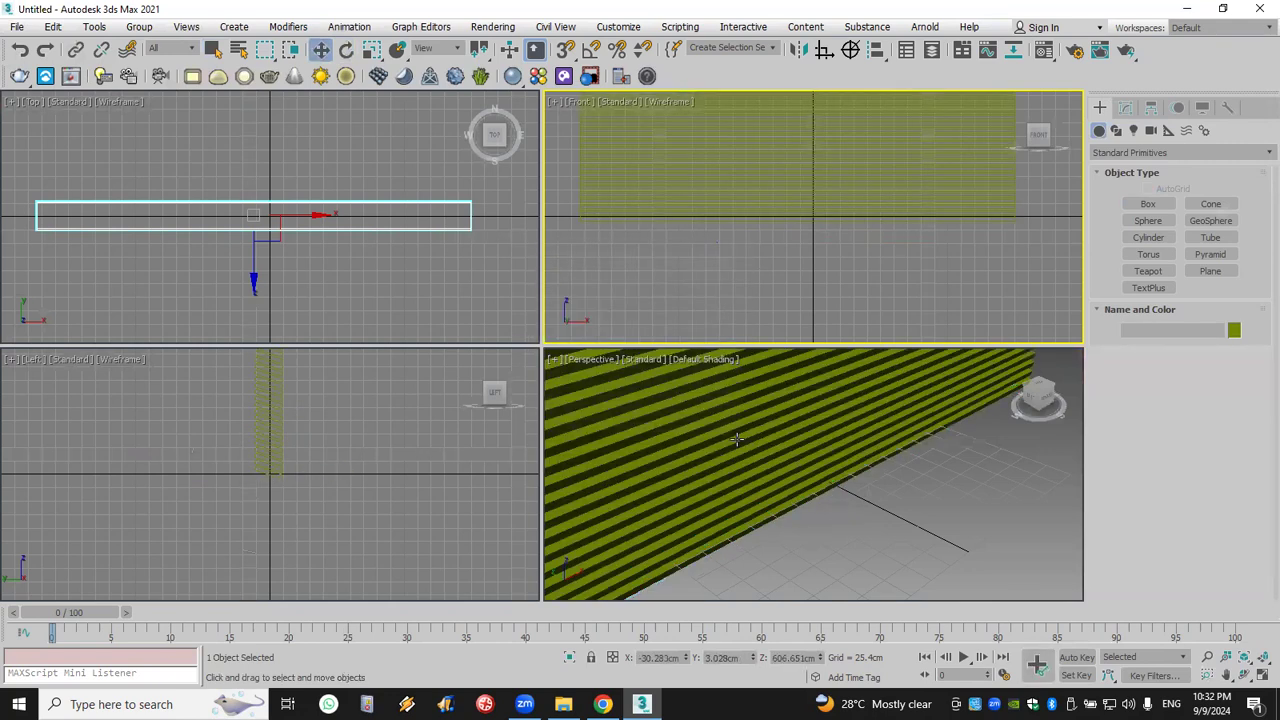
pyautogui.scroll(-8, 760, 454)
pyautogui.scroll(4, 775, 485)
pyautogui.moveTo(775, 485); pyautogui.dragTo(791, 531, button='middle')
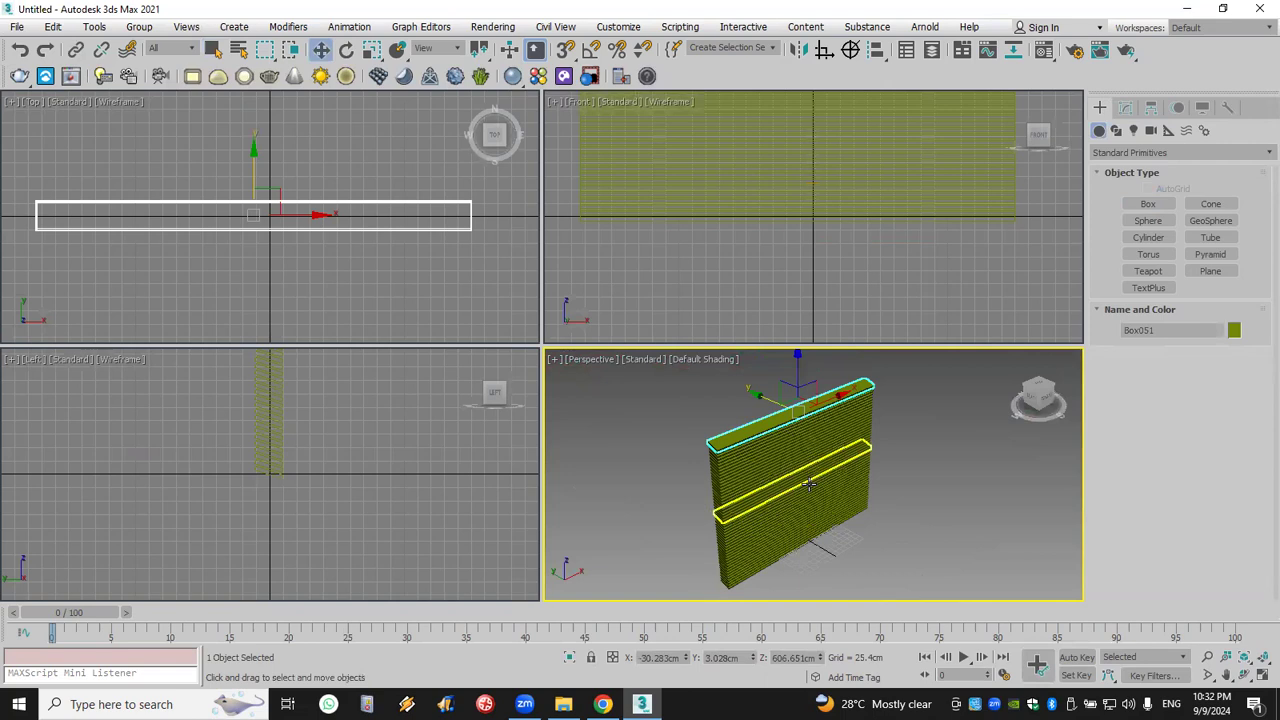
pyautogui.click(888, 505)
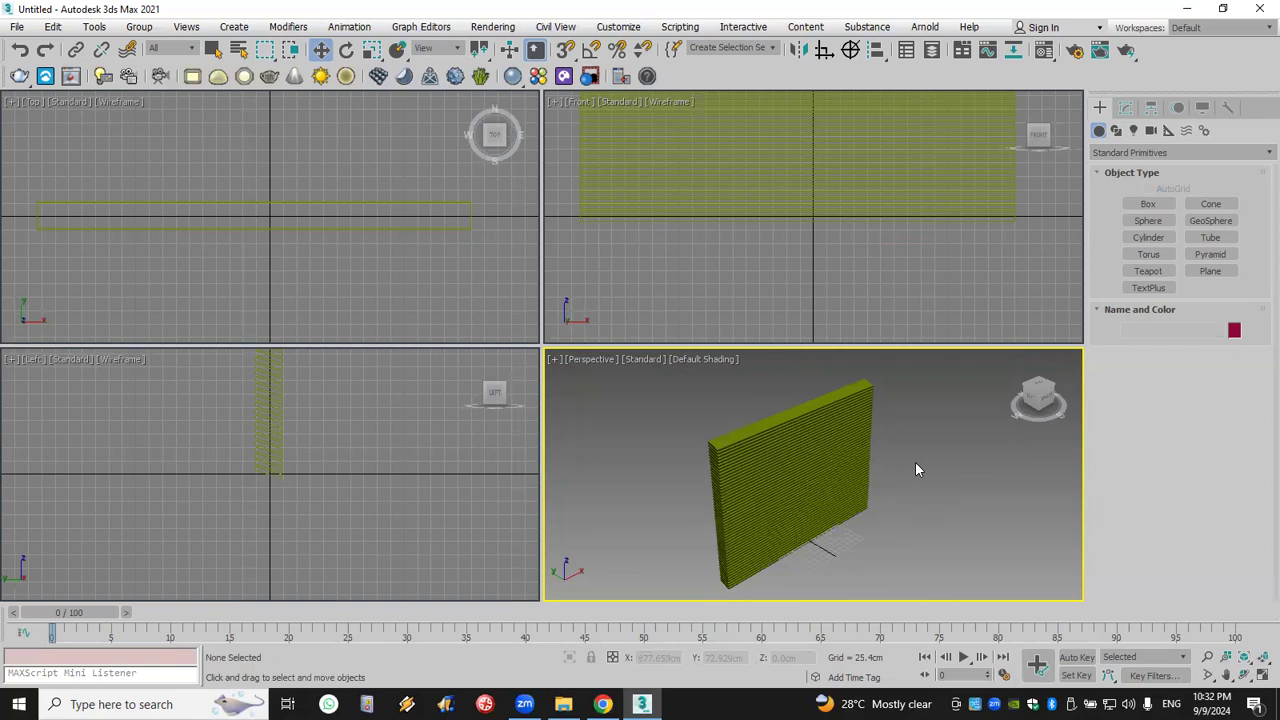
# Apply an Edit Poly modifier to the topmost plank of the wall.
pyautogui.click(763, 420)
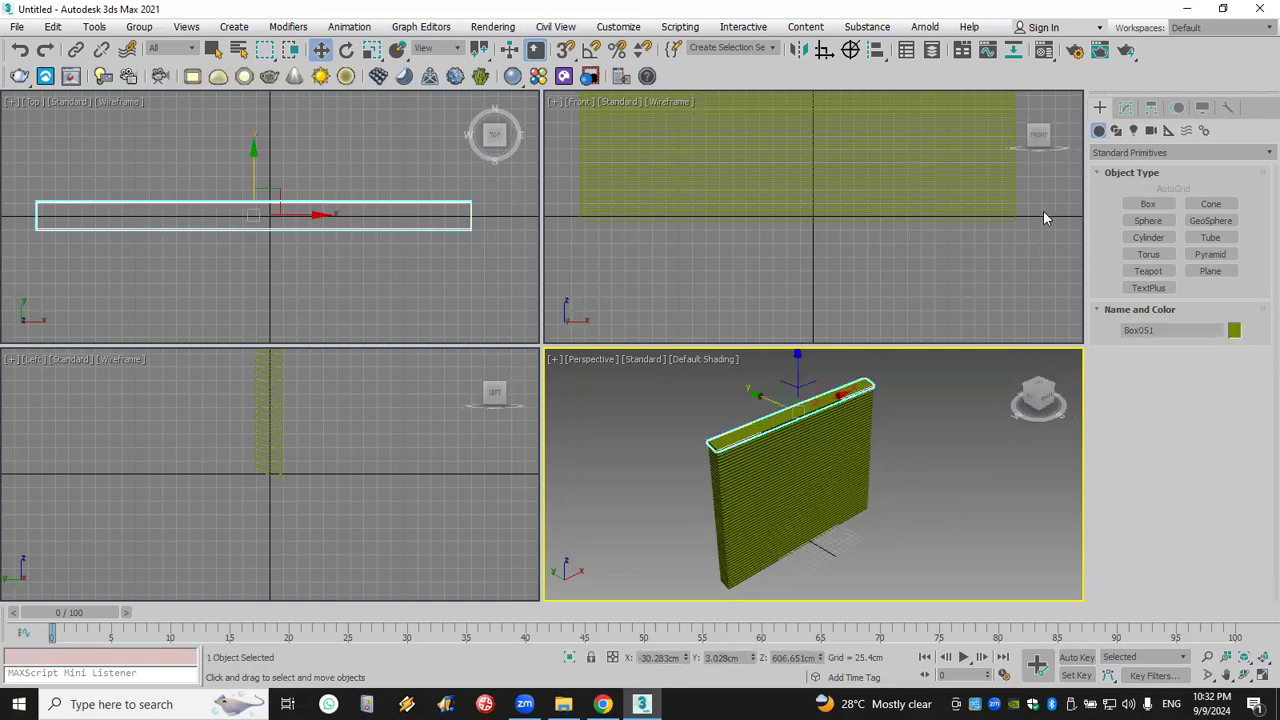
pyautogui.click(1126, 107)
pyautogui.click(1130, 155)
pyautogui.press('e')
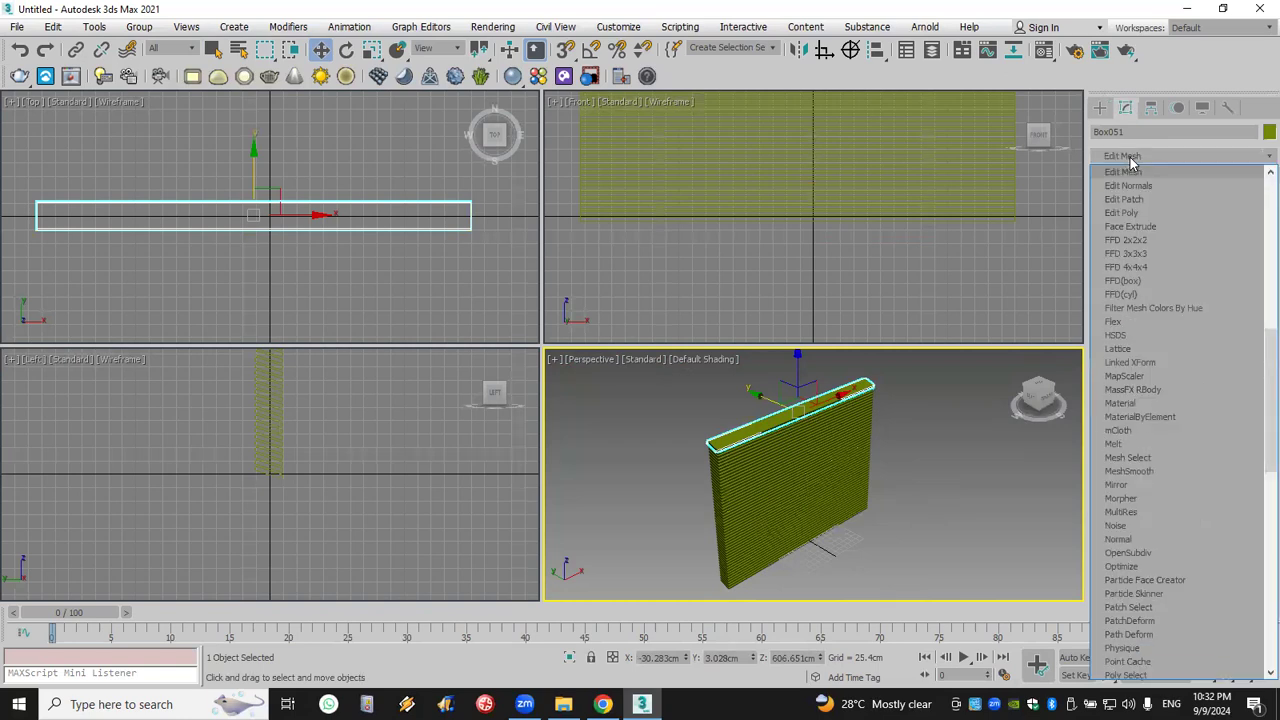
pyautogui.click(1138, 213)
# Attach all the other planks, Box001 through Box050, to the topmost plank from the Attach List.
pyautogui.scroll(-1, 1130, 371)
pyautogui.scroll(-6, 1130, 371)
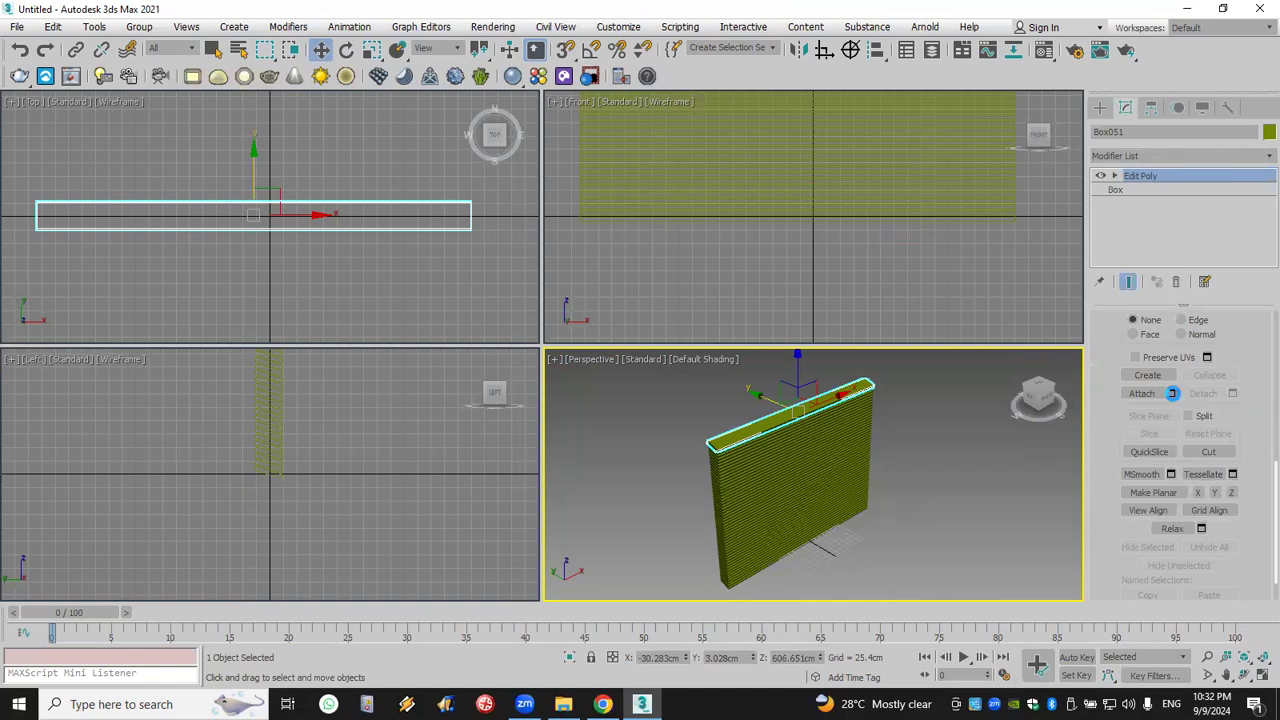
pyautogui.click(1171, 393)
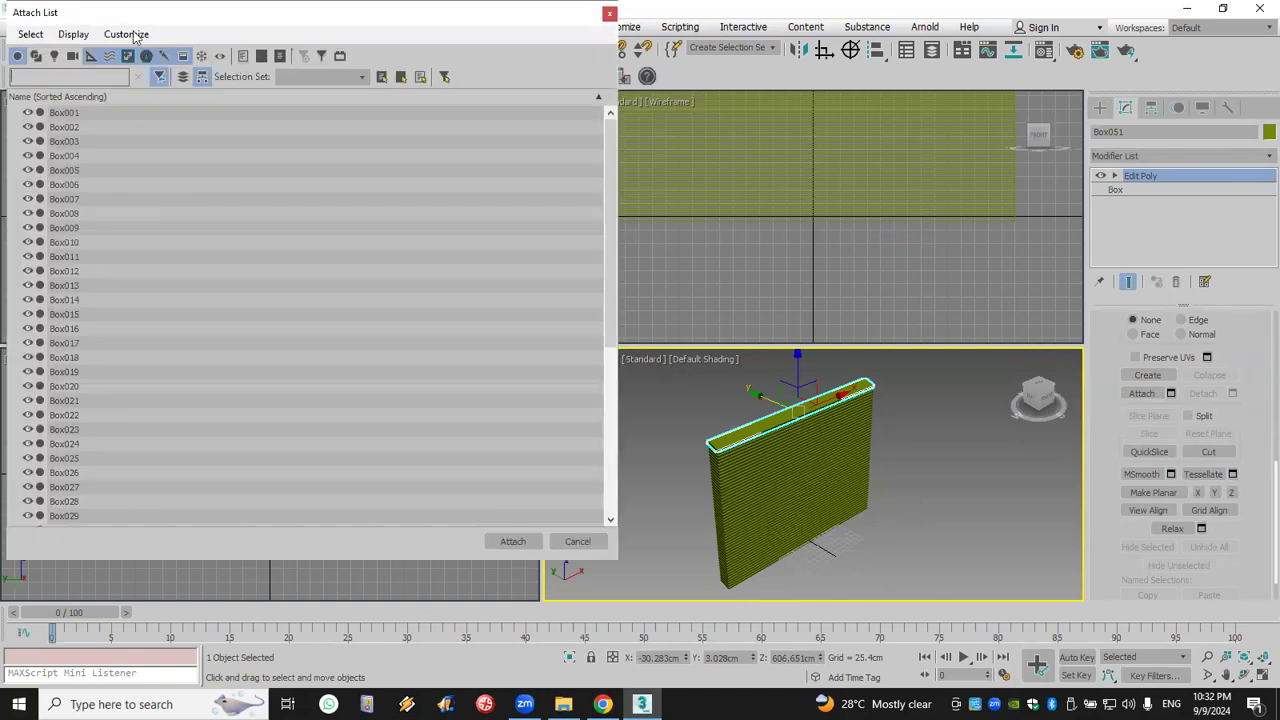
pyautogui.click(162, 112)
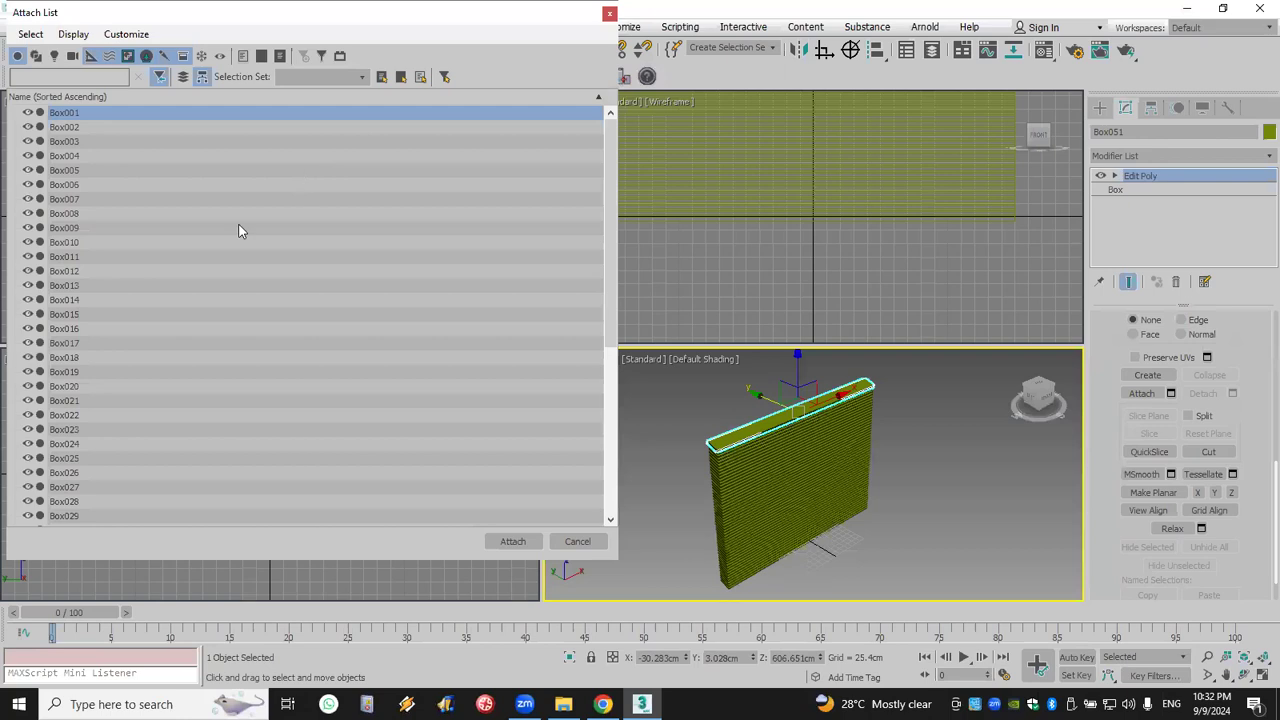
pyautogui.scroll(-7, 154, 494)
pyautogui.keyDown('shift'); pyautogui.click(152, 515); pyautogui.keyUp('shift')
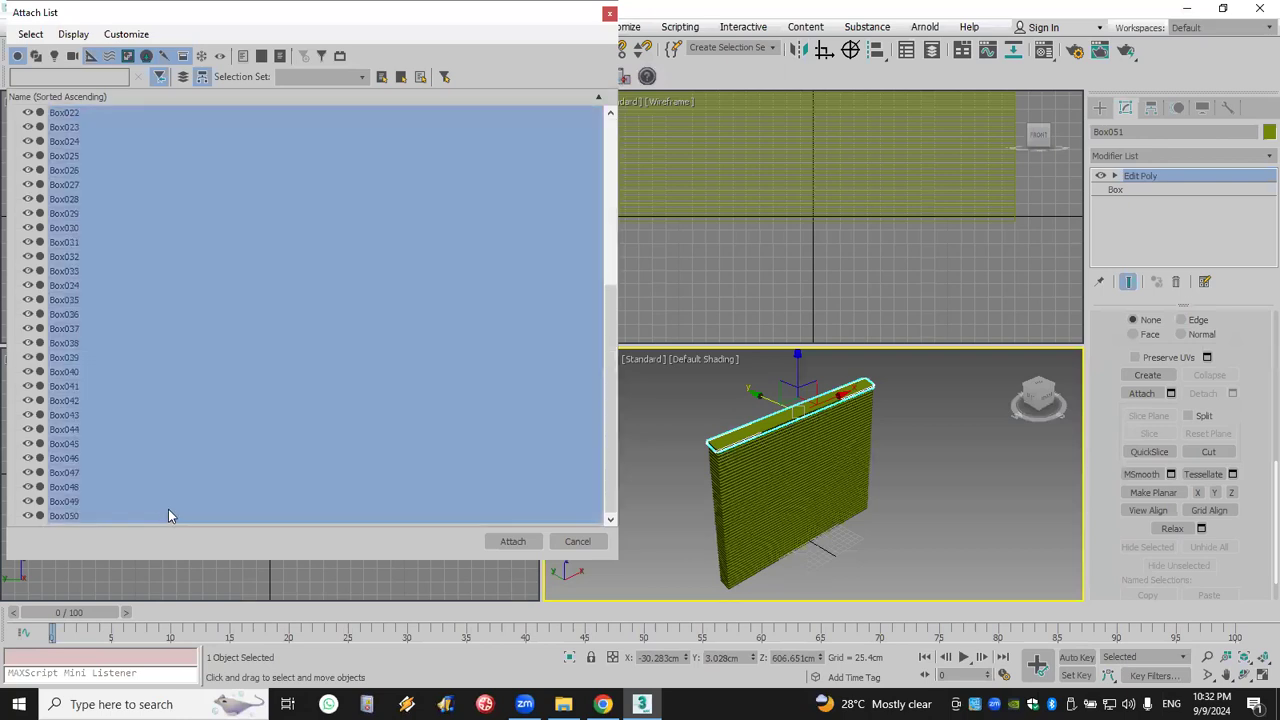
pyautogui.click(490, 541)
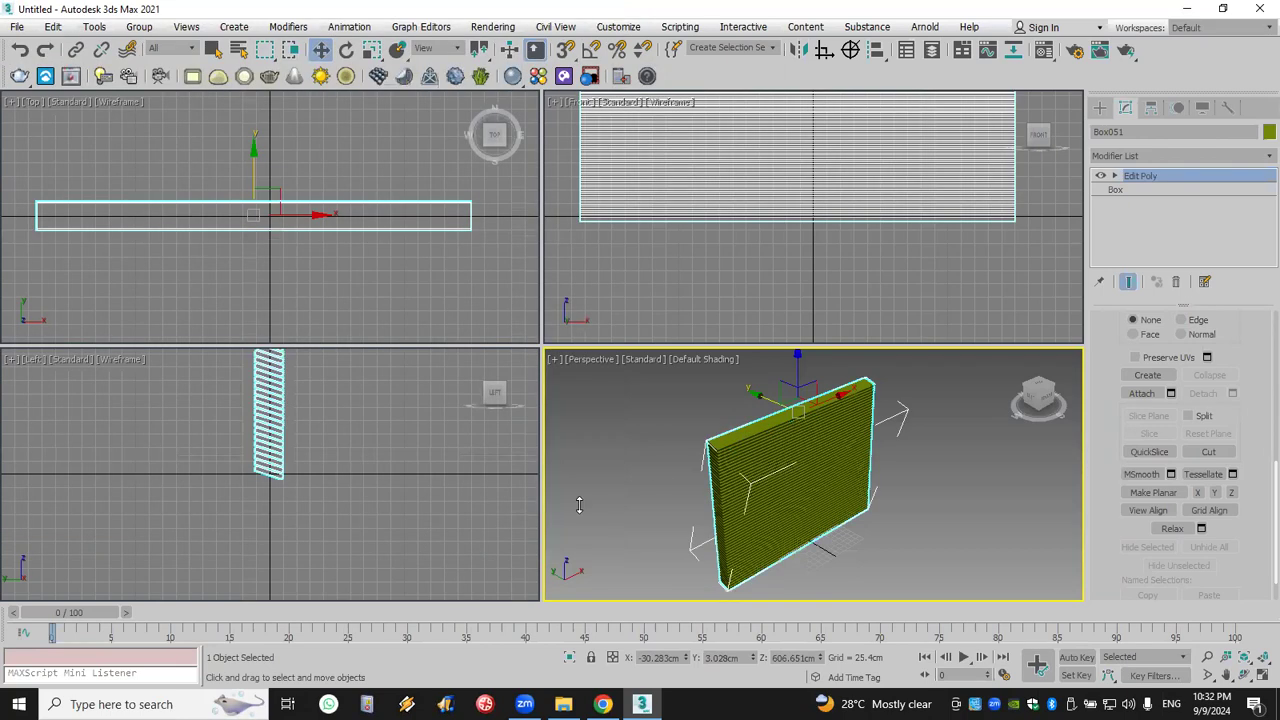
# Draw a window-sized box over the wall's middle in the Front view and move it to about Y 59 cm so it passes through the wall.
pyautogui.click(1100, 107)
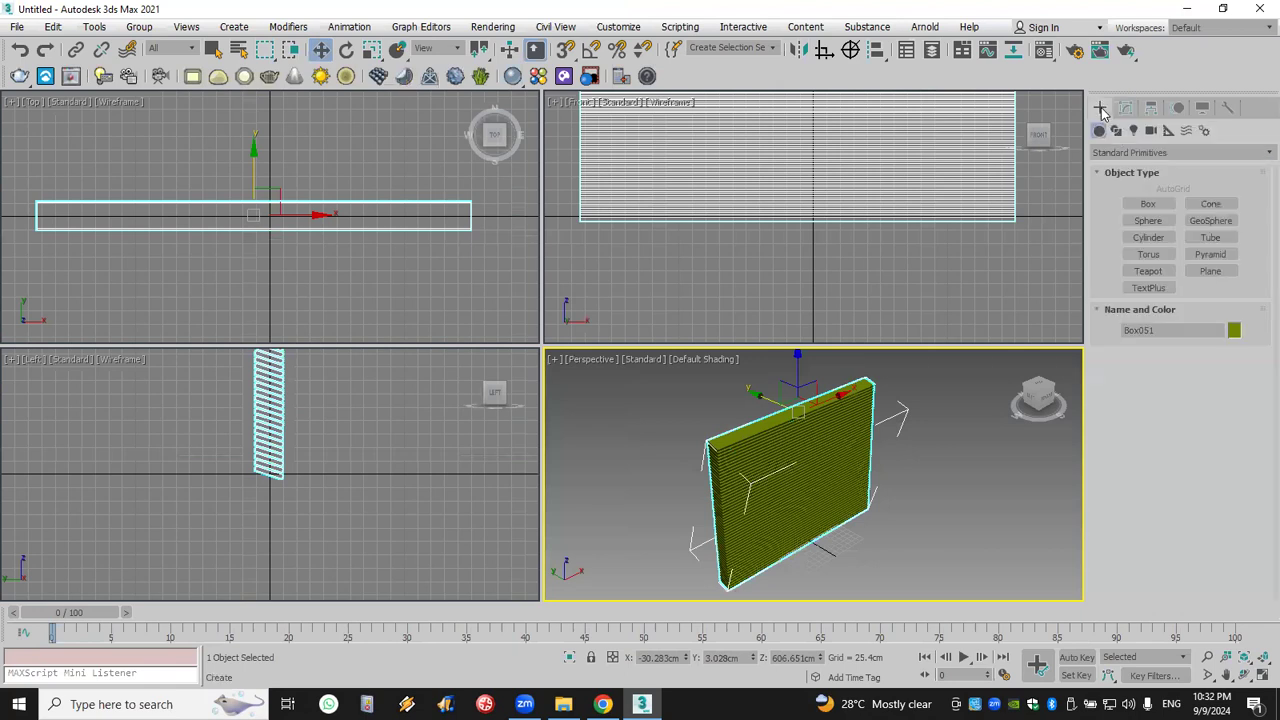
pyautogui.click(1148, 203)
pyautogui.scroll(-5, 850, 278)
pyautogui.moveTo(809, 214); pyautogui.dragTo(860, 268)
pyautogui.click(858, 248)
pyautogui.click(320, 50)
pyautogui.moveTo(278, 166); pyautogui.dragTo(271, 134)
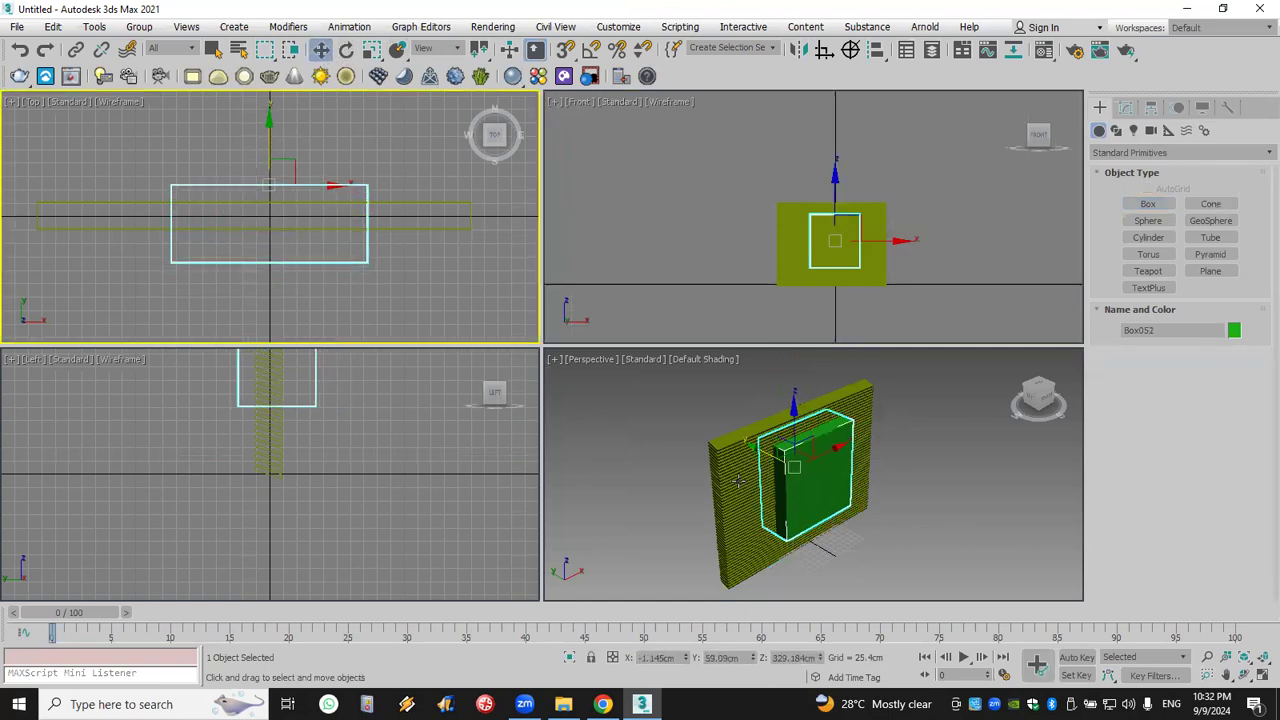
# Cut a window opening in the siding wall by subtracting the green box with ProBoolean.
pyautogui.click(715, 440)
pyautogui.click(1110, 153)
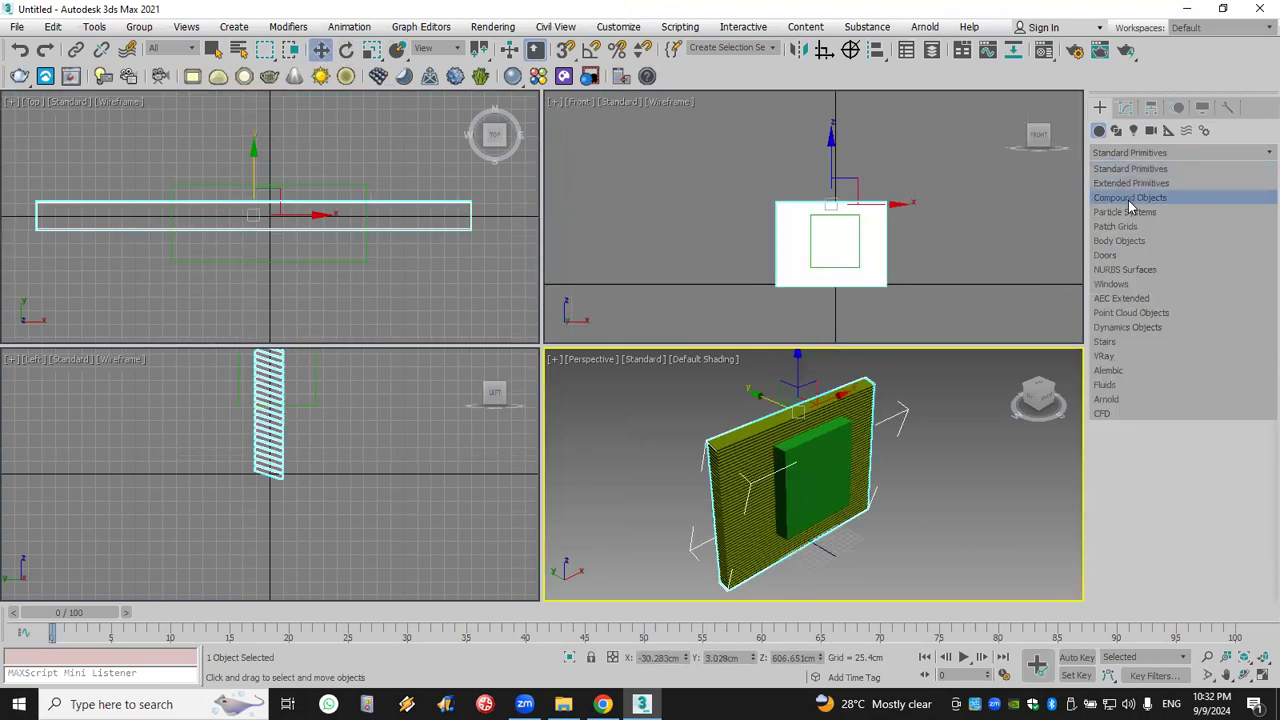
pyautogui.click(1125, 194)
pyautogui.click(1220, 271)
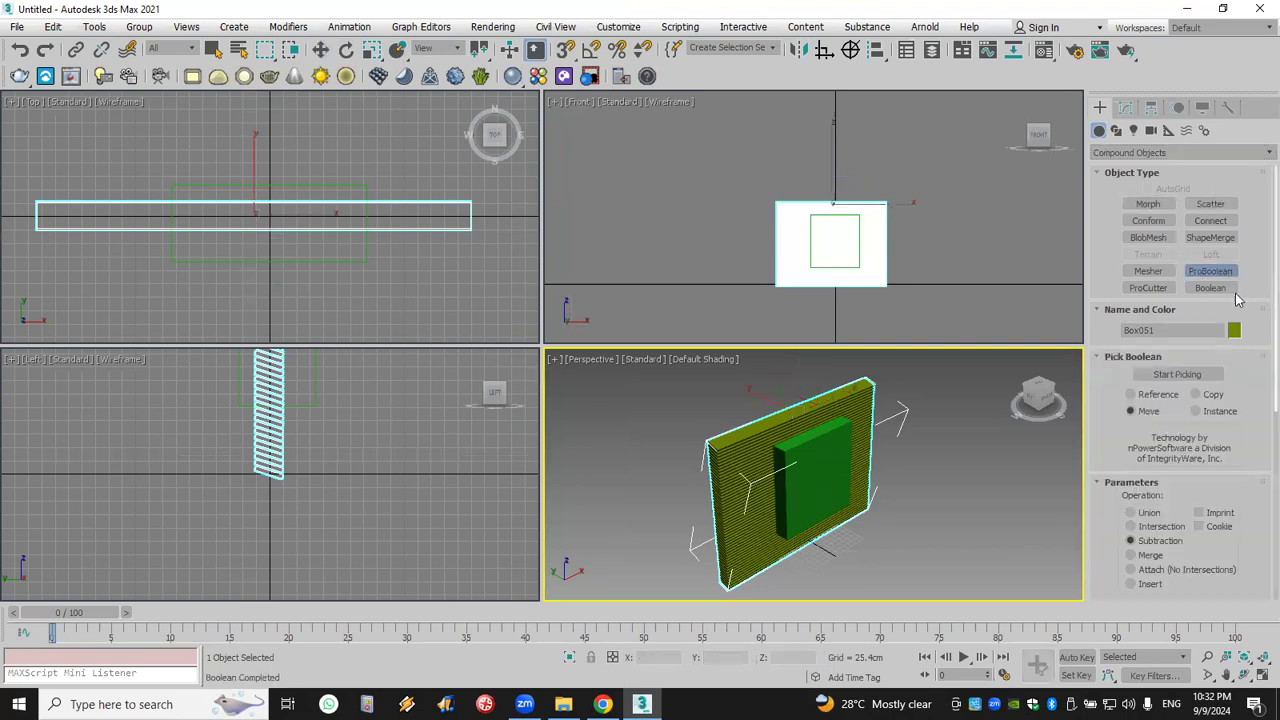
pyautogui.click(1183, 376)
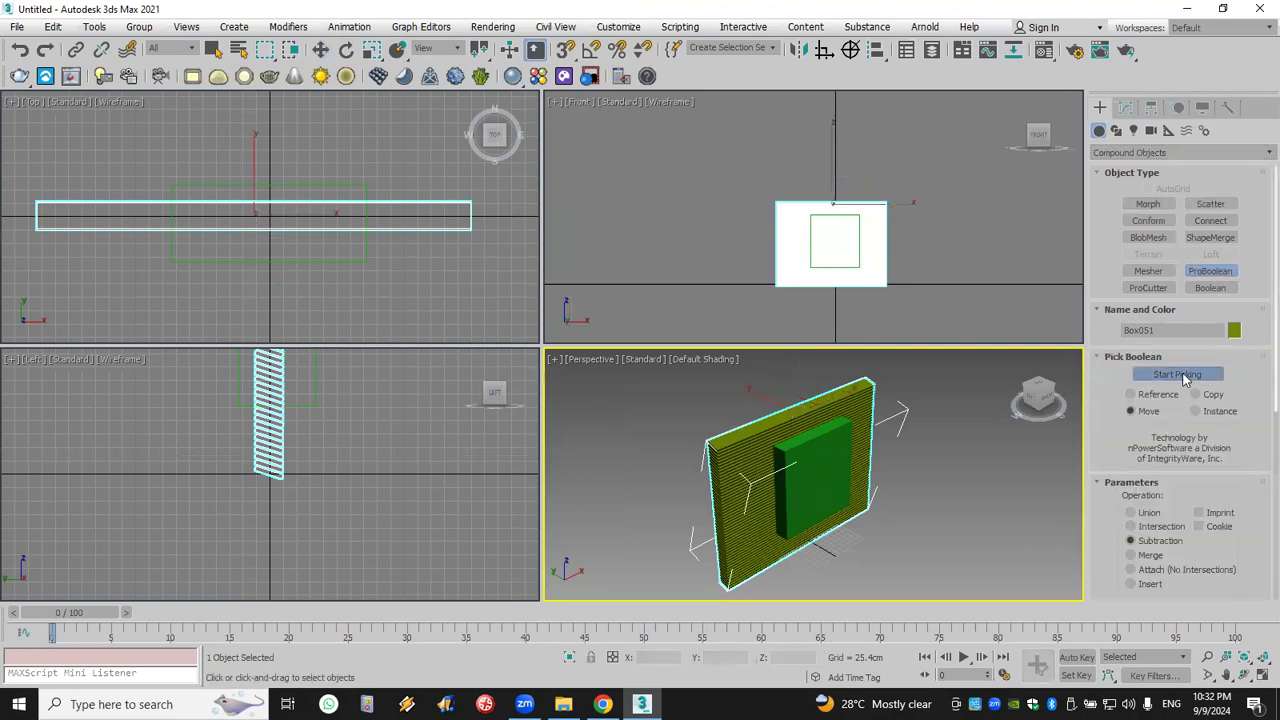
pyautogui.click(833, 474)
pyautogui.rightClick(833, 474)
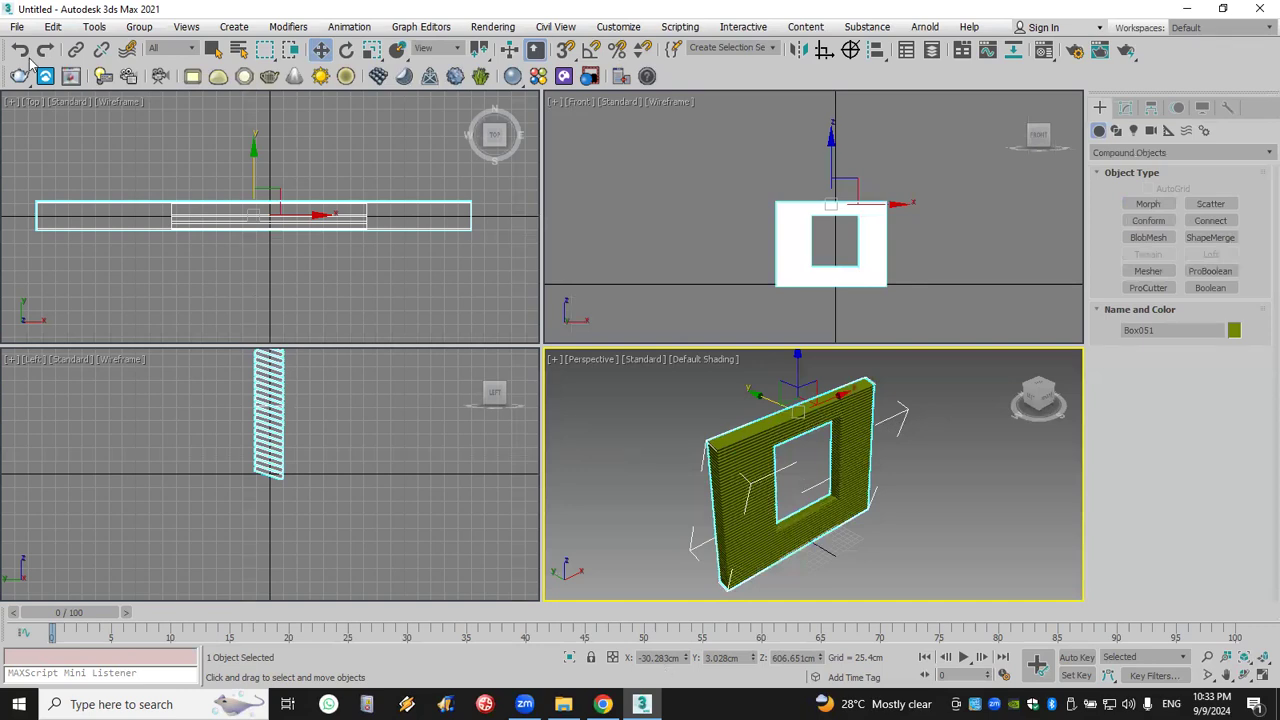
# Reopen the recent scene House1.max without saving the wall, dismiss the Scene Converter, and examine the porch railings and stairs.
pyautogui.click(17, 26)
pyautogui.moveTo(60, 106)
pyautogui.click(260, 114)
pyautogui.click(640, 376)
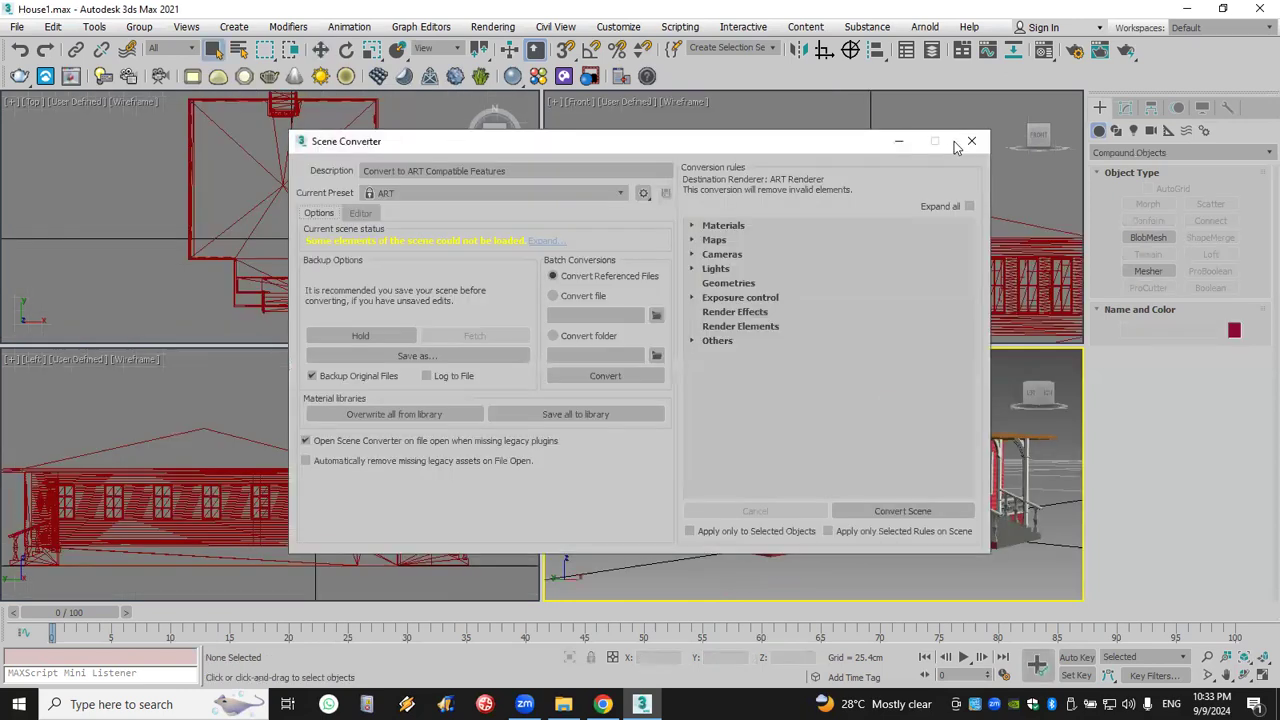
pyautogui.click(970, 142)
pyautogui.scroll(5, 1019, 544)
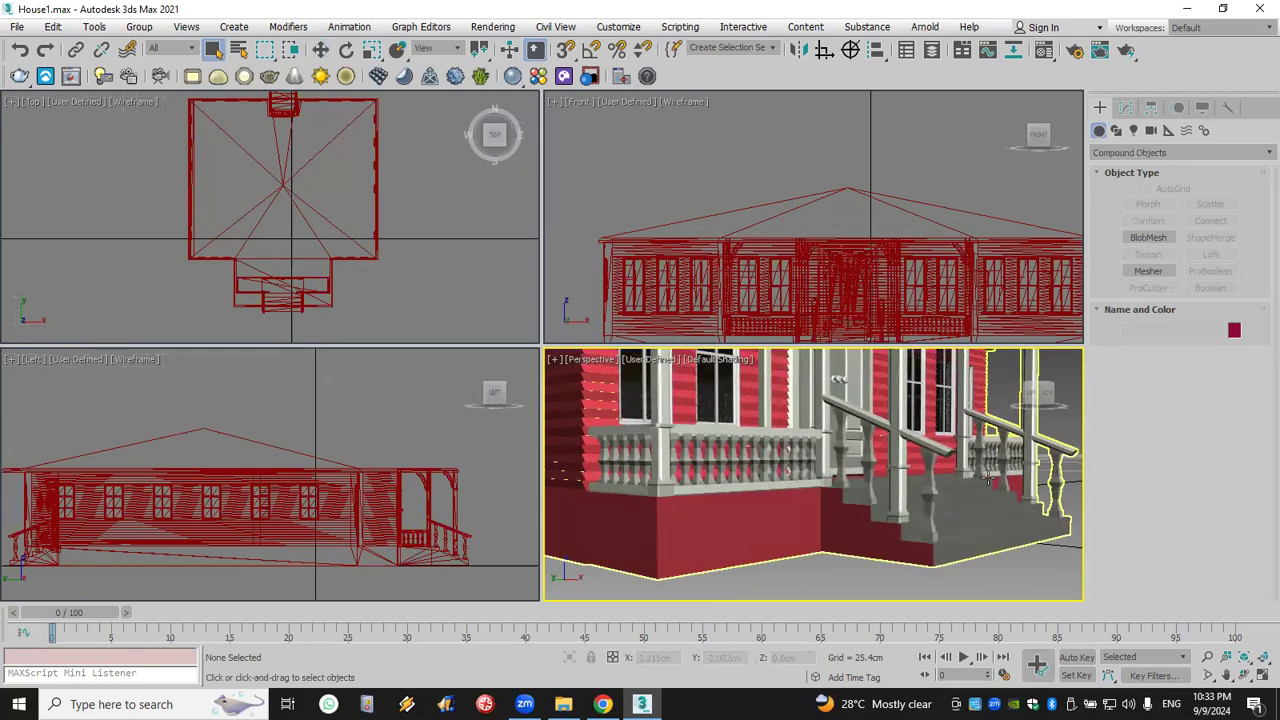
pyautogui.scroll(-1, 926, 514)
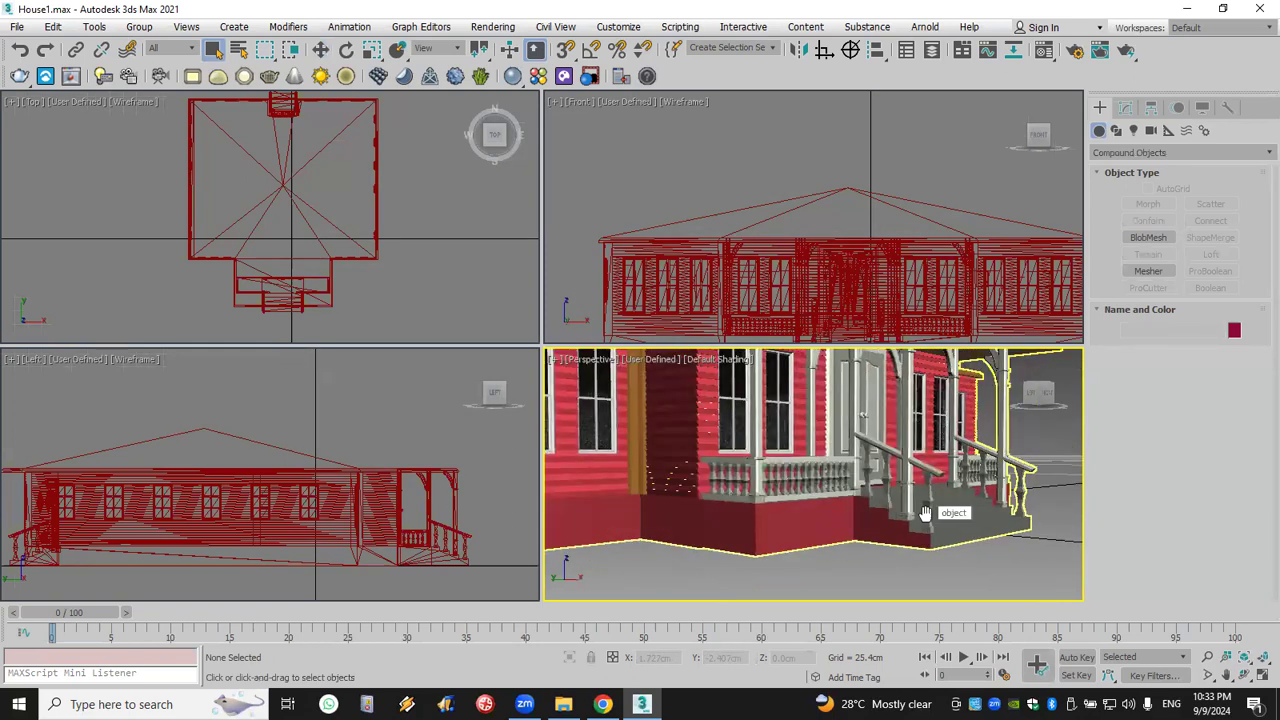
pyautogui.scroll(-1, 922, 500)
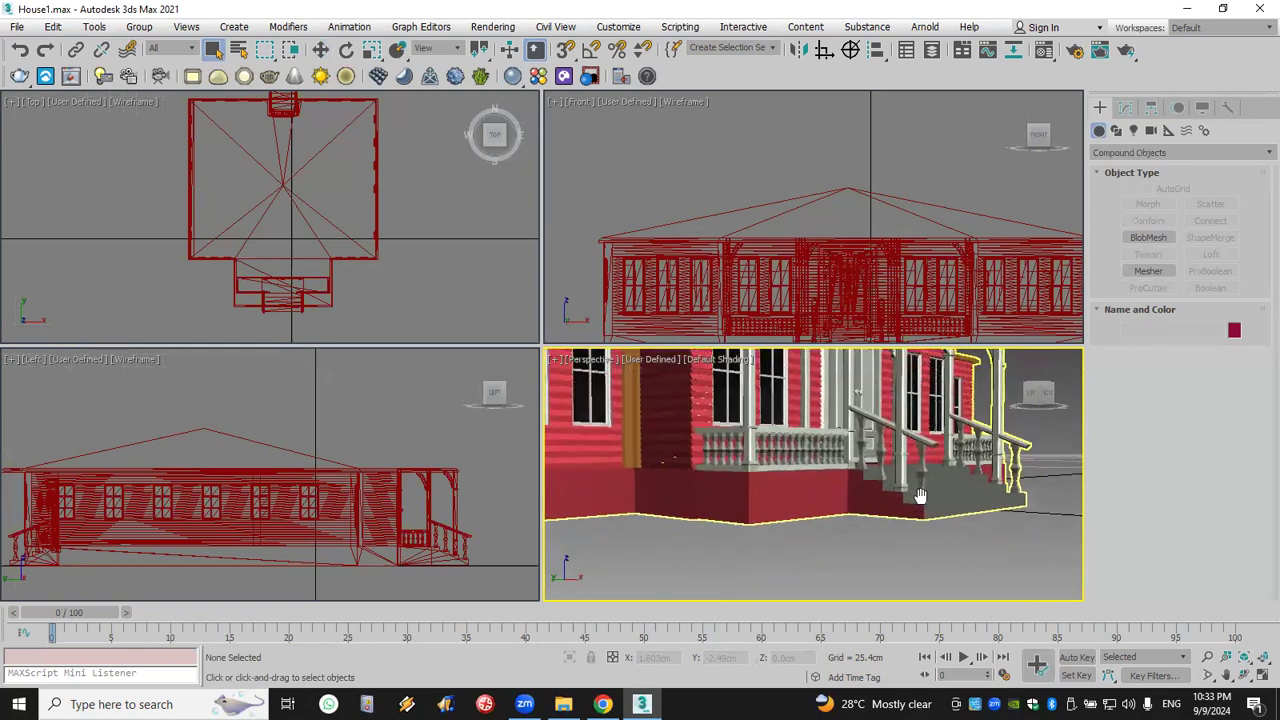
# Reset the scene to close the house model.
pyautogui.click(17, 26)
pyautogui.click(30, 68)
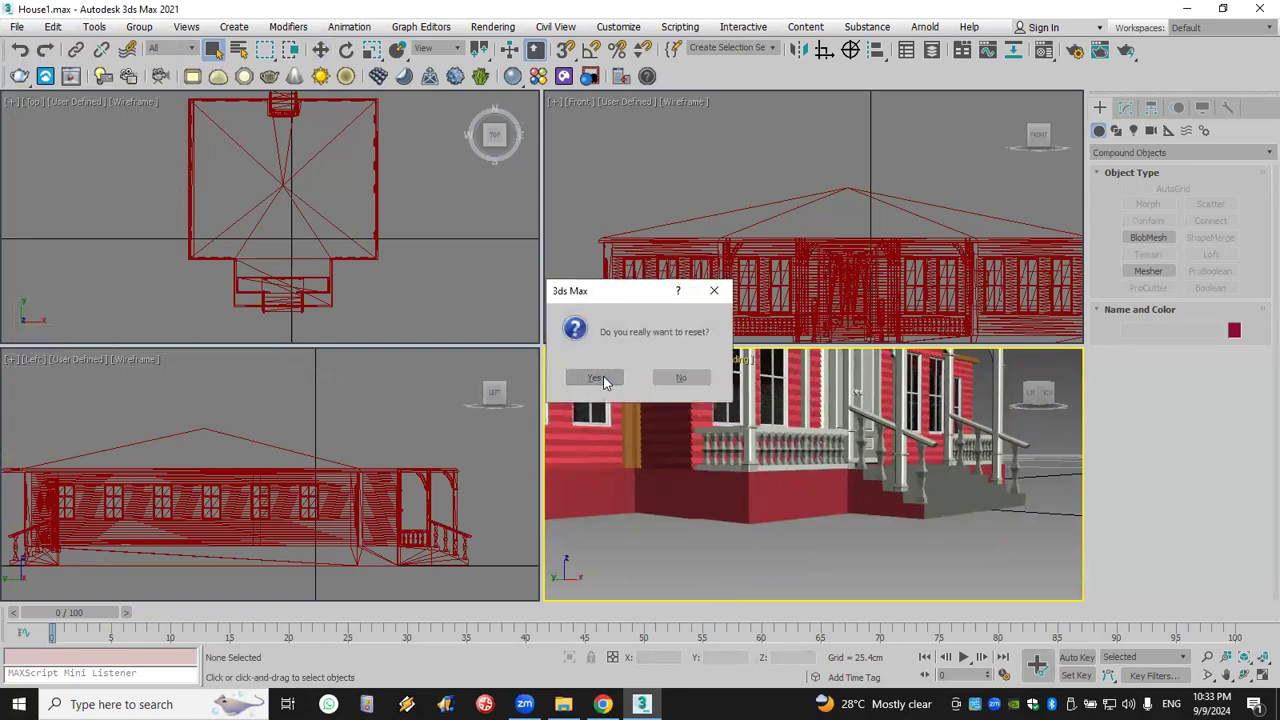
pyautogui.click(603, 377)
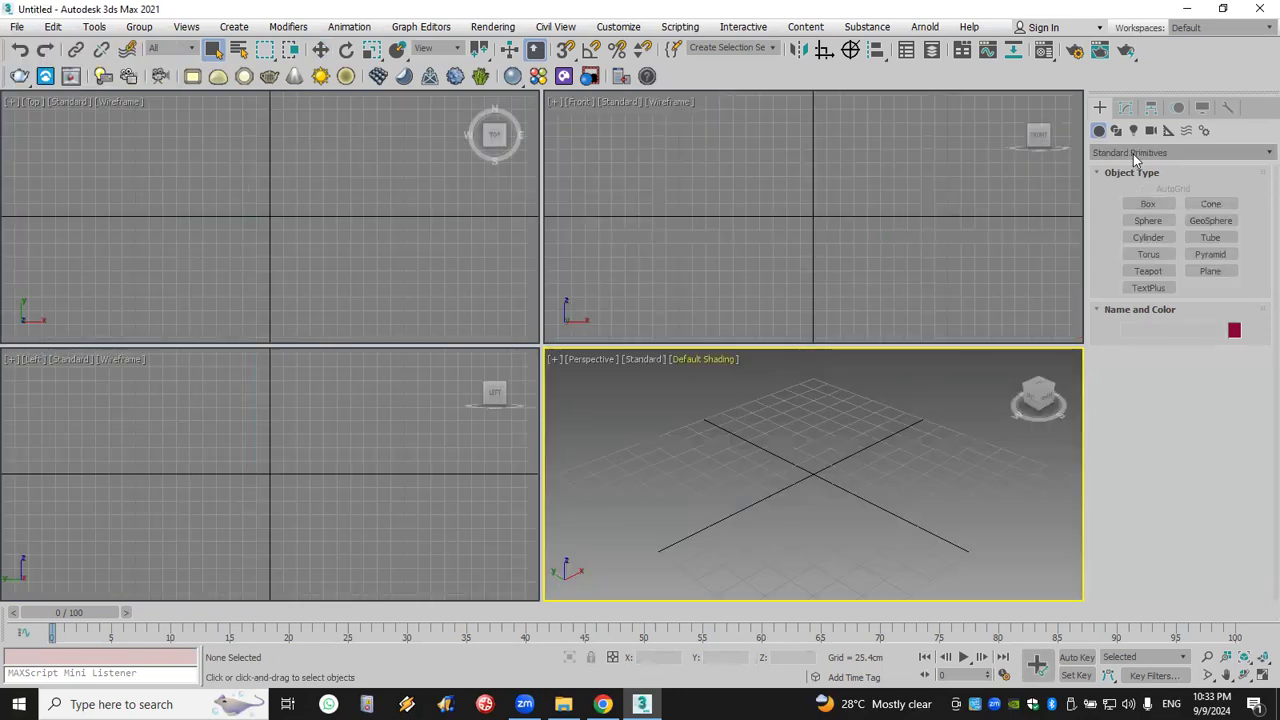
# Draw a free Hose extended primitive about 201 cm tall near the origin in the Perspective view and show its hose parameters.
pyautogui.click(1133, 154)
pyautogui.click(1139, 178)
pyautogui.click(1211, 288)
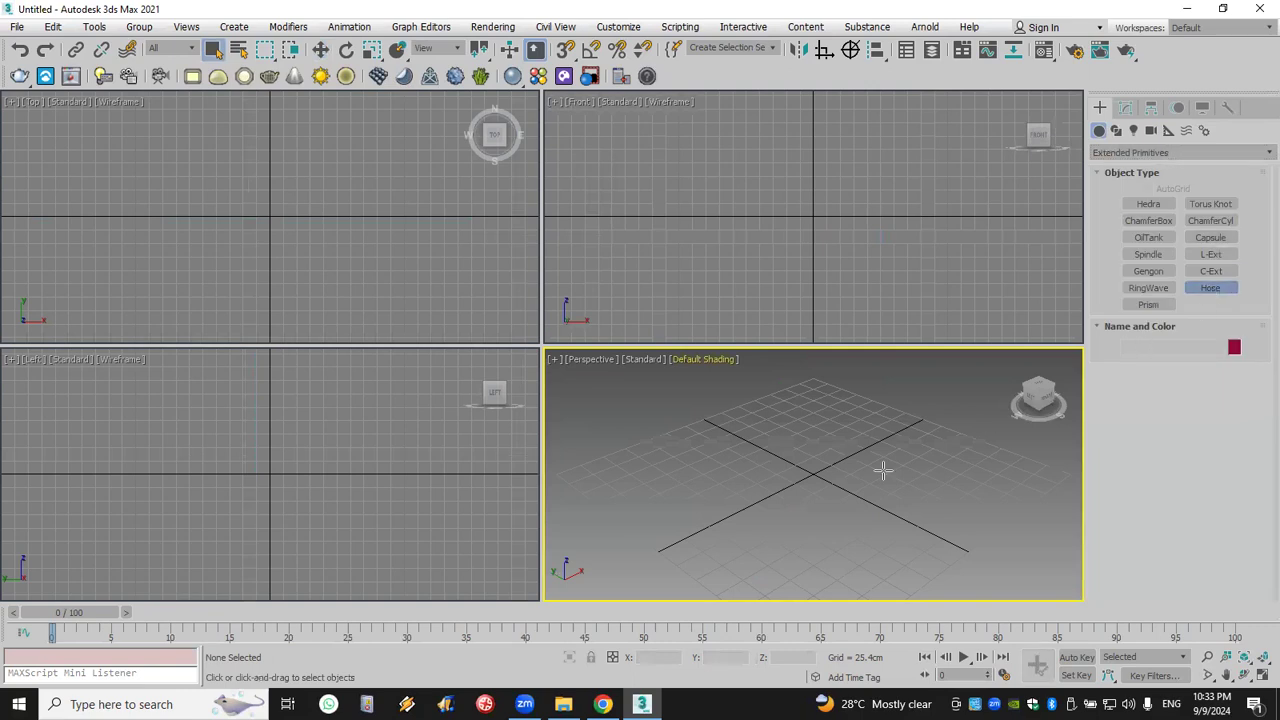
pyautogui.moveTo(820, 497); pyautogui.dragTo(858, 500)
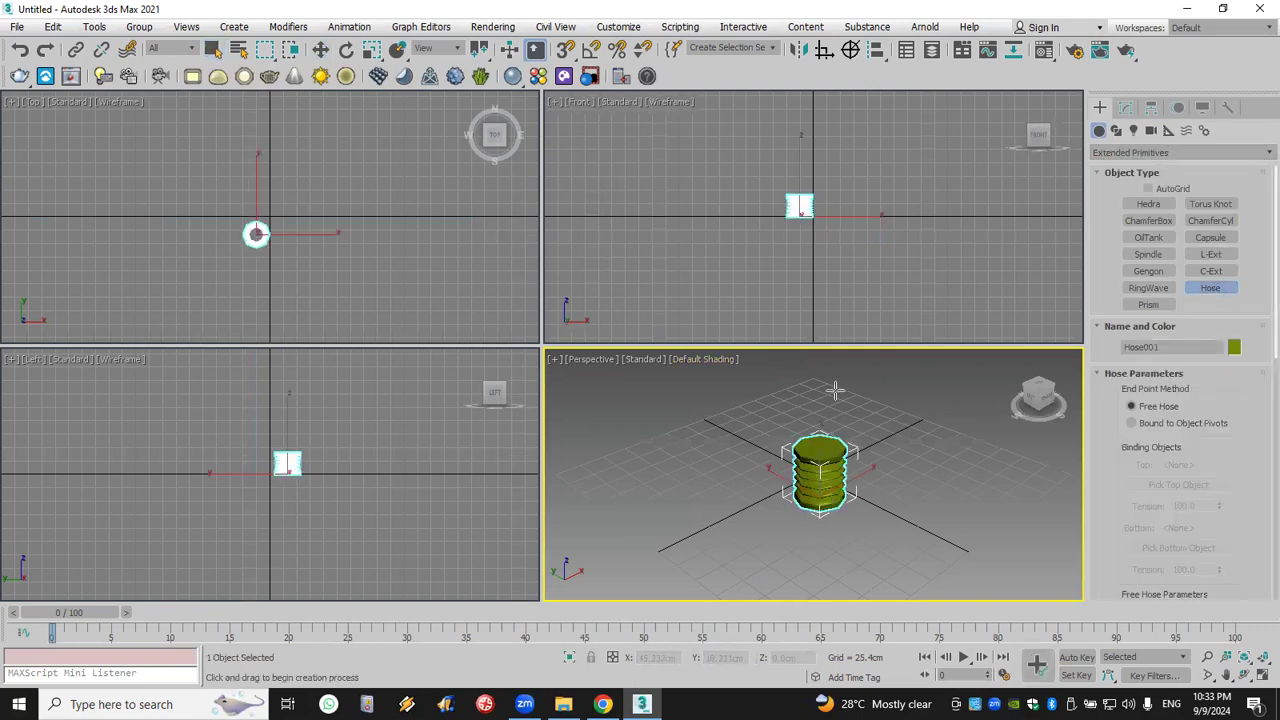
pyautogui.click(846, 279)
pyautogui.moveTo(1122, 468); pyautogui.dragTo(1141, 301)
# Discard the hose by resetting the scene without saving.
pyautogui.click(15, 28)
pyautogui.click(35, 72)
pyautogui.click(637, 377)
pyautogui.click(581, 375)
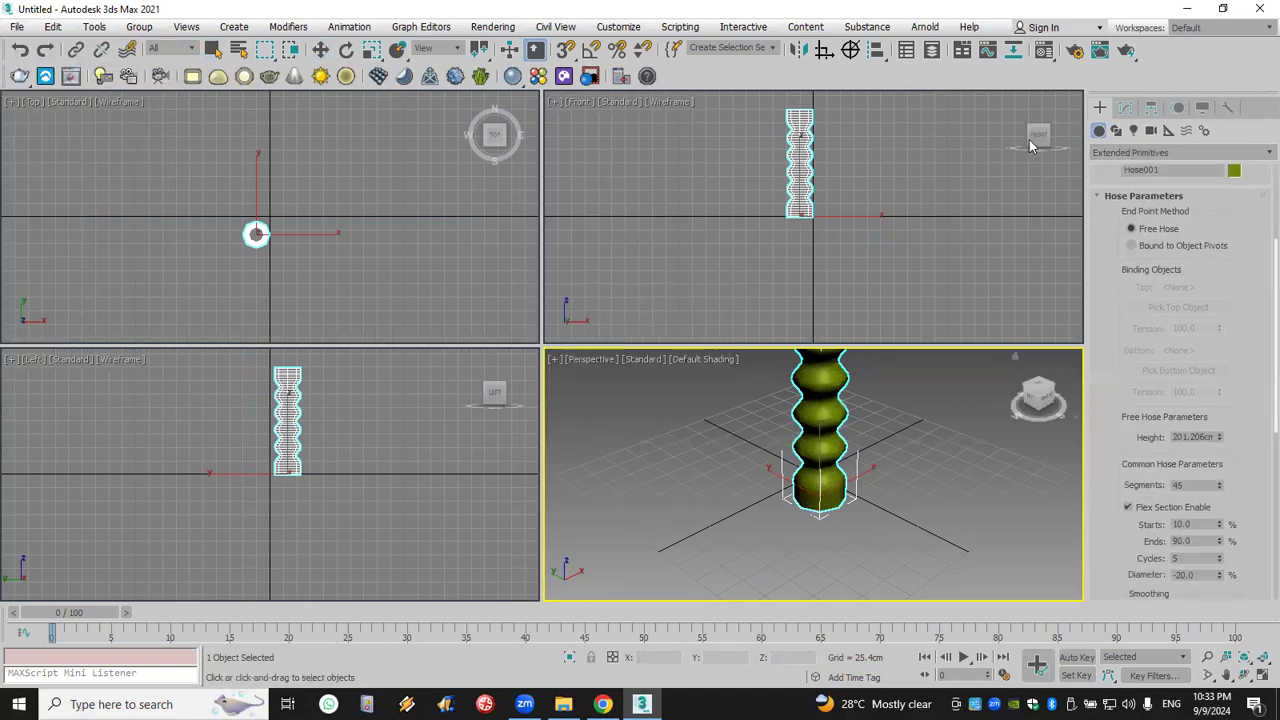
# Draw a standard cylinder about 22 cm in radius and 238 cm tall near the Perspective origin, with 29 height segments.
pyautogui.click(1148, 237)
pyautogui.moveTo(822, 479); pyautogui.dragTo(828, 484)
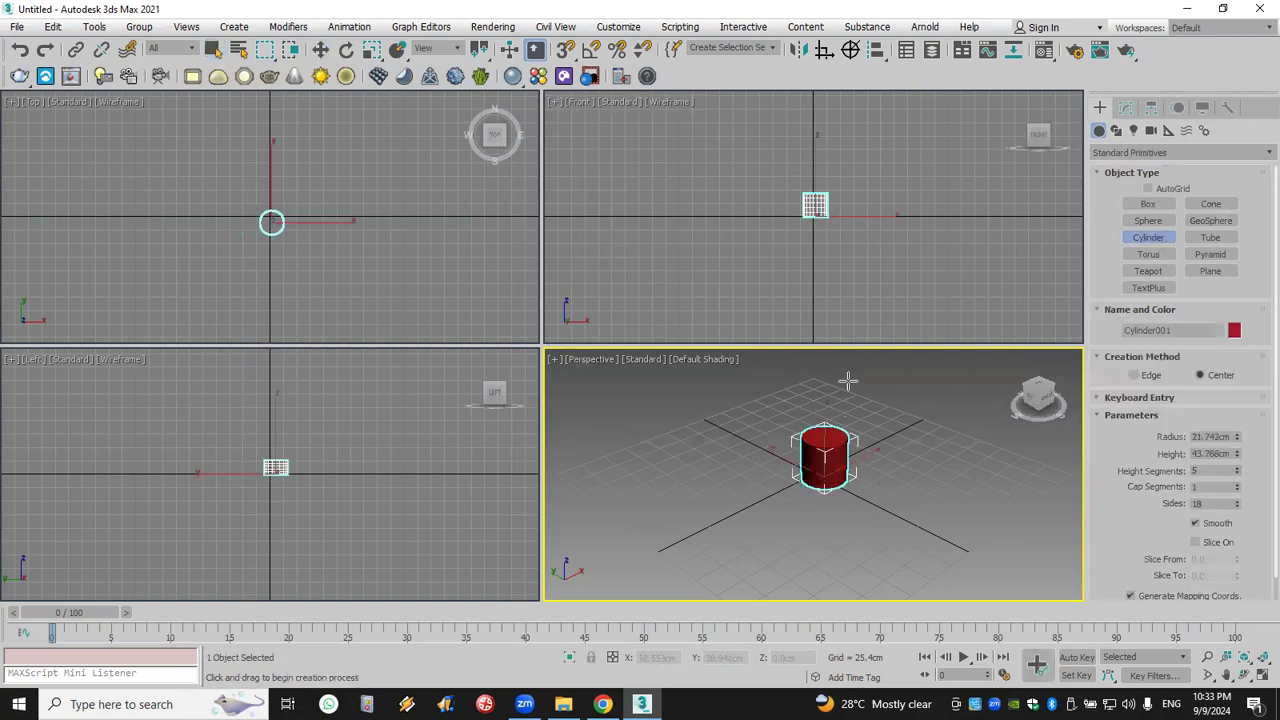
pyautogui.click(842, 230)
pyautogui.moveTo(1130, 447); pyautogui.dragTo(1141, 357)
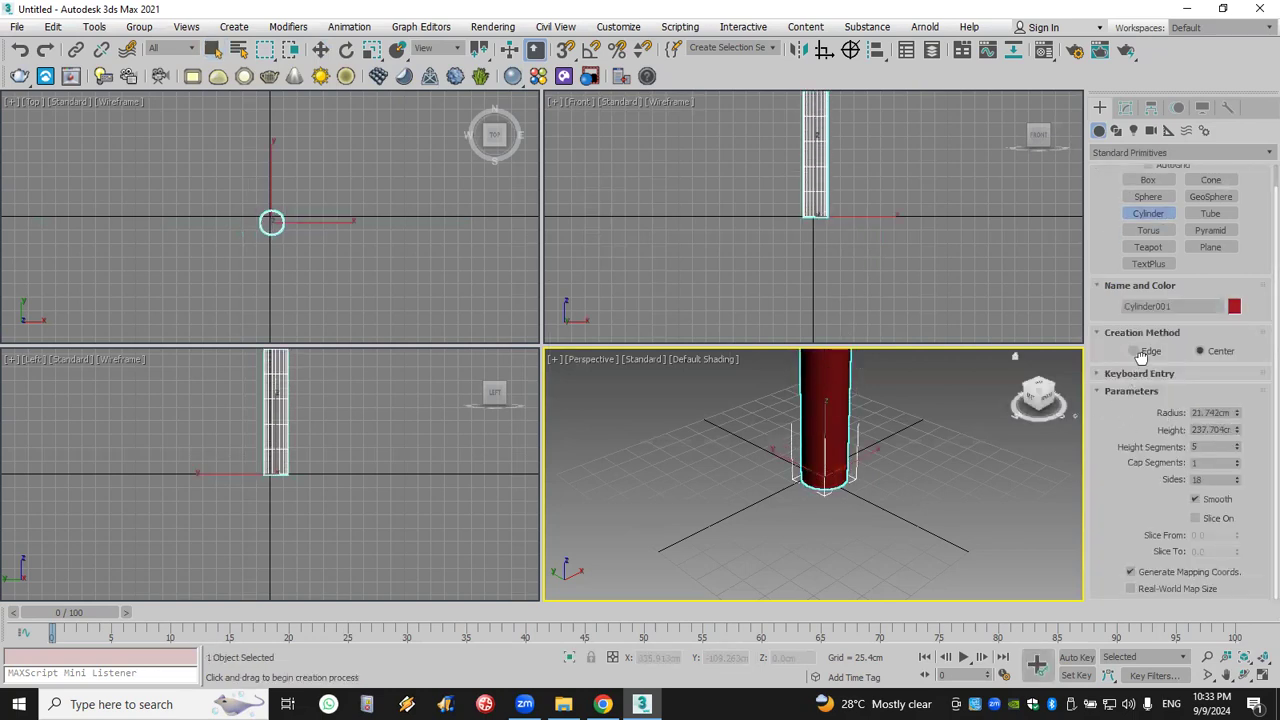
pyautogui.moveTo(1238, 449); pyautogui.dragTo(1238, 405)
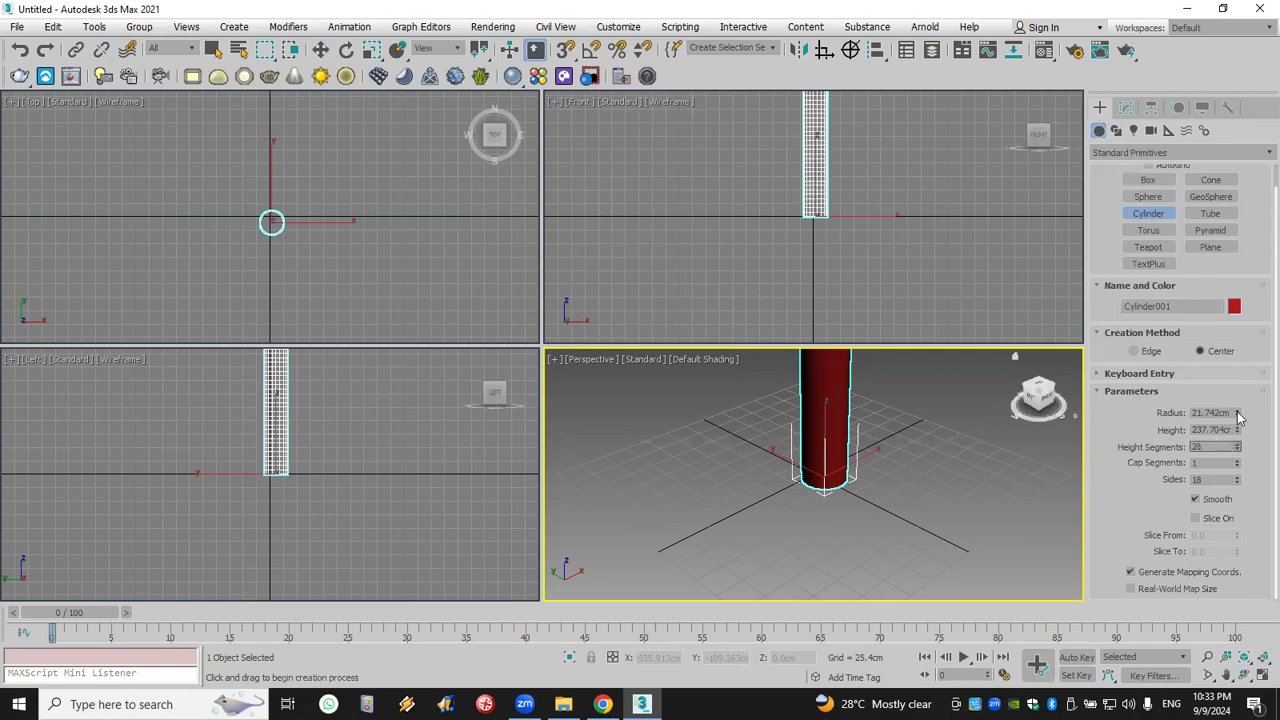
# Add an Edit Mesh modifier to the cylinder and activate its vertex level, framing the whole cylinder in the Front view.
pyautogui.click(1125, 108)
pyautogui.click(1146, 155)
pyautogui.press('e')
pyautogui.click(1144, 172)
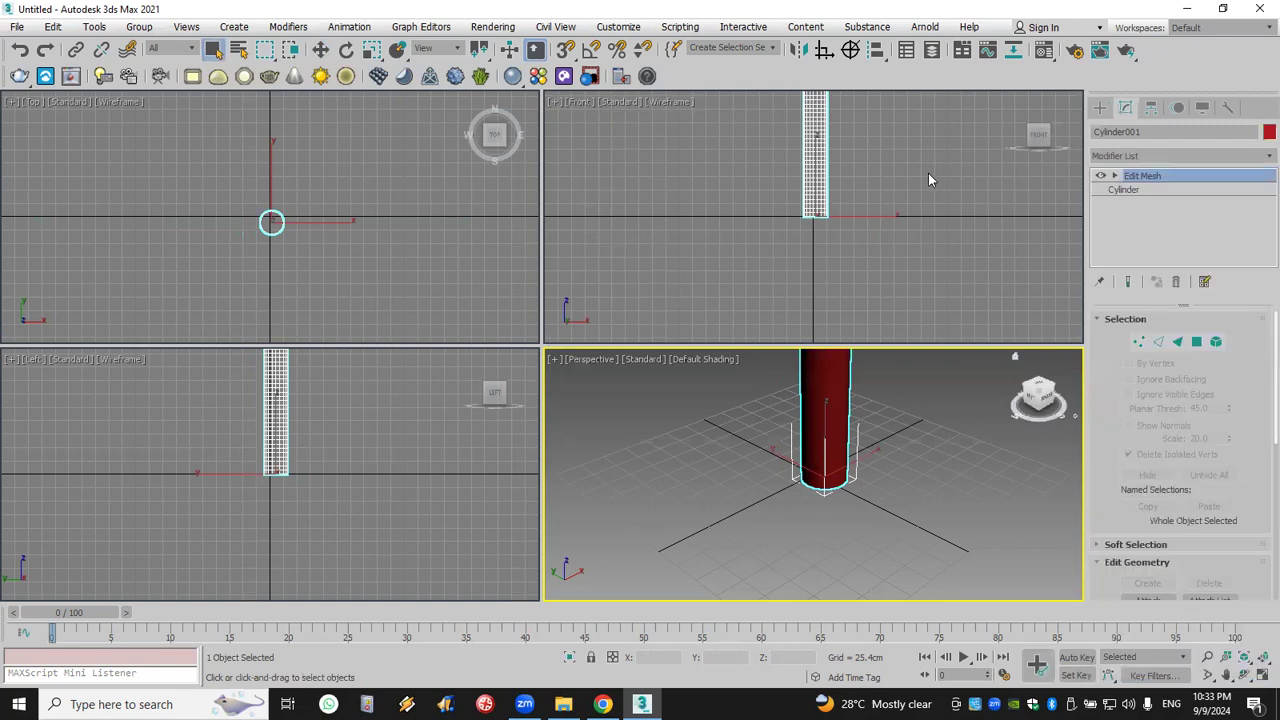
pyautogui.moveTo(868, 149); pyautogui.dragTo(867, 223, button='middle')
pyautogui.scroll(3, 864, 224)
pyautogui.click(1115, 176)
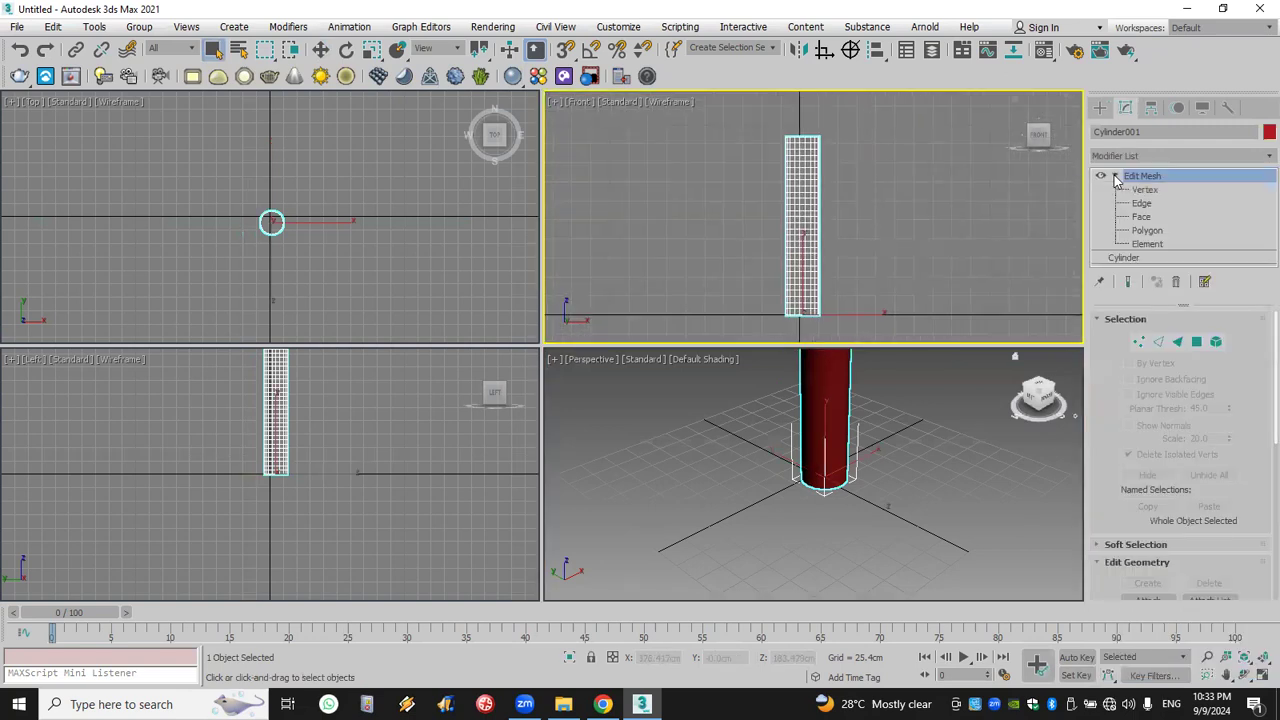
pyautogui.click(1146, 192)
# Scale bands of vertices along the cylinder in the Front view, narrowing above and below a wider middle to shape a turned post.
pyautogui.moveTo(848, 157); pyautogui.dragTo(723, 195)
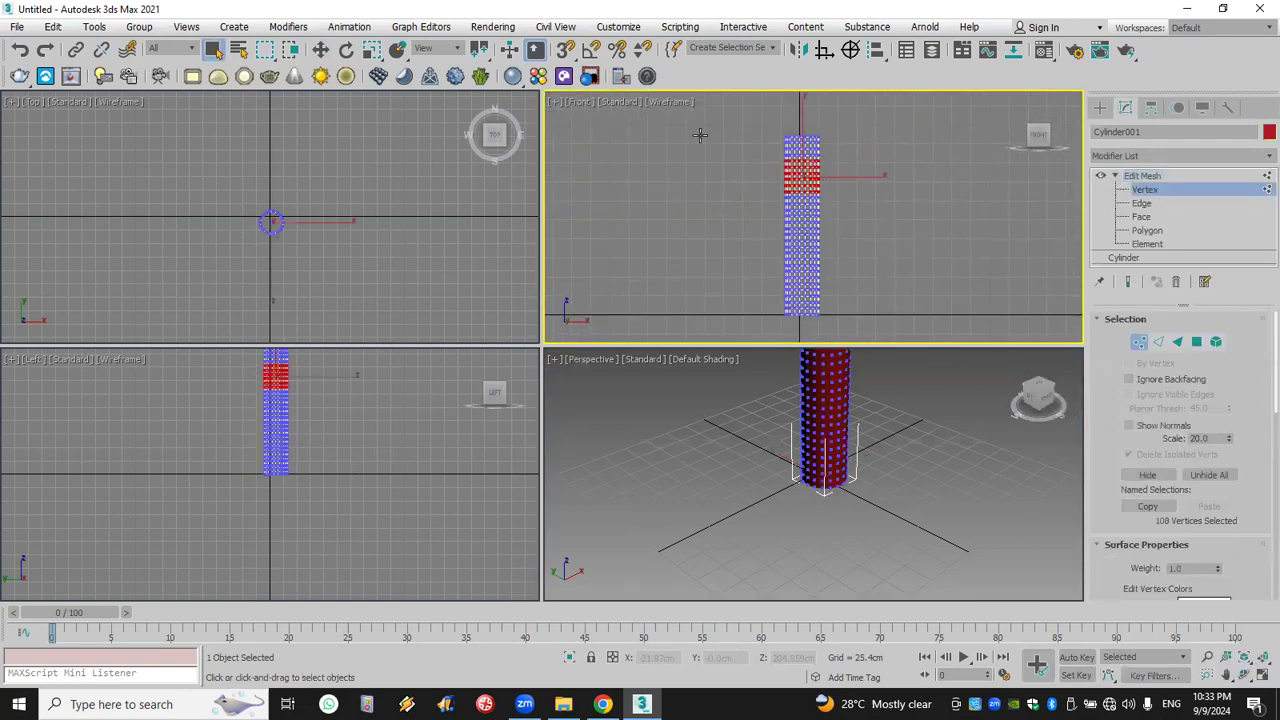
pyautogui.click(371, 50)
pyautogui.moveTo(806, 170); pyautogui.dragTo(730, 252)
pyautogui.moveTo(806, 217); pyautogui.dragTo(707, 282)
pyautogui.moveTo(799, 268); pyautogui.dragTo(813, 309)
# Leave vertex editing, deselect the post, and examine its turned profile in the Perspective view.
pyautogui.click(869, 372)
pyautogui.scroll(-4, 850, 418)
pyautogui.moveTo(849, 419); pyautogui.dragTo(840, 471, button='middle')
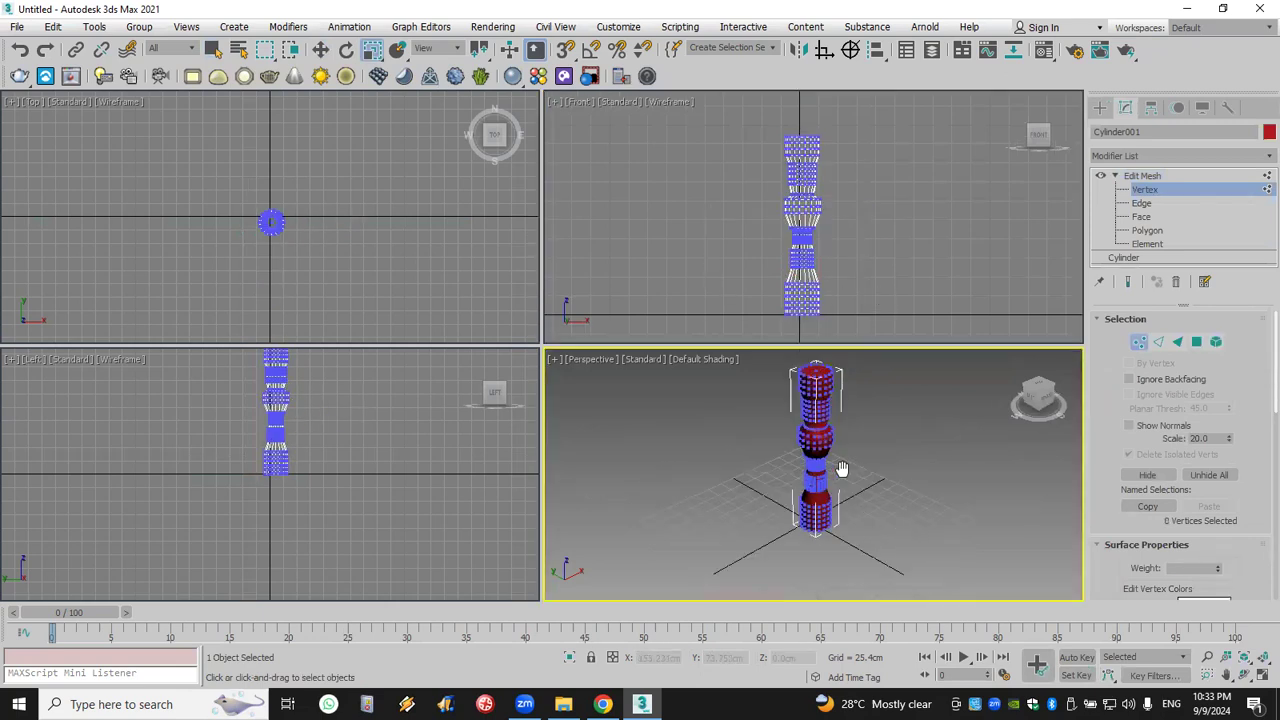
pyautogui.scroll(4, 840, 471)
pyautogui.click(1100, 109)
pyautogui.click(930, 391)
pyautogui.moveTo(899, 430); pyautogui.dragTo(879, 462, button='middle')
pyautogui.scroll(-2, 874, 457)
pyautogui.scroll(2, 874, 457)
pyautogui.scroll(-2, 874, 457)
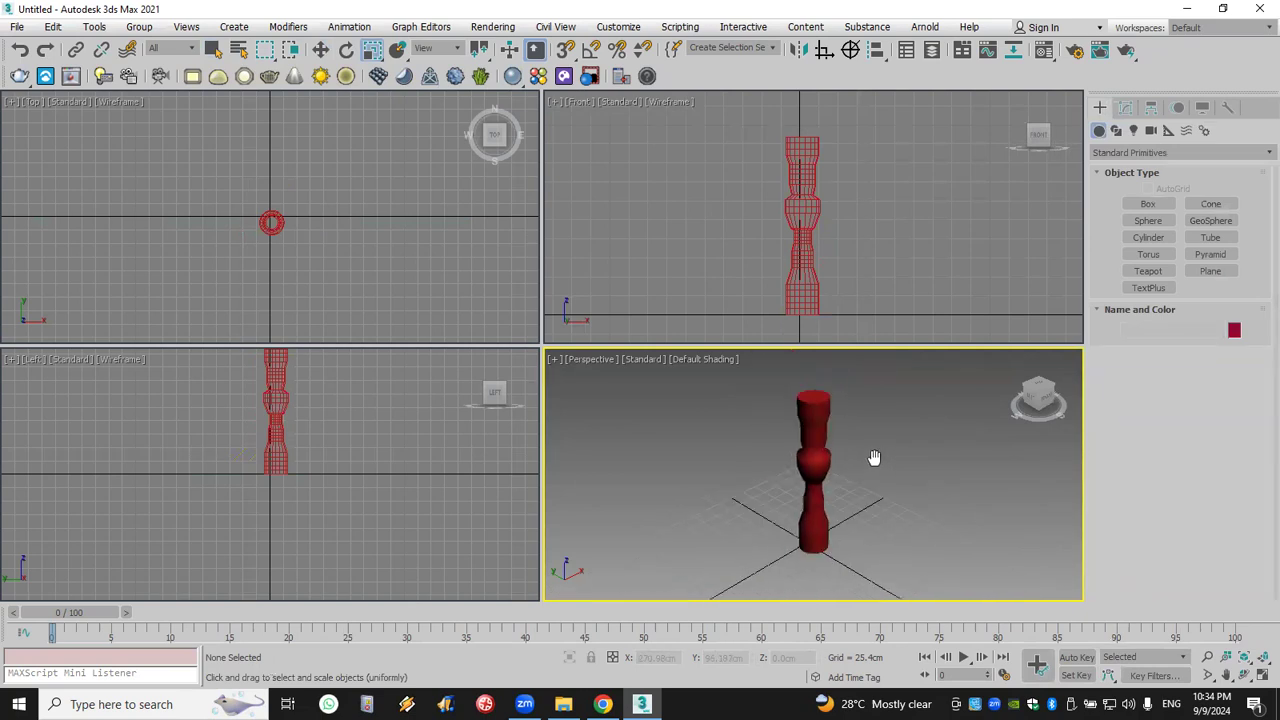
# Turn off Smooth in the post's base Cylinder parameters, and deselect the post to check its faceted surface.
pyautogui.click(819, 467)
pyautogui.click(1125, 107)
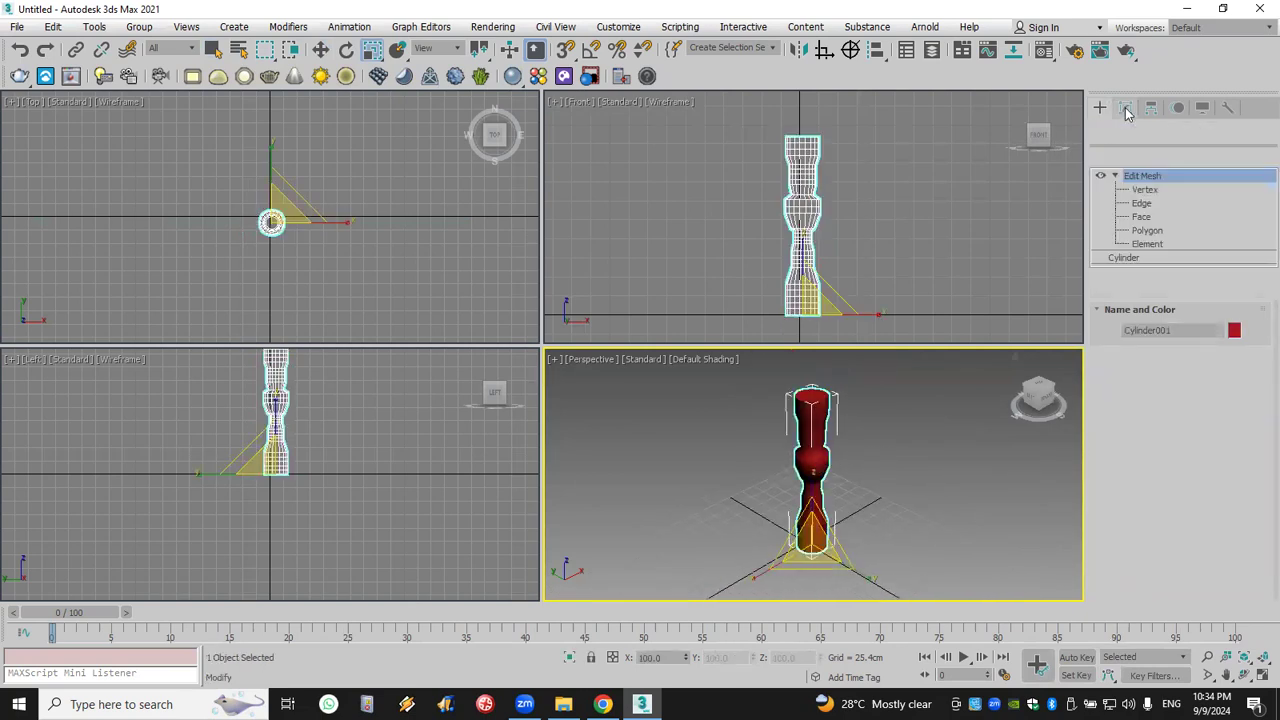
pyautogui.click(1160, 257)
pyautogui.click(707, 397)
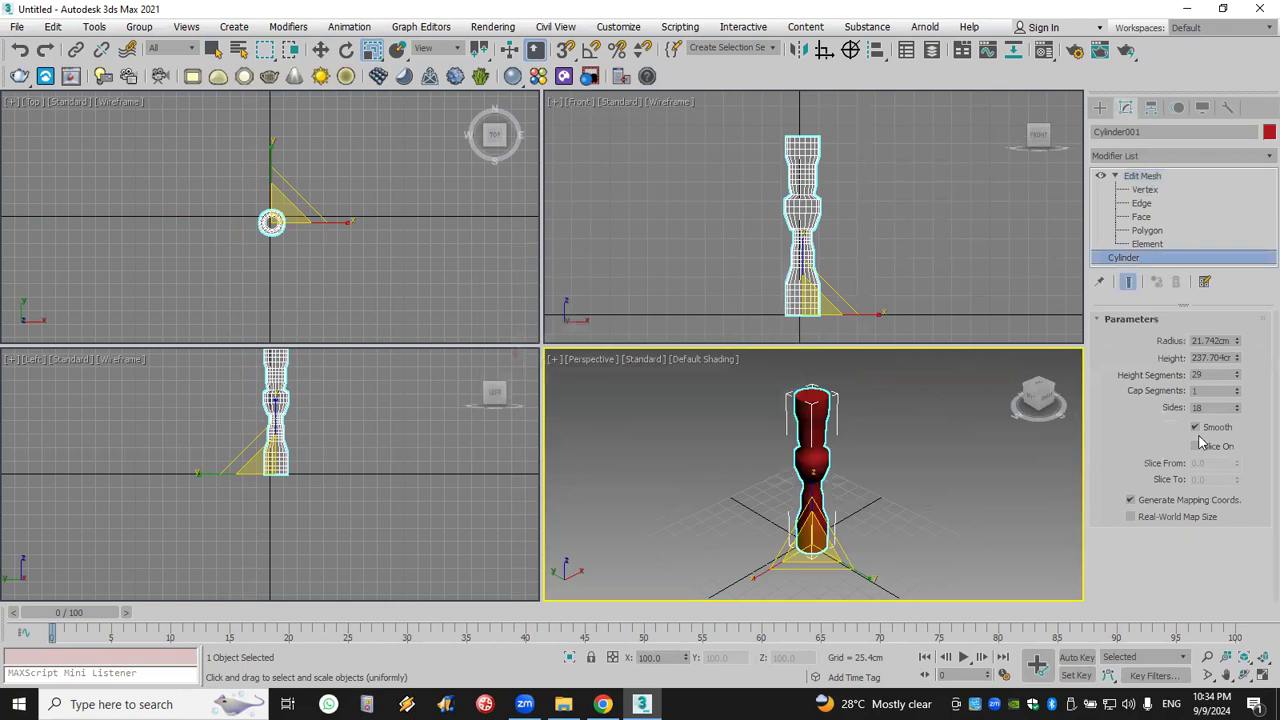
pyautogui.click(1215, 428)
pyautogui.scroll(2, 820, 457)
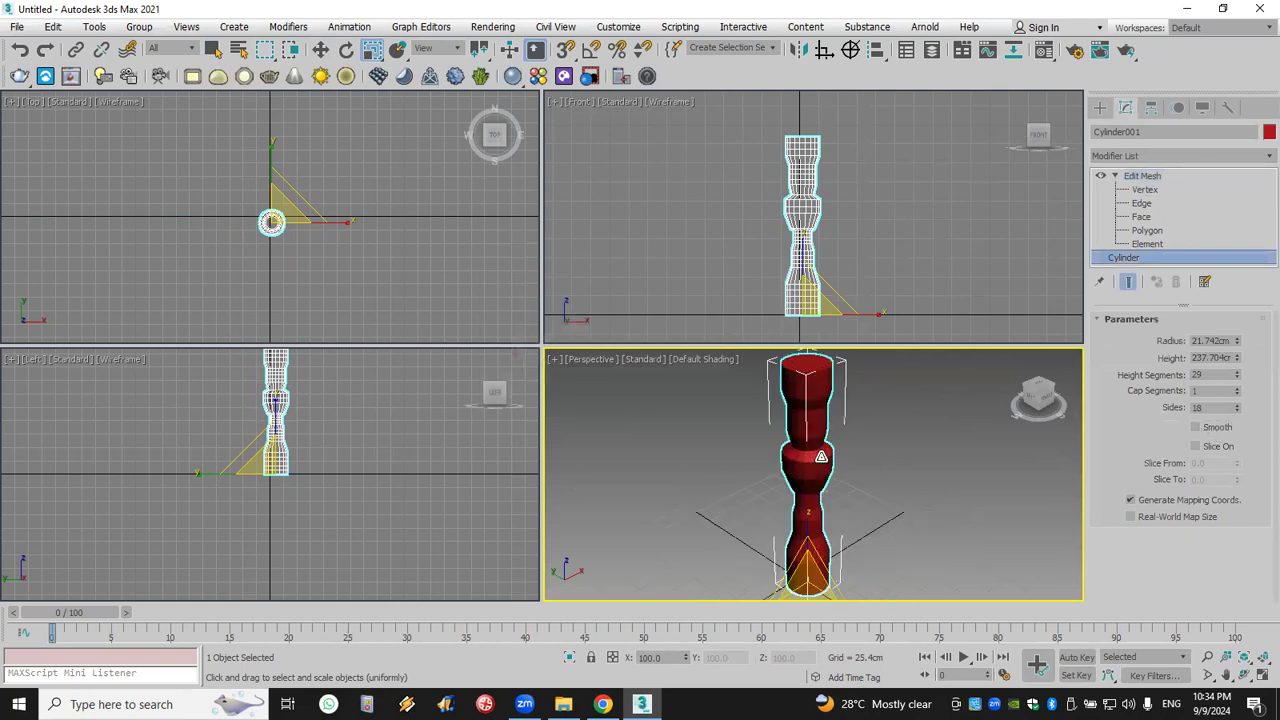
pyautogui.click(1100, 107)
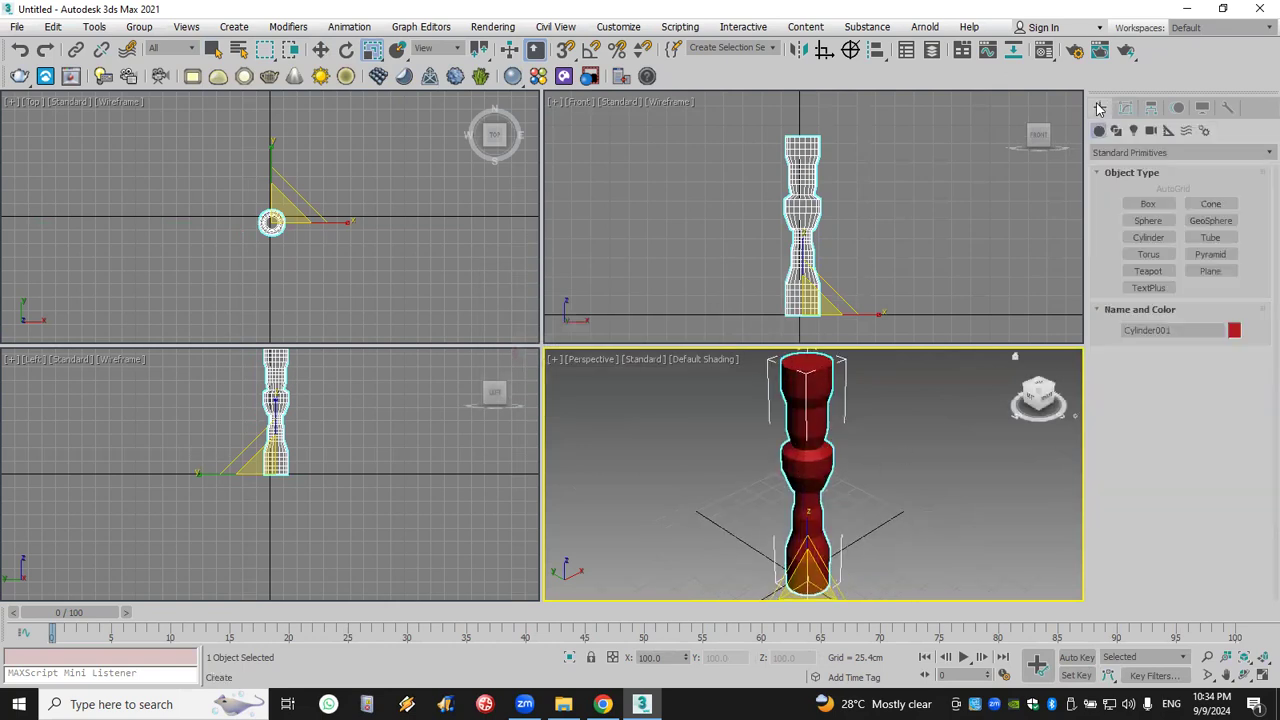
pyautogui.click(861, 455)
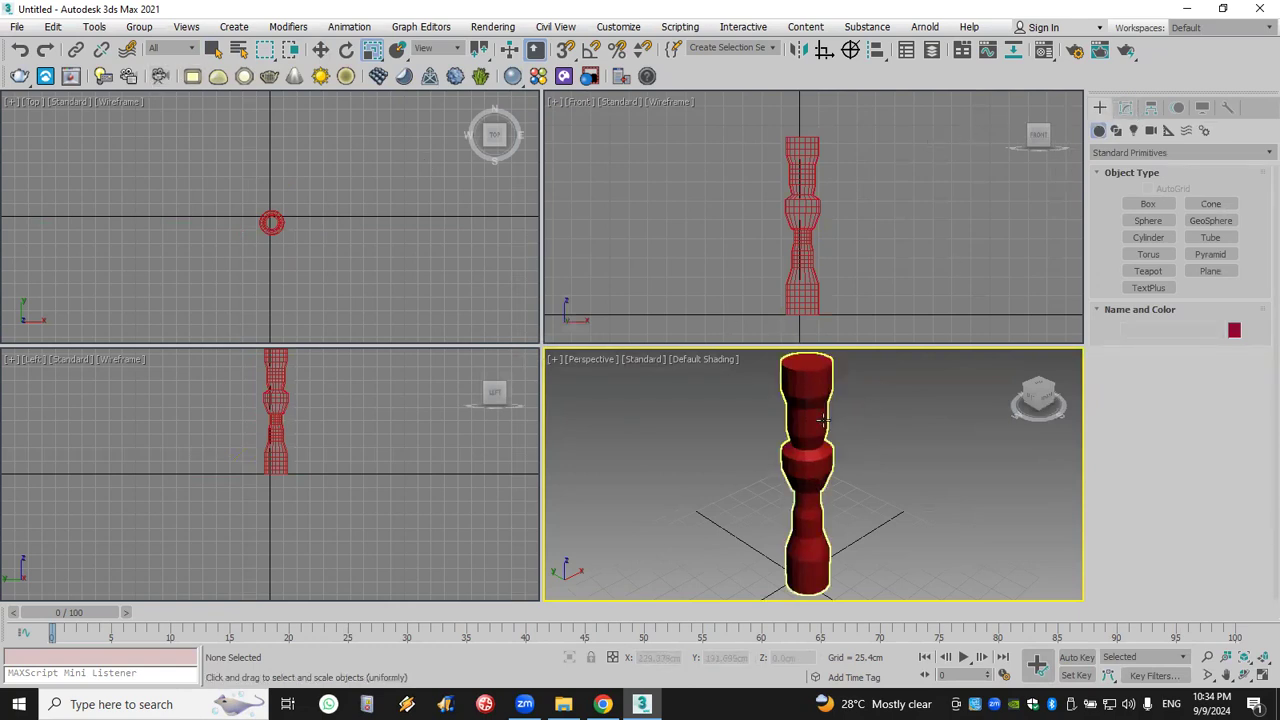
# Remove the Edit Mesh modifier from the post and raise the cylinder's height segments to 56.
pyautogui.click(1125, 107)
pyautogui.click(800, 229)
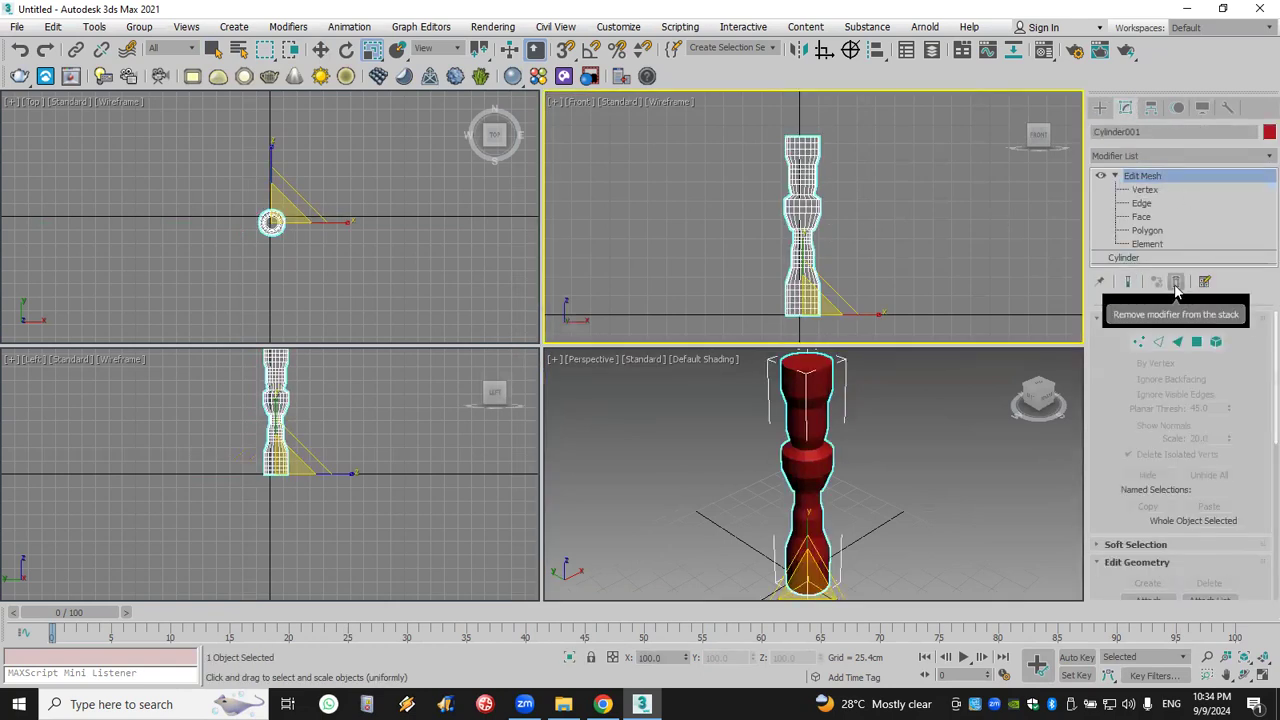
pyautogui.click(1176, 284)
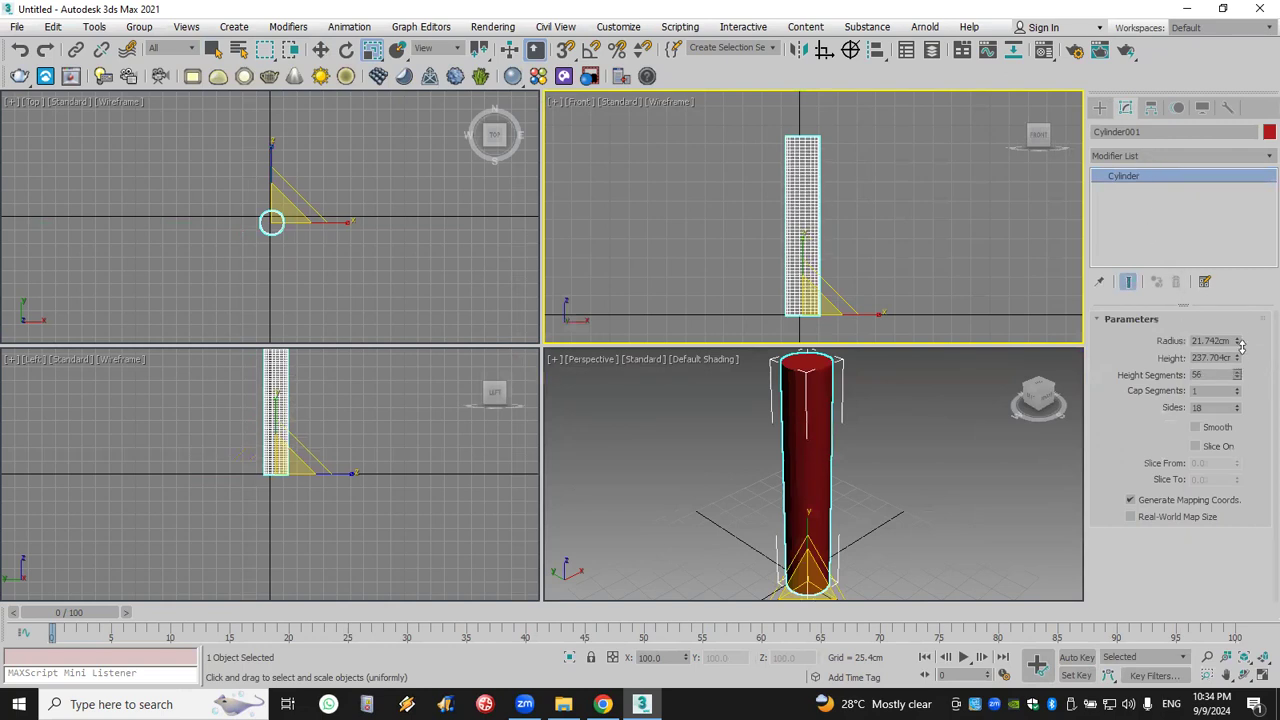
# Add a new Edit Mesh modifier to the cylinder and select a band of vertices in its upper half in the Front view.
pyautogui.click(1140, 157)
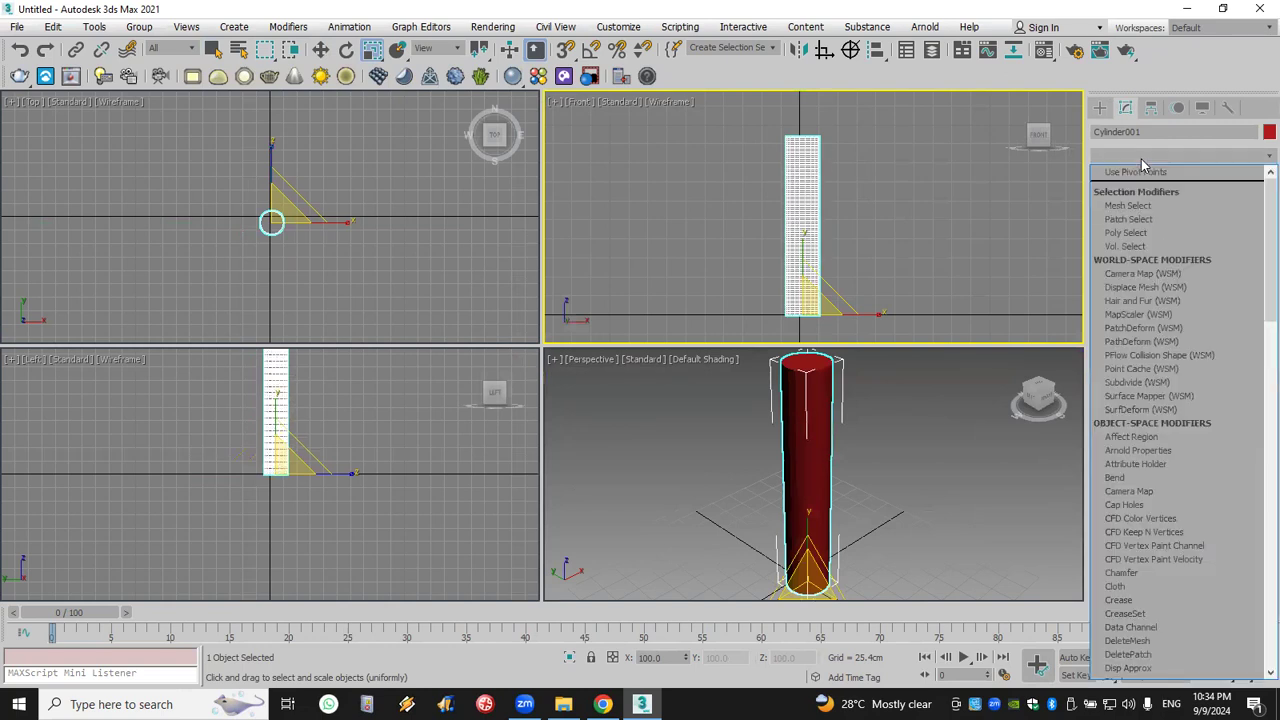
pyautogui.press('e')
pyautogui.click(1143, 174)
pyautogui.click(1115, 175)
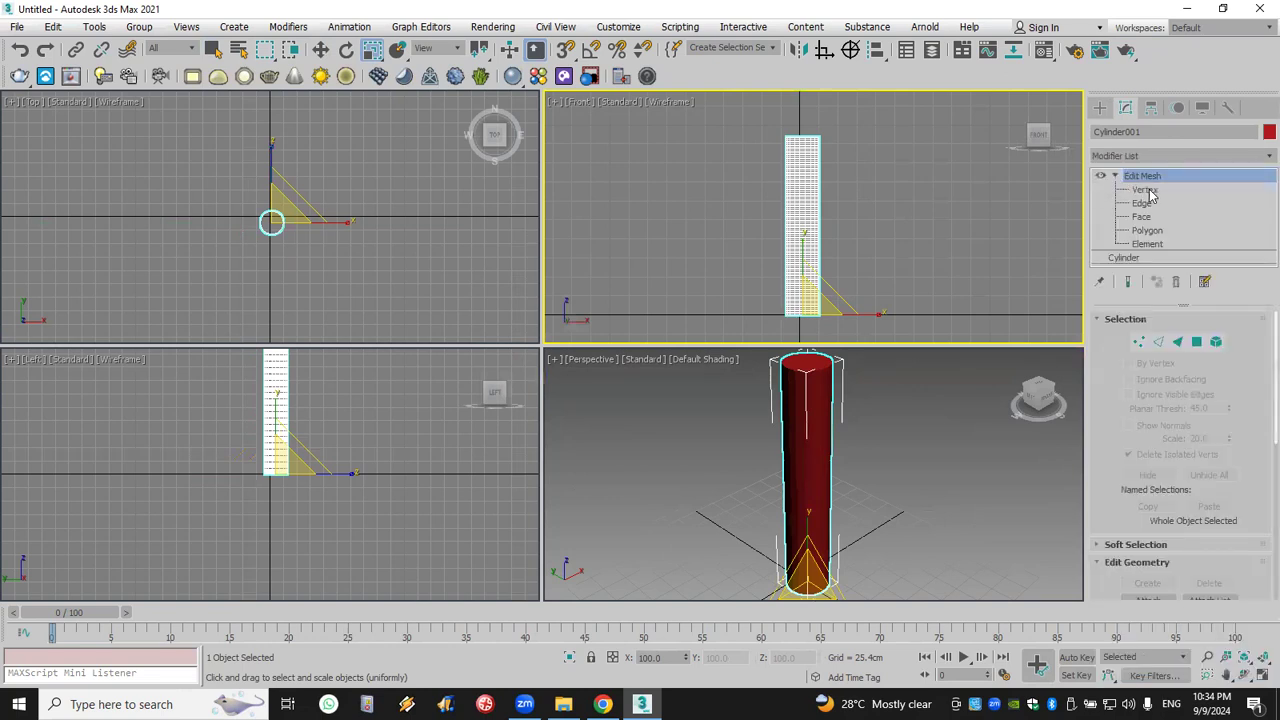
pyautogui.click(1146, 190)
pyautogui.moveTo(768, 230); pyautogui.dragTo(767, 231)
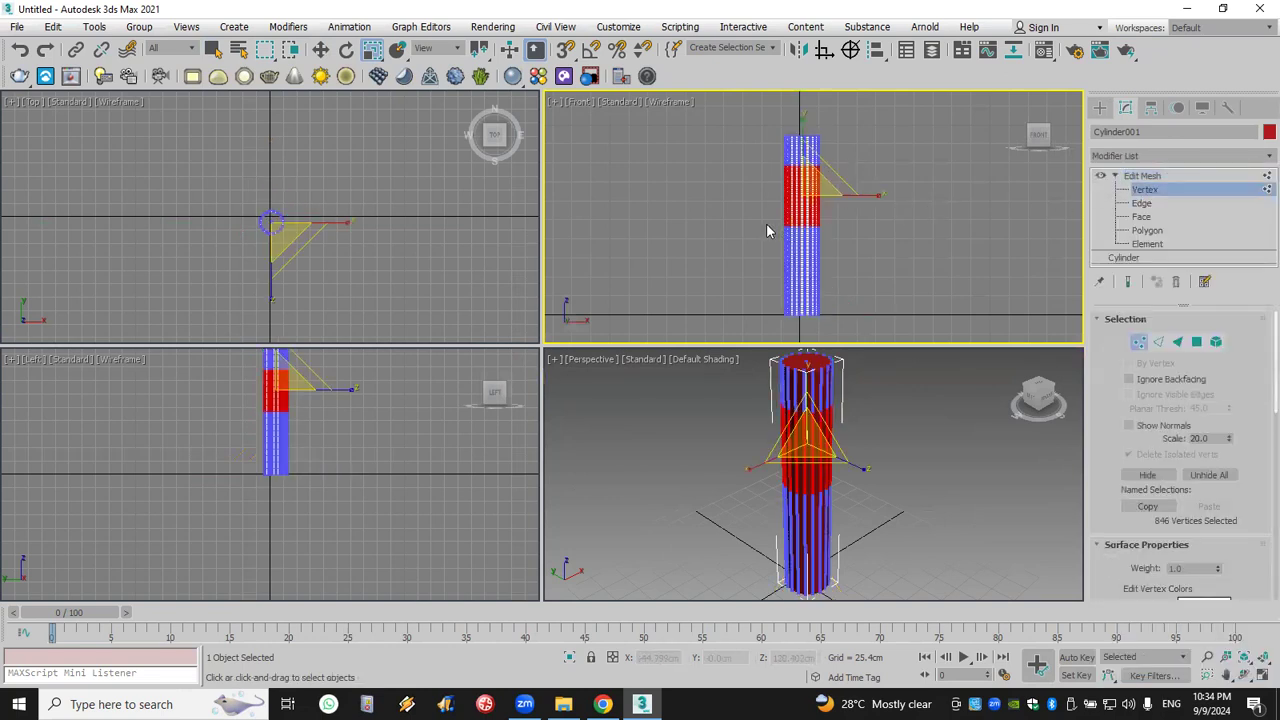
# Apply an FFD 4x4x4 modifier to the selected vertex band and activate its control points.
pyautogui.click(1150, 156)
pyautogui.press('f')
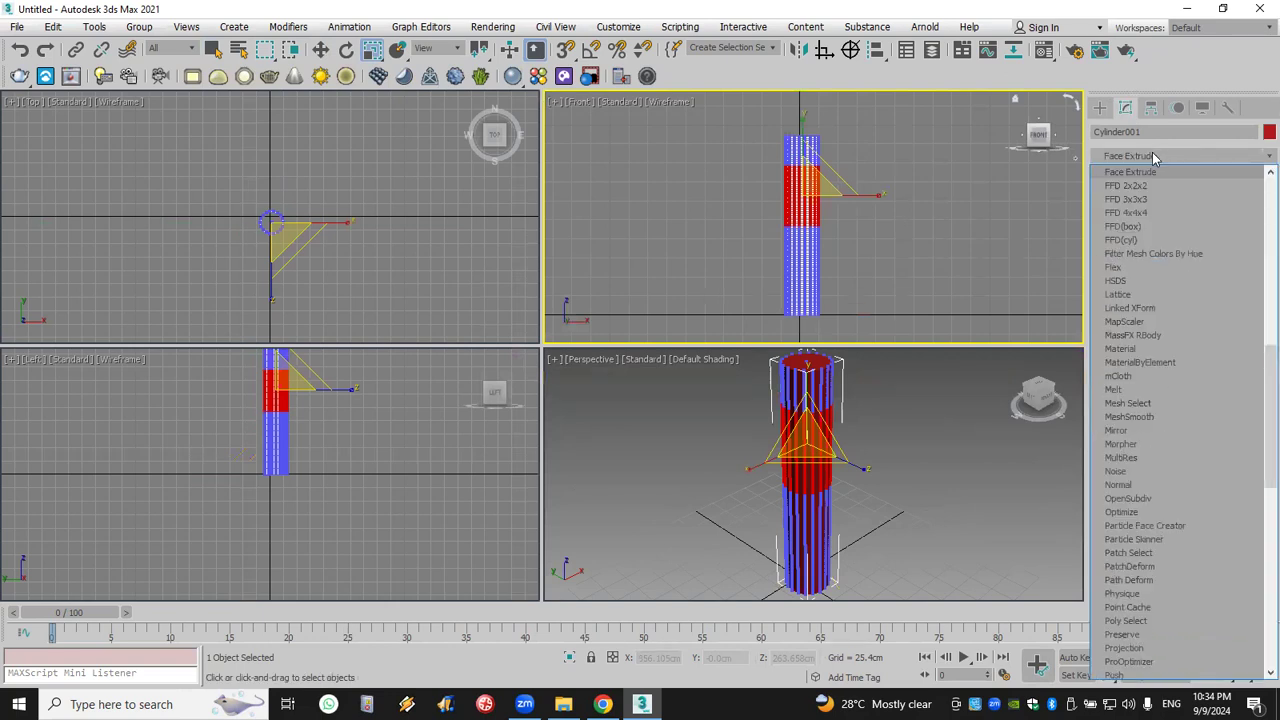
pyautogui.click(1155, 213)
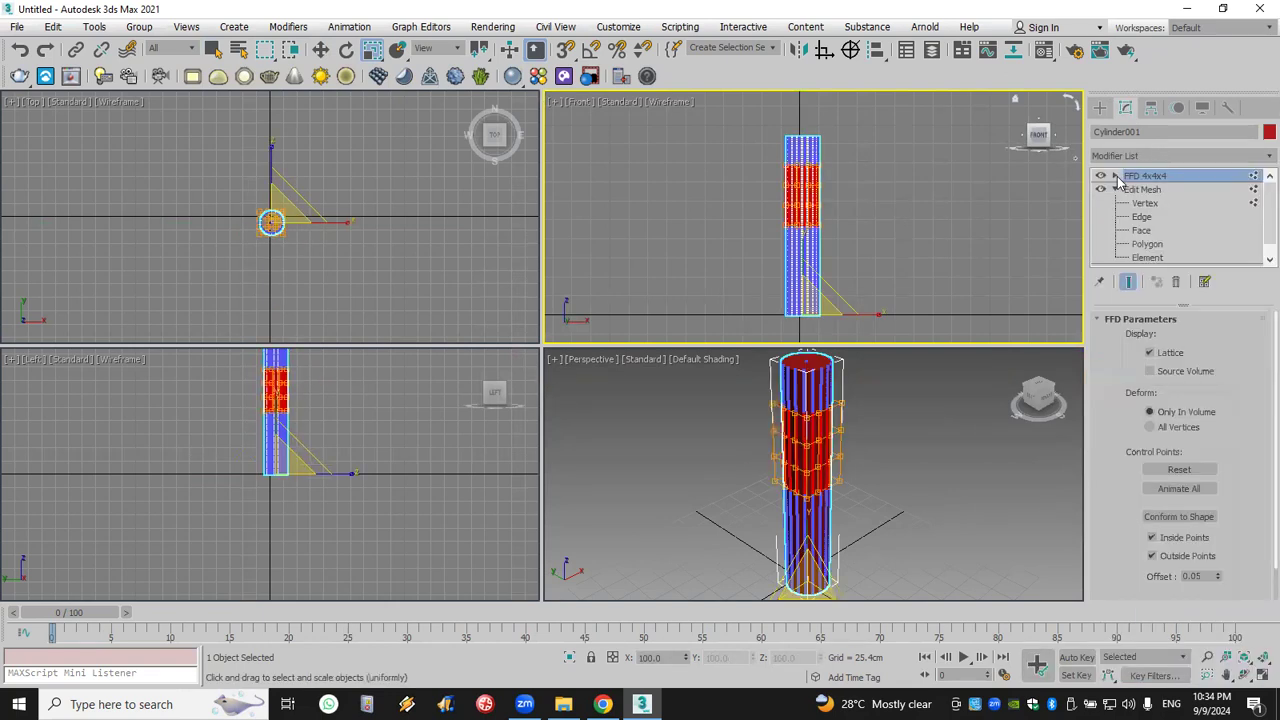
pyautogui.click(1152, 189)
pyautogui.scroll(3, 840, 203)
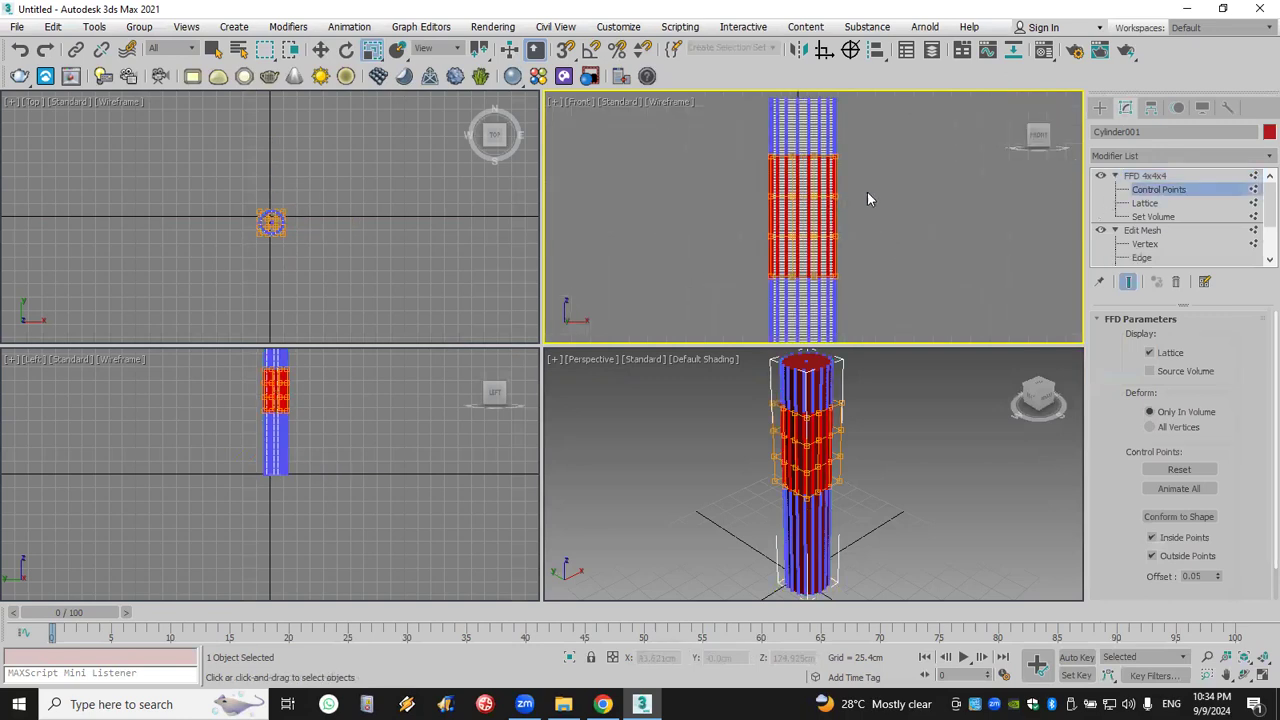
# Scale the lattice's second row of control points outward and the two lower rows inward, forming a rounded bulge with a narrow neck.
pyautogui.moveTo(714, 204); pyautogui.dragTo(713, 206)
pyautogui.moveTo(808, 189); pyautogui.dragTo(808, 122)
pyautogui.moveTo(697, 255); pyautogui.dragTo(697, 254)
pyautogui.moveTo(806, 236); pyautogui.dragTo(874, 303)
pyautogui.moveTo(697, 298); pyautogui.dragTo(818, 322)
pyautogui.click(1100, 107)
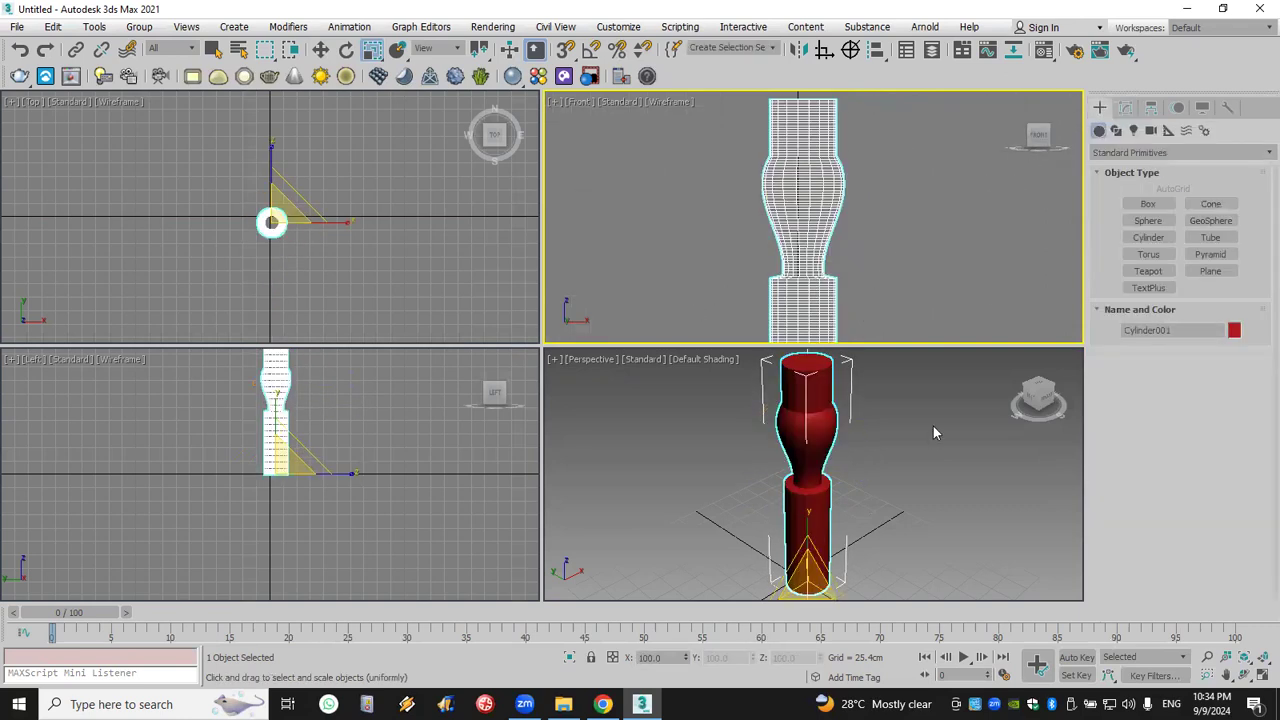
pyautogui.click(889, 418)
pyautogui.moveTo(889, 418)
pyautogui.mouseDown(button='middle')
pyautogui.moveTo(911, 421)
pyautogui.moveTo(897, 426)
pyautogui.mouseUp(button='middle')
pyautogui.scroll(2, 897, 426)
pyautogui.scroll(-2, 911, 421)
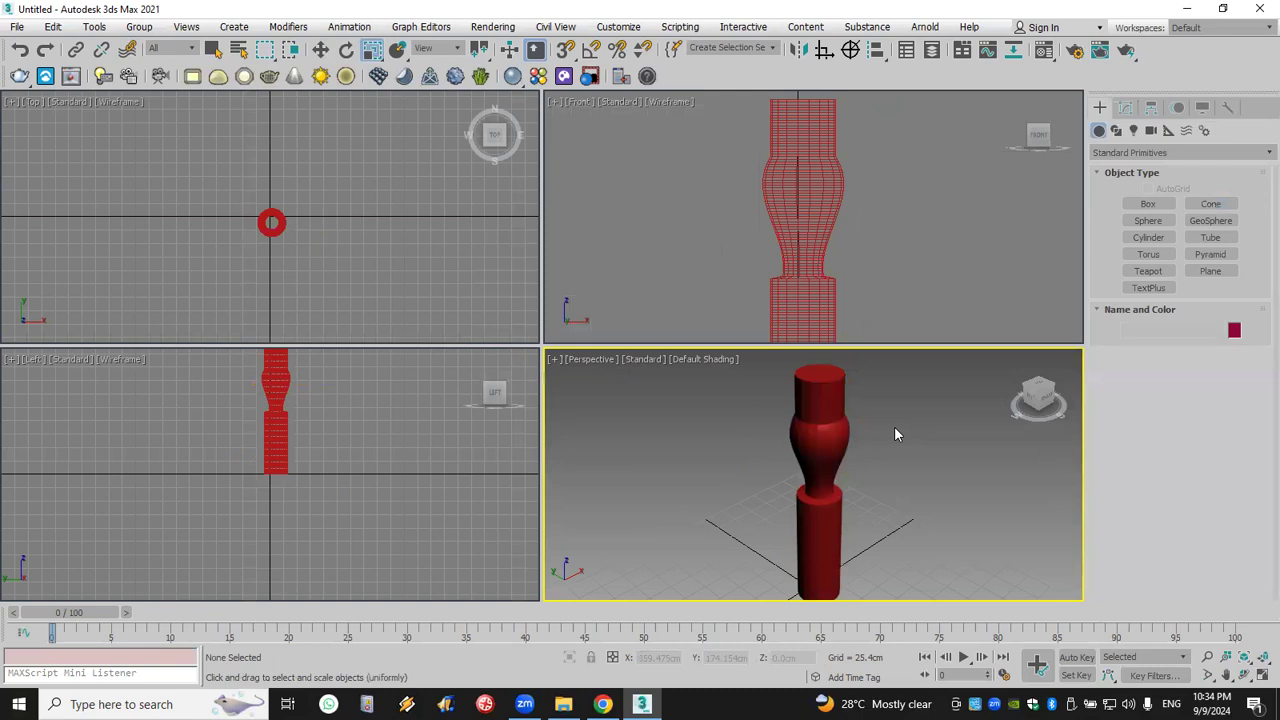
pyautogui.click(808, 436)
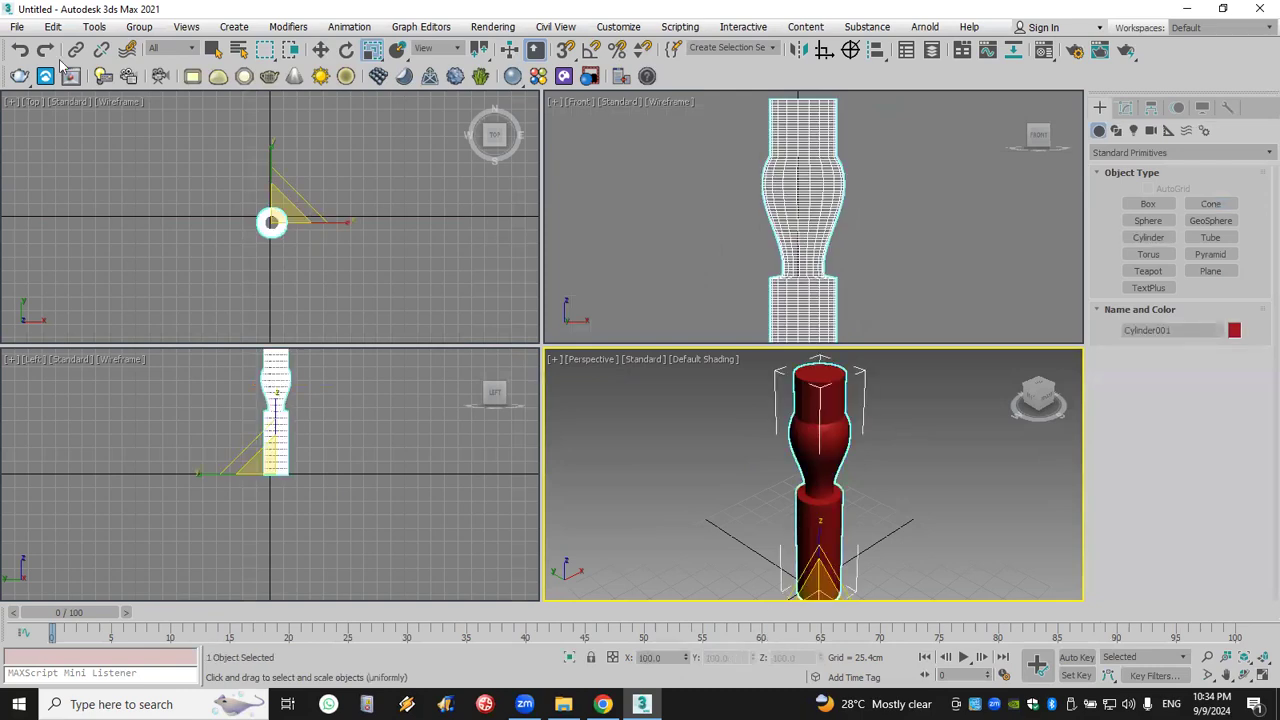
# Reopen the House1.max scene without saving the cylinder post, and dismiss the Scene Converter.
pyautogui.click(273, 106)
pyautogui.click(628, 377)
pyautogui.click(636, 376)
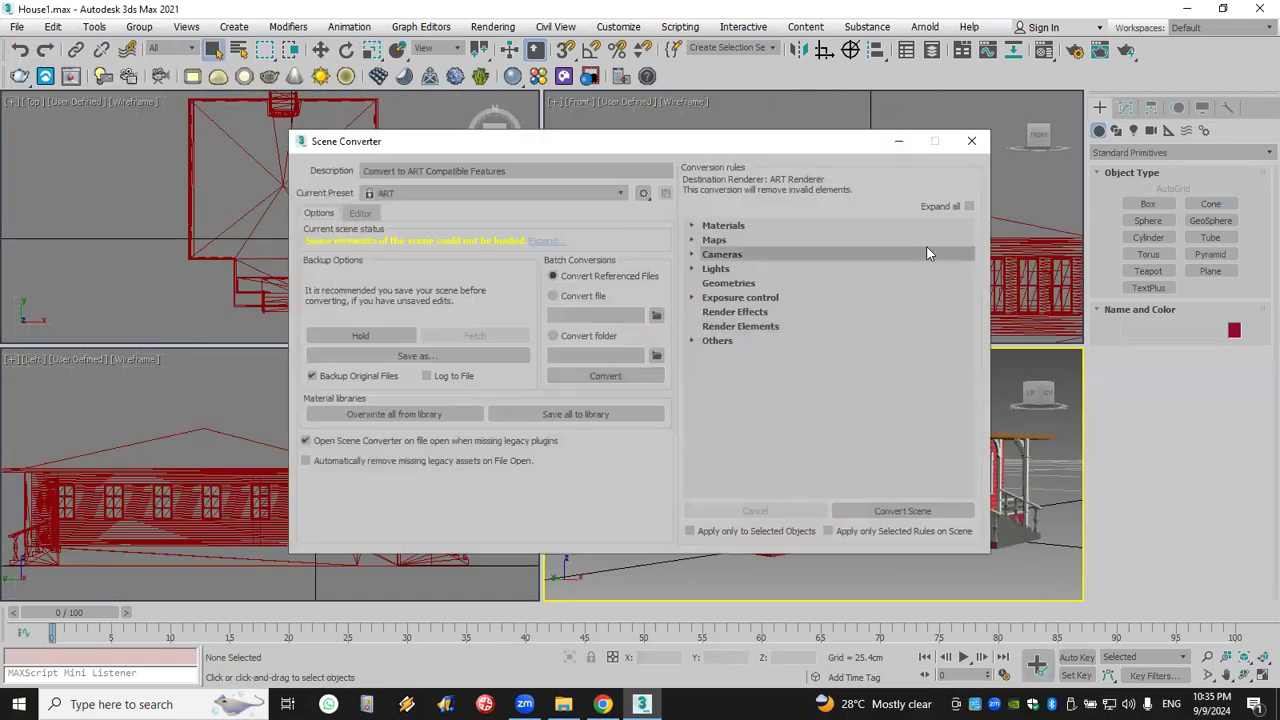
pyautogui.click(971, 141)
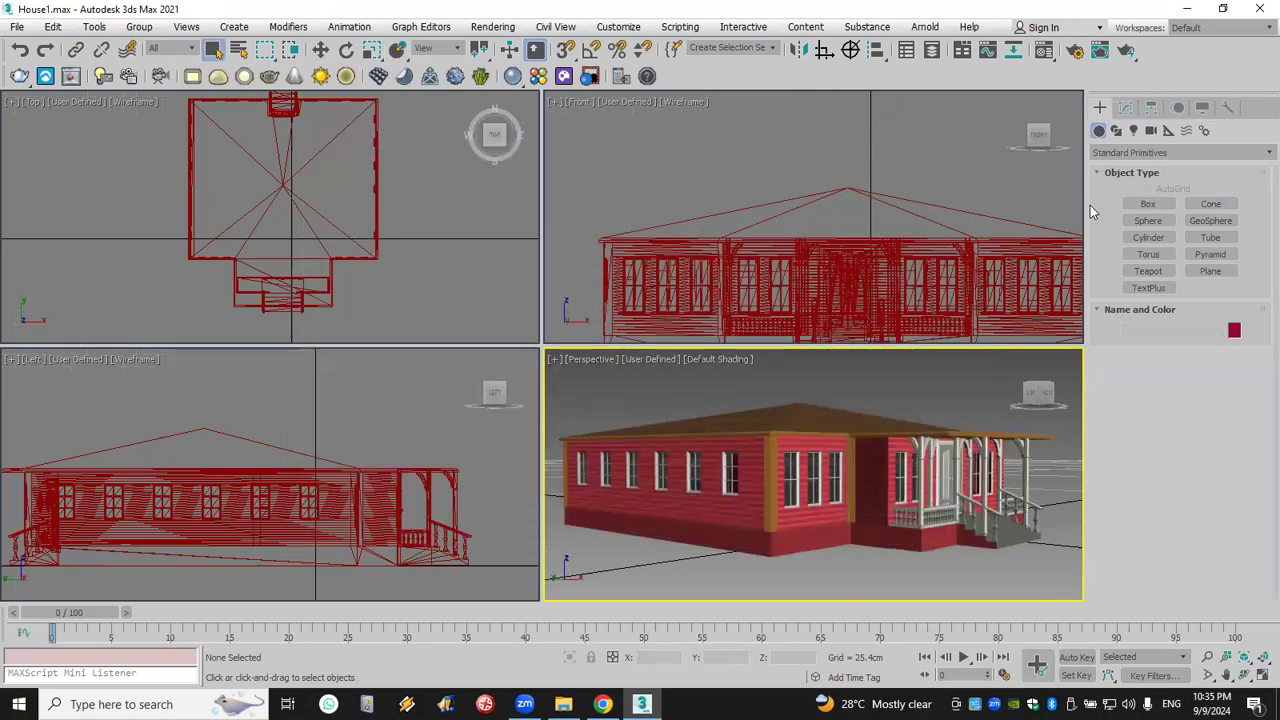
# Reset the scene to clear the house and start from an empty workspace.
pyautogui.click(1147, 204)
pyautogui.click(17, 27)
pyautogui.click(40, 75)
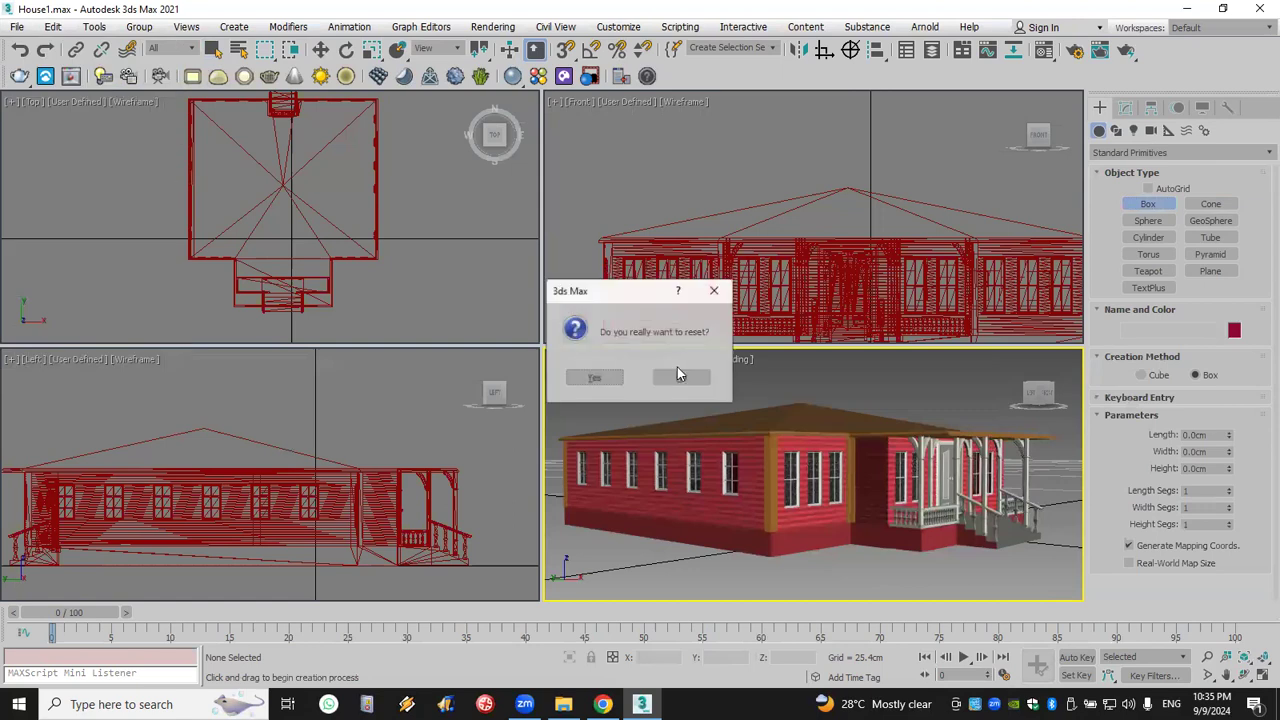
pyautogui.click(594, 377)
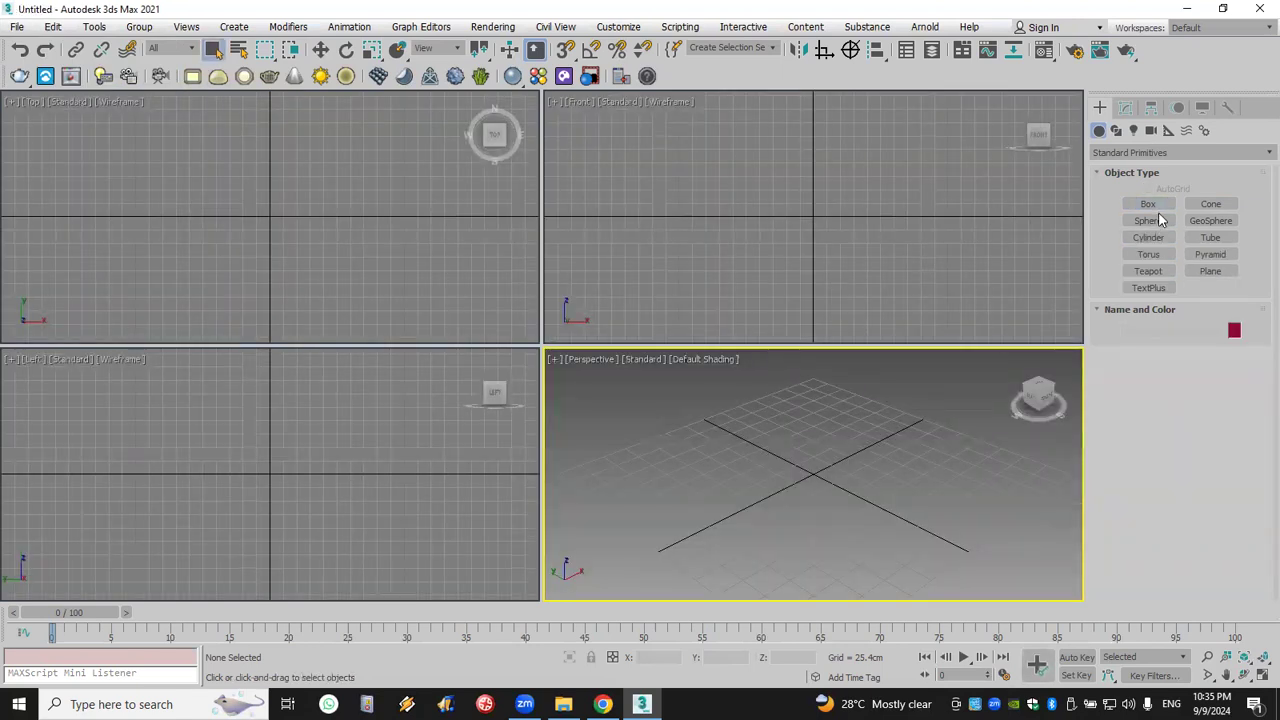
# Draw a tall box post about 31 by 29 cm and 289 cm high near the origin in the Perspective view.
pyautogui.click(1147, 204)
pyautogui.moveTo(849, 491); pyautogui.dragTo(810, 491)
pyautogui.click(840, 221)
pyautogui.scroll(-2, 835, 430)
pyautogui.moveTo(835, 430); pyautogui.dragTo(815, 514, button='middle')
# Set the box's segments to 31 in length, 33 in width and 93 in height.
pyautogui.moveTo(1230, 493); pyautogui.dragTo(1230, 463)
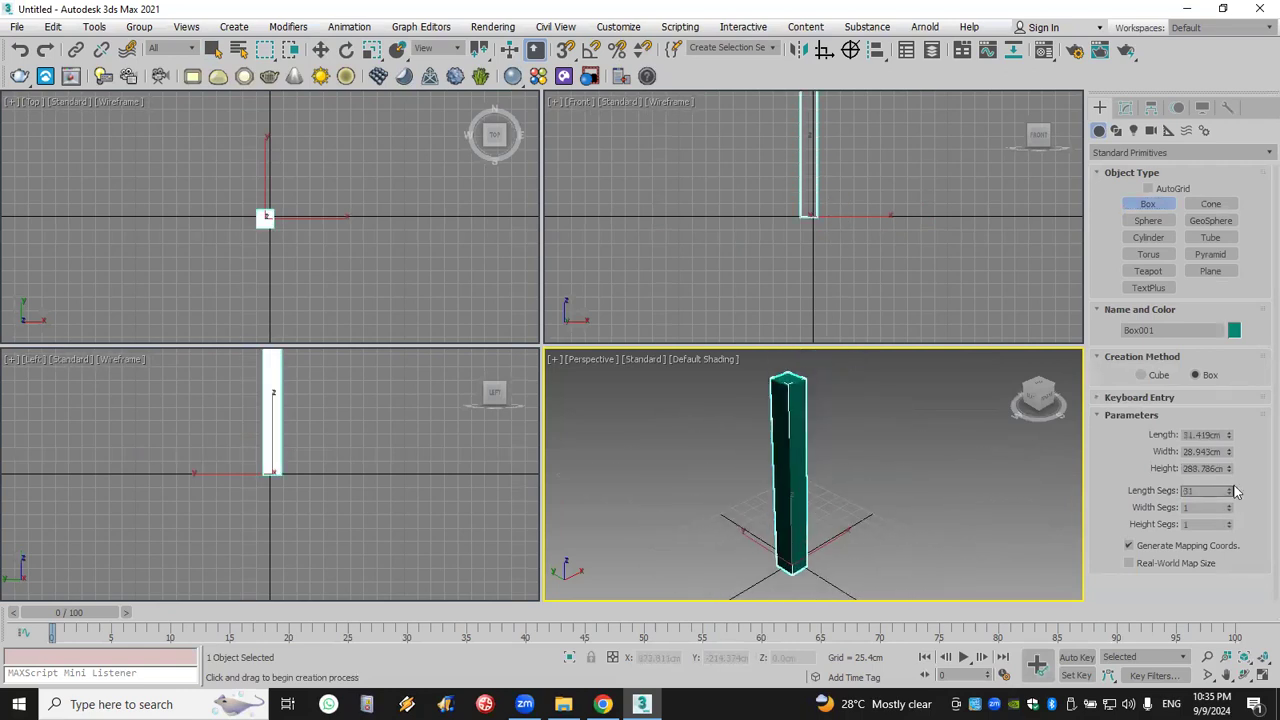
pyautogui.moveTo(1230, 508); pyautogui.dragTo(1230, 476)
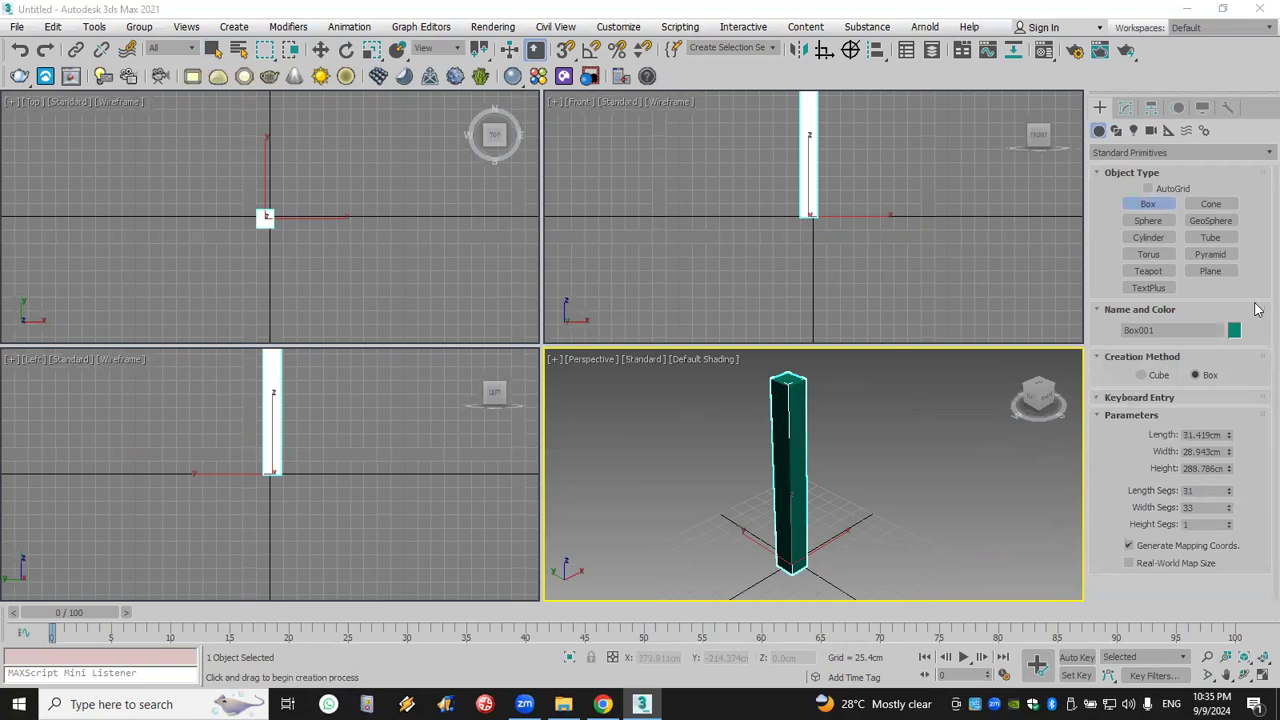
pyautogui.moveTo(1228, 527); pyautogui.dragTo(1231, 490)
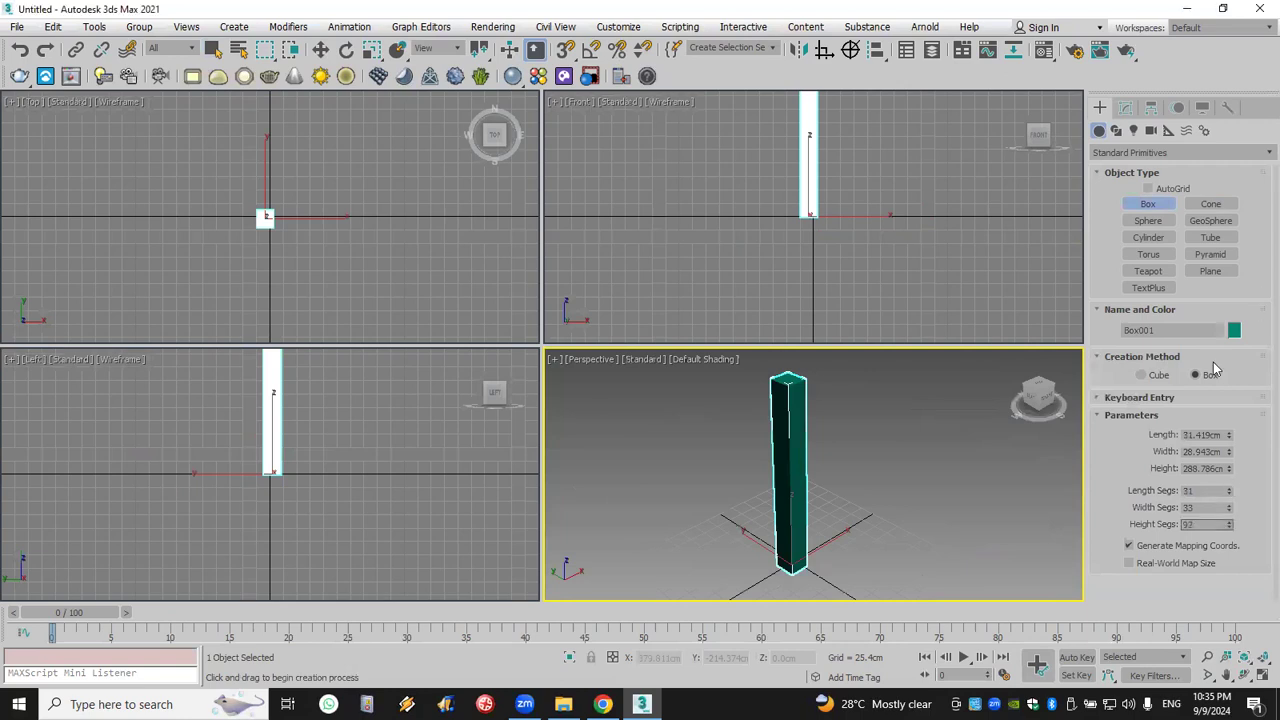
# Add an Edit Mesh modifier to the box post and activate its vertex level.
pyautogui.click(1126, 108)
pyautogui.click(1146, 158)
pyautogui.press('s')
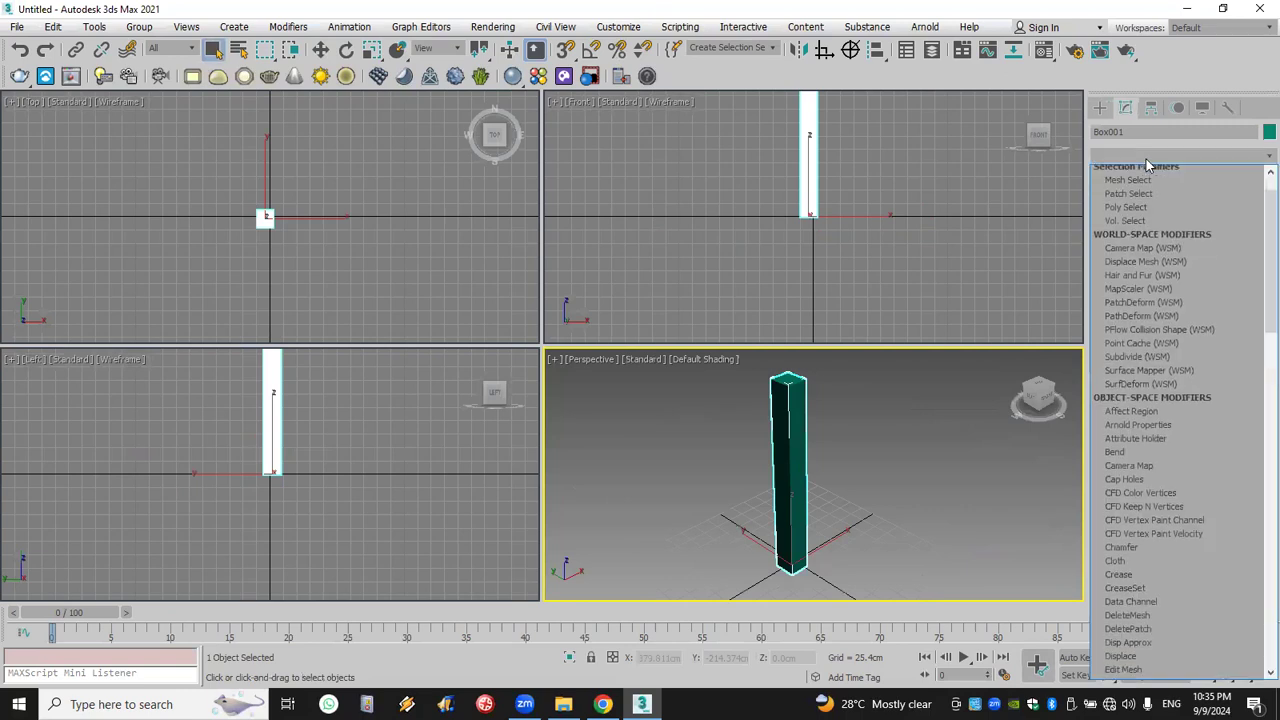
pyautogui.press('e')
pyautogui.click(1147, 177)
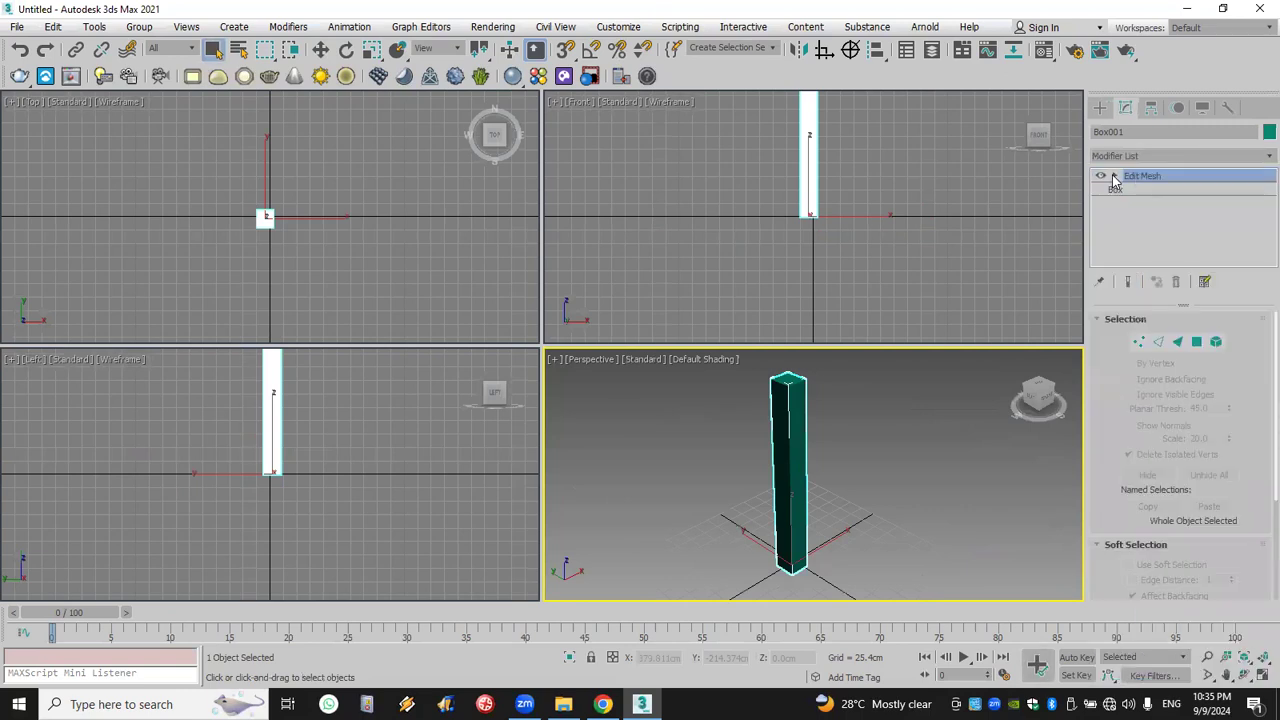
pyautogui.click(1115, 175)
pyautogui.click(1142, 191)
# Select a band of vertices in the upper half of the box post in the Front view, leaving its top section out.
pyautogui.moveTo(872, 236); pyautogui.dragTo(894, 288, button='middle')
pyautogui.scroll(-1, 890, 280)
pyautogui.moveTo(854, 166); pyautogui.dragTo(802, 217)
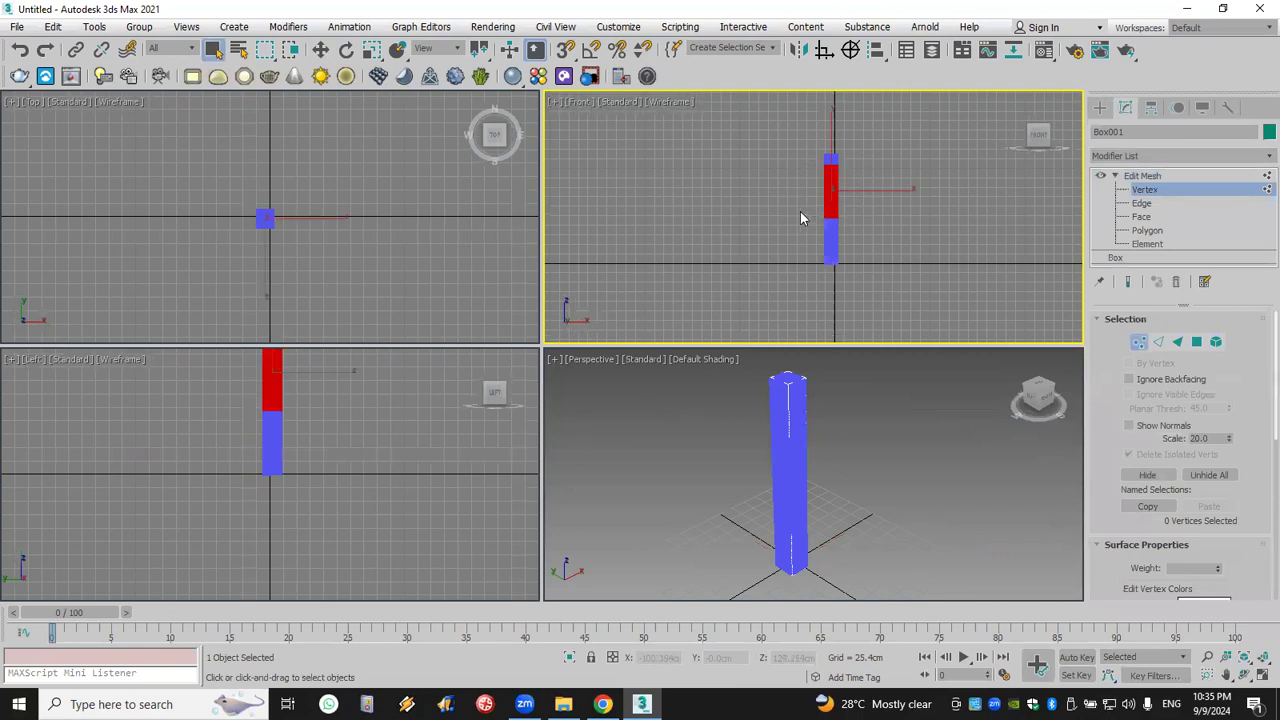
pyautogui.moveTo(862, 204); pyautogui.dragTo(864, 224, button='middle')
pyautogui.scroll(2, 864, 224)
pyautogui.moveTo(868, 196); pyautogui.dragTo(760, 248)
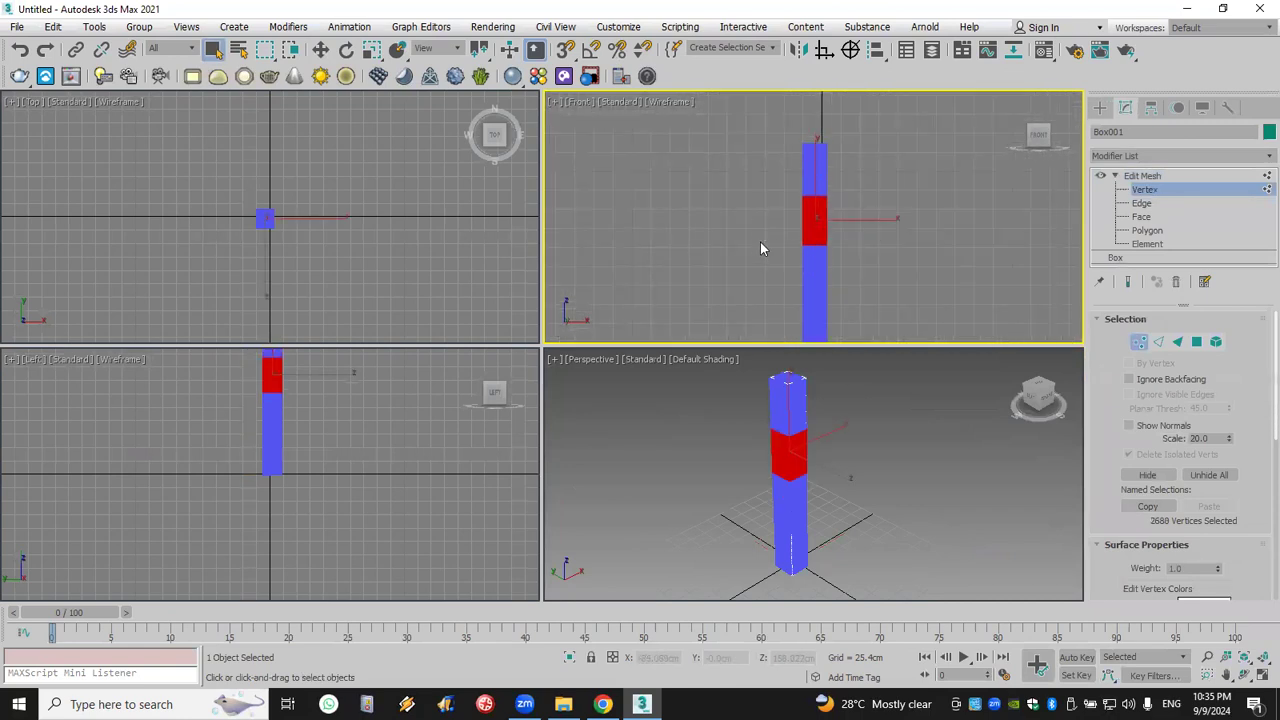
# Extend the red vertex band further down the post, add an FFD 4x4x4 modifier to it and activate its control points.
pyautogui.keyDown('ctrl'); pyautogui.moveTo(848, 230); pyautogui.dragTo(783, 268); pyautogui.keyUp('ctrl')
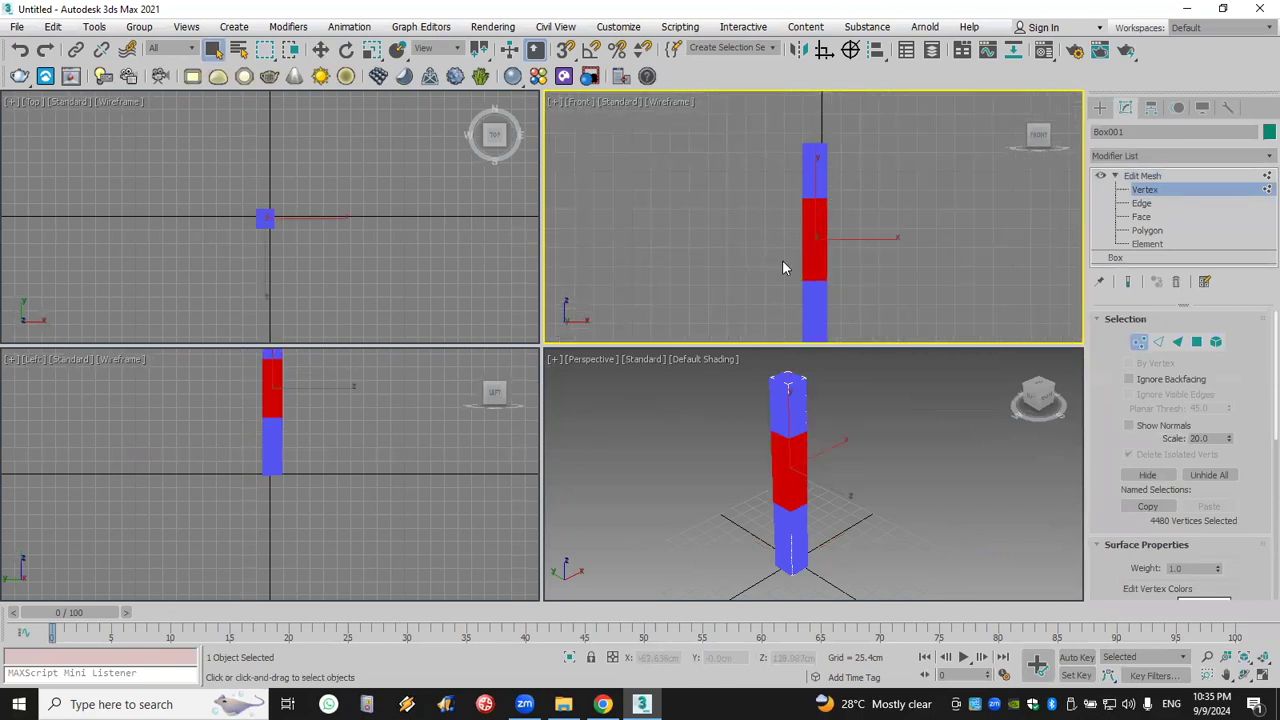
pyautogui.click(1135, 156)
pyautogui.write('f')
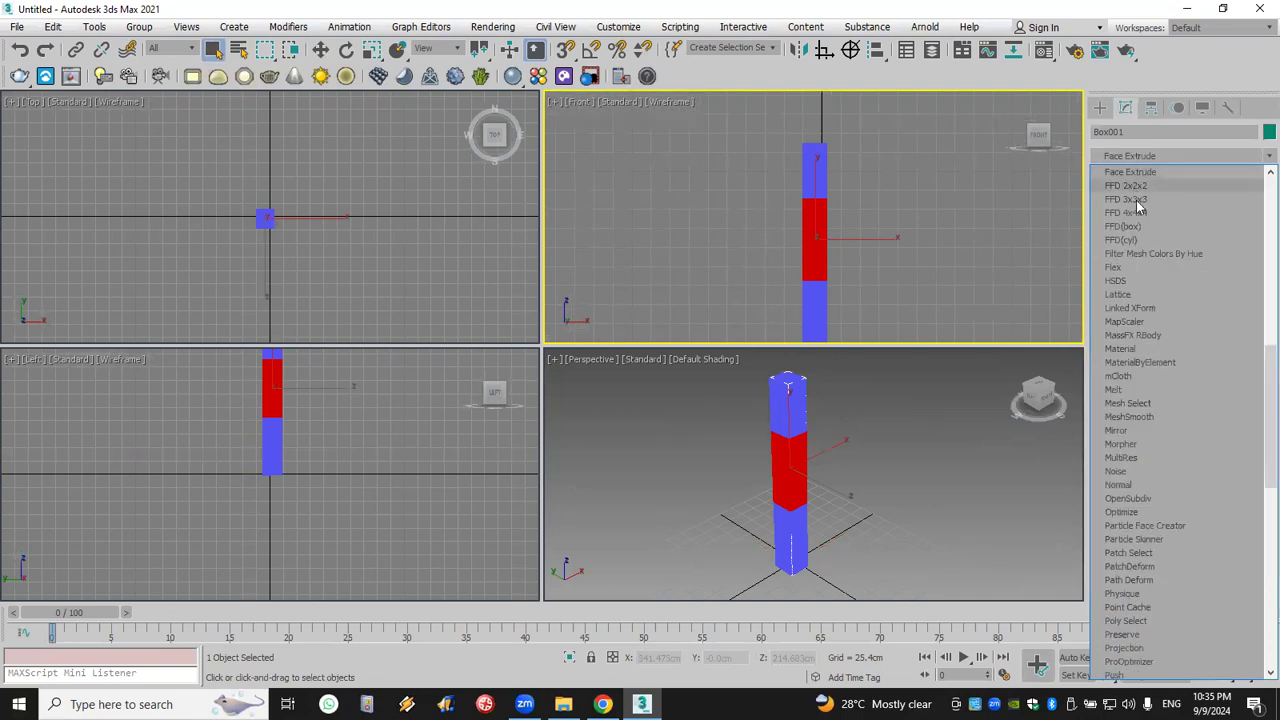
pyautogui.click(1136, 212)
pyautogui.click(1115, 177)
pyautogui.click(1158, 189)
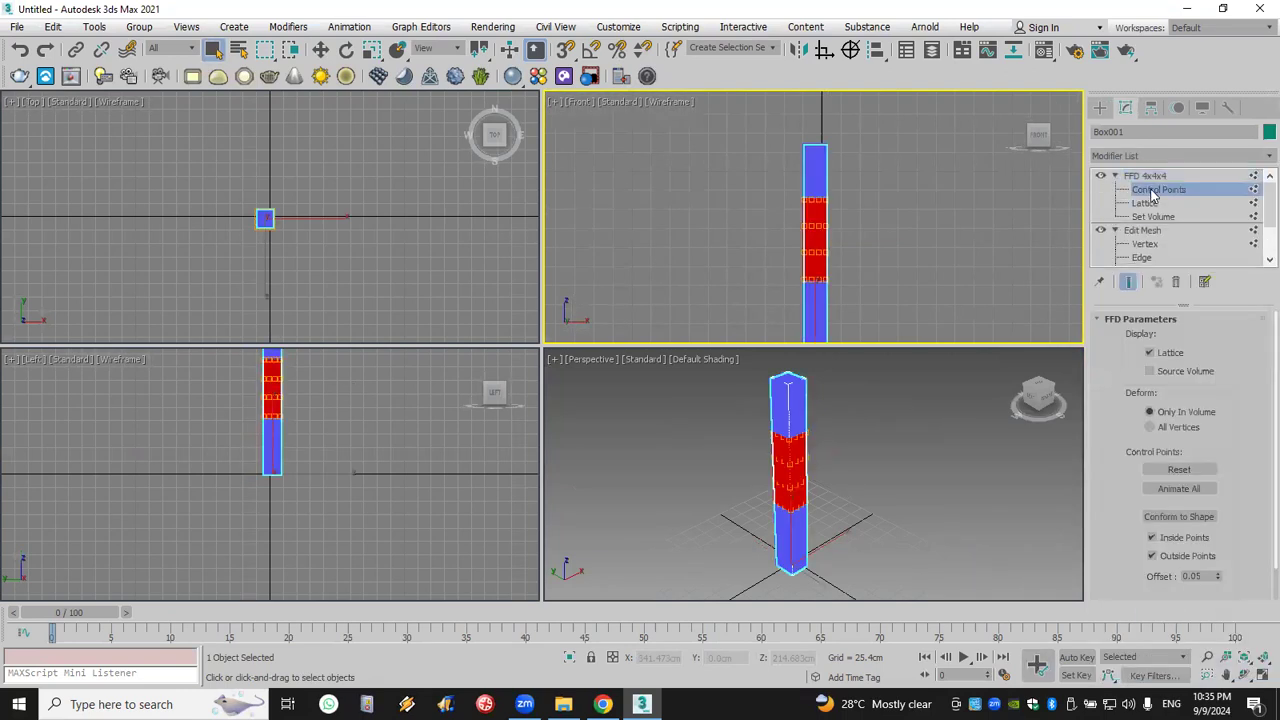
# Scale the upper-middle row of FFD control points outward into a bulge and scale the lower control points in to 54%.
pyautogui.moveTo(755, 247); pyautogui.dragTo(820, 140)
pyautogui.click(371, 50)
pyautogui.moveTo(743, 270); pyautogui.dragTo(742, 270)
pyautogui.moveTo(822, 247); pyautogui.dragTo(826, 266)
pyautogui.moveTo(860, 270); pyautogui.dragTo(743, 298)
pyautogui.moveTo(815, 274); pyautogui.dragTo(816, 321)
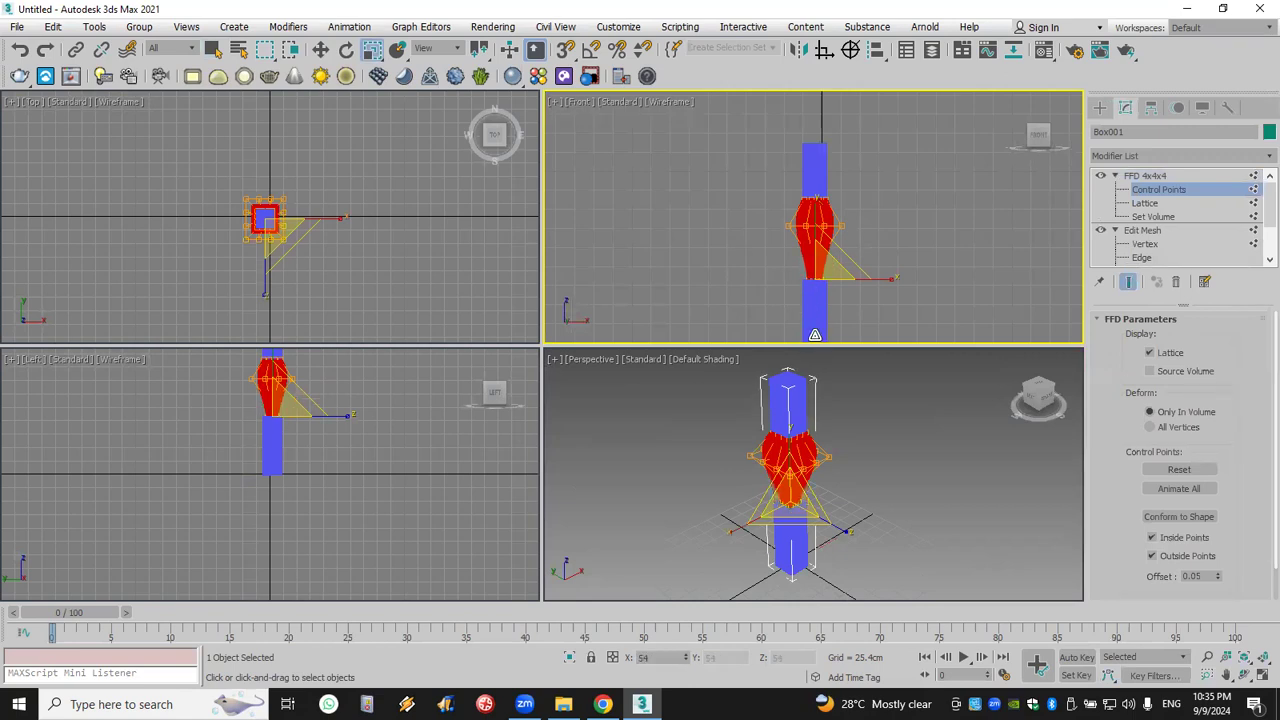
pyautogui.click(1100, 107)
pyautogui.click(873, 447)
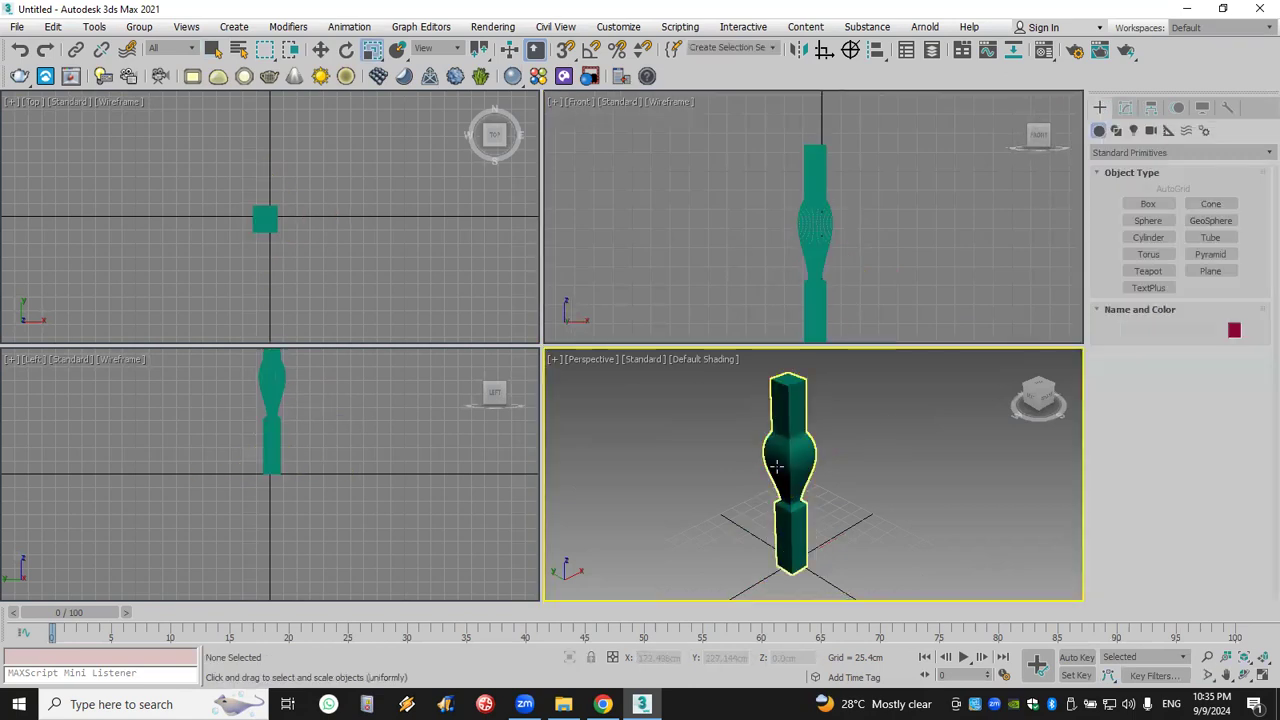
pyautogui.scroll(5, 800, 463)
pyautogui.scroll(1, 806, 514)
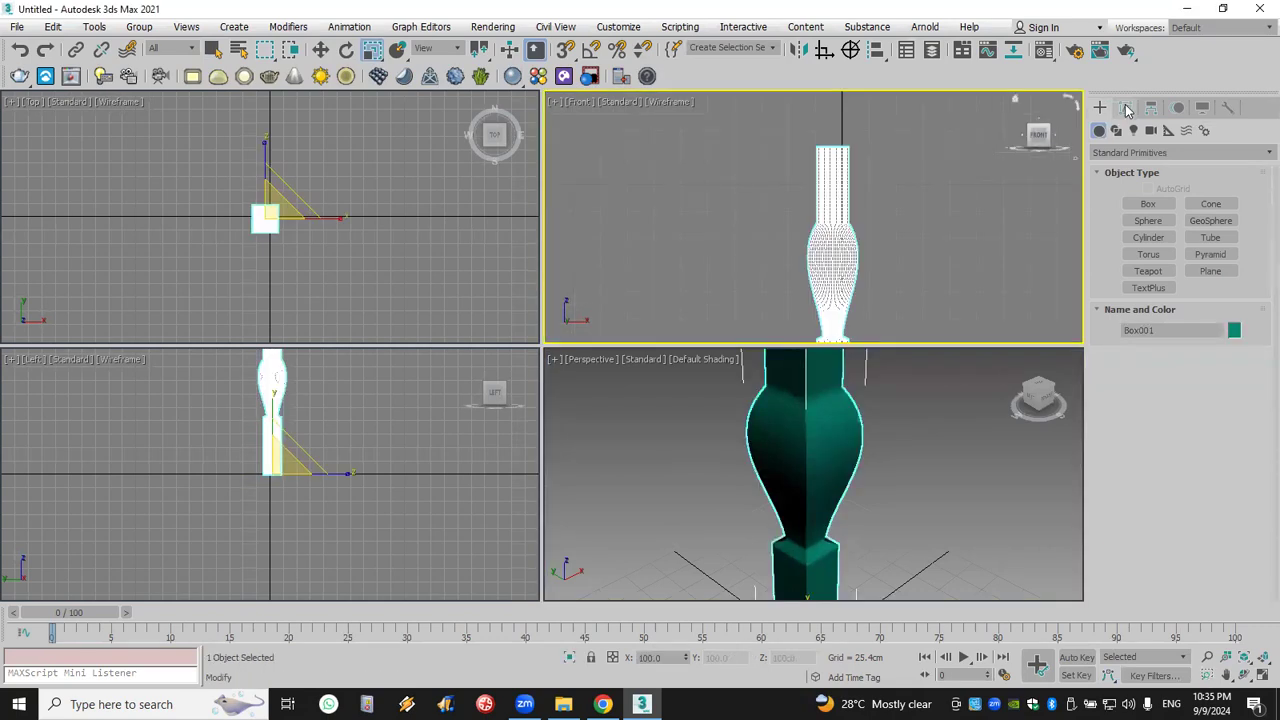
# Add a second Edit Mesh modifier above the FFD 4x4x4 on the post and activate its vertex level.
pyautogui.click(1127, 108)
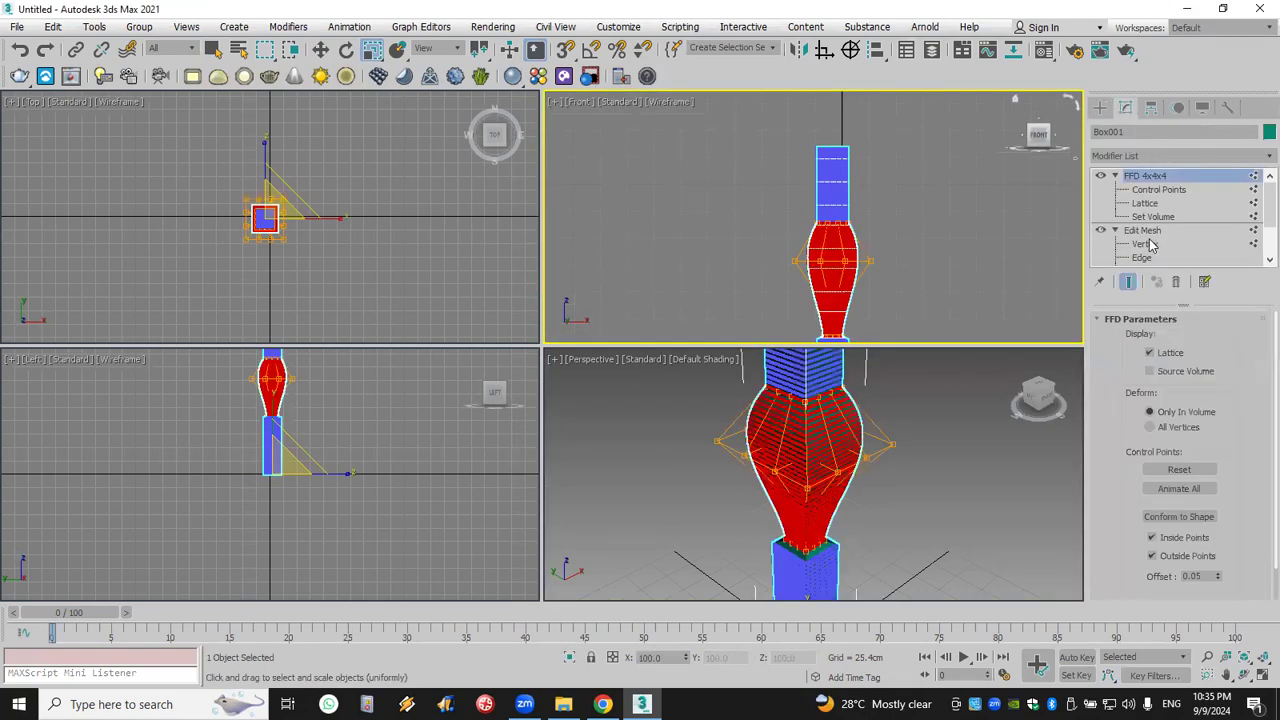
pyautogui.click(1146, 244)
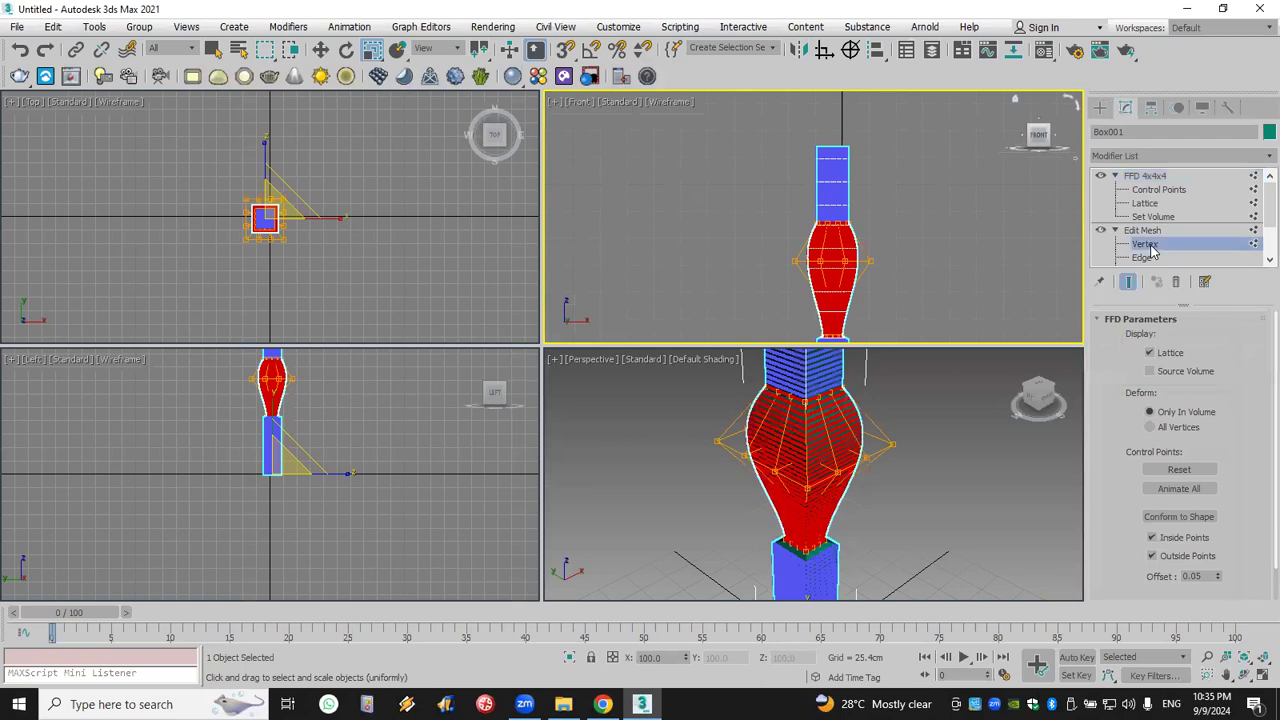
pyautogui.click(1146, 176)
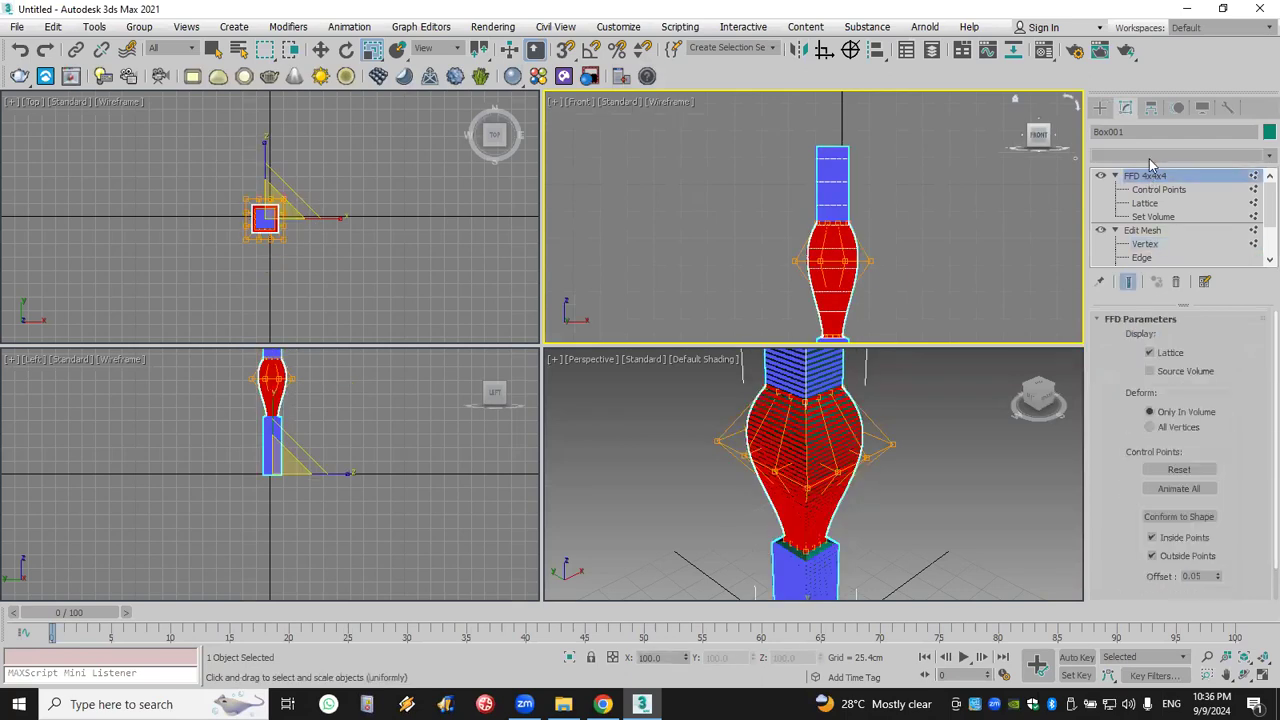
pyautogui.click(1152, 156)
pyautogui.press('e')
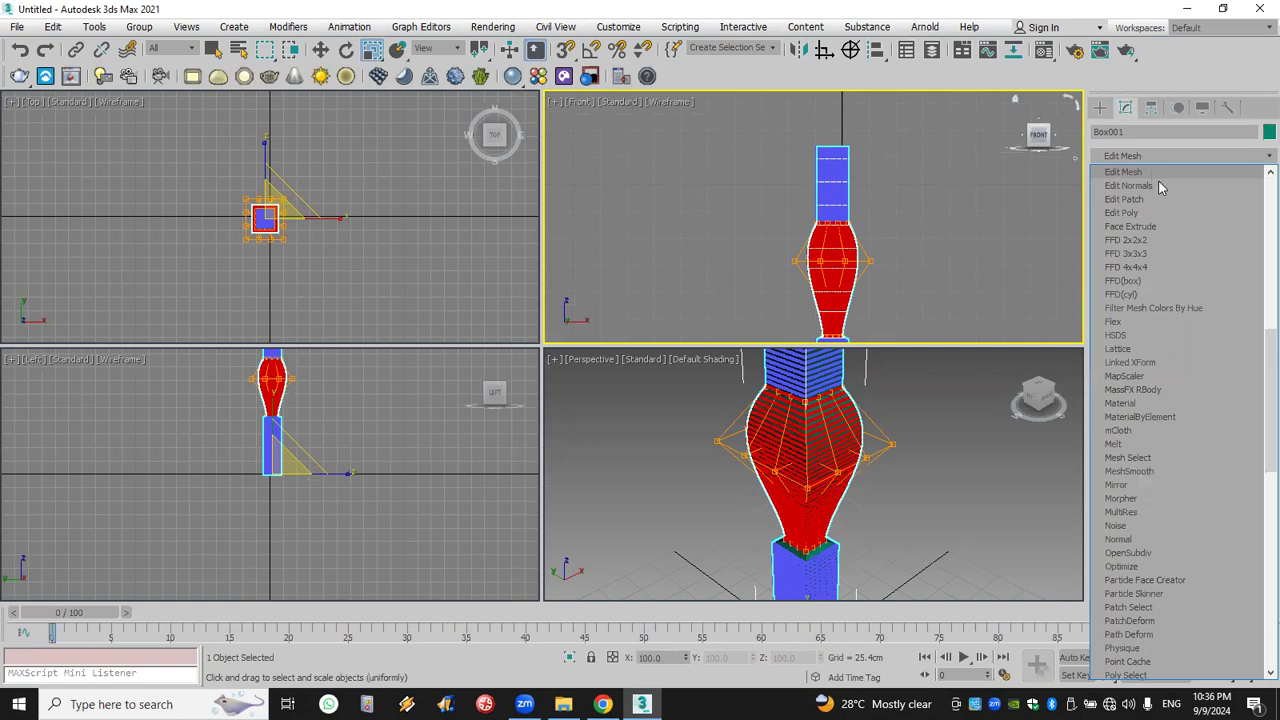
pyautogui.click(1152, 174)
pyautogui.click(1115, 176)
pyautogui.click(1144, 189)
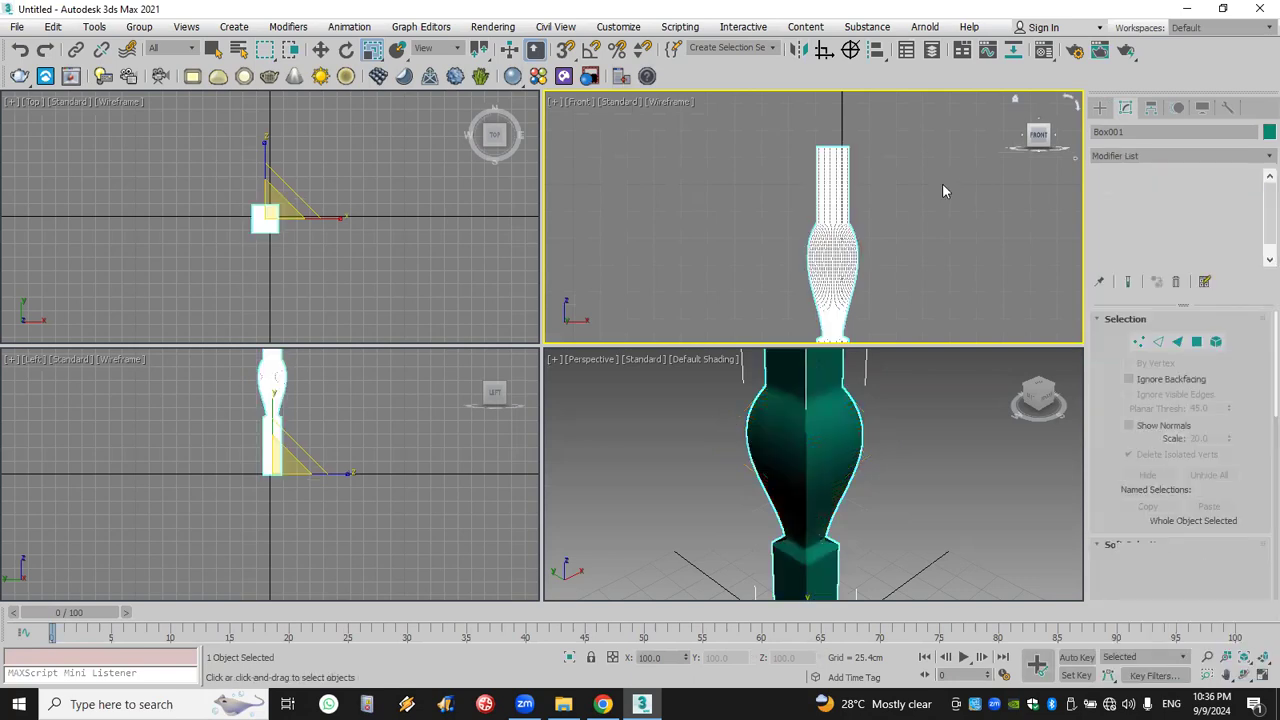
# Select a short band of vertices in the post's top section in the Front view and scale it up to about 131% as a collar.
pyautogui.moveTo(737, 193); pyautogui.dragTo(739, 194)
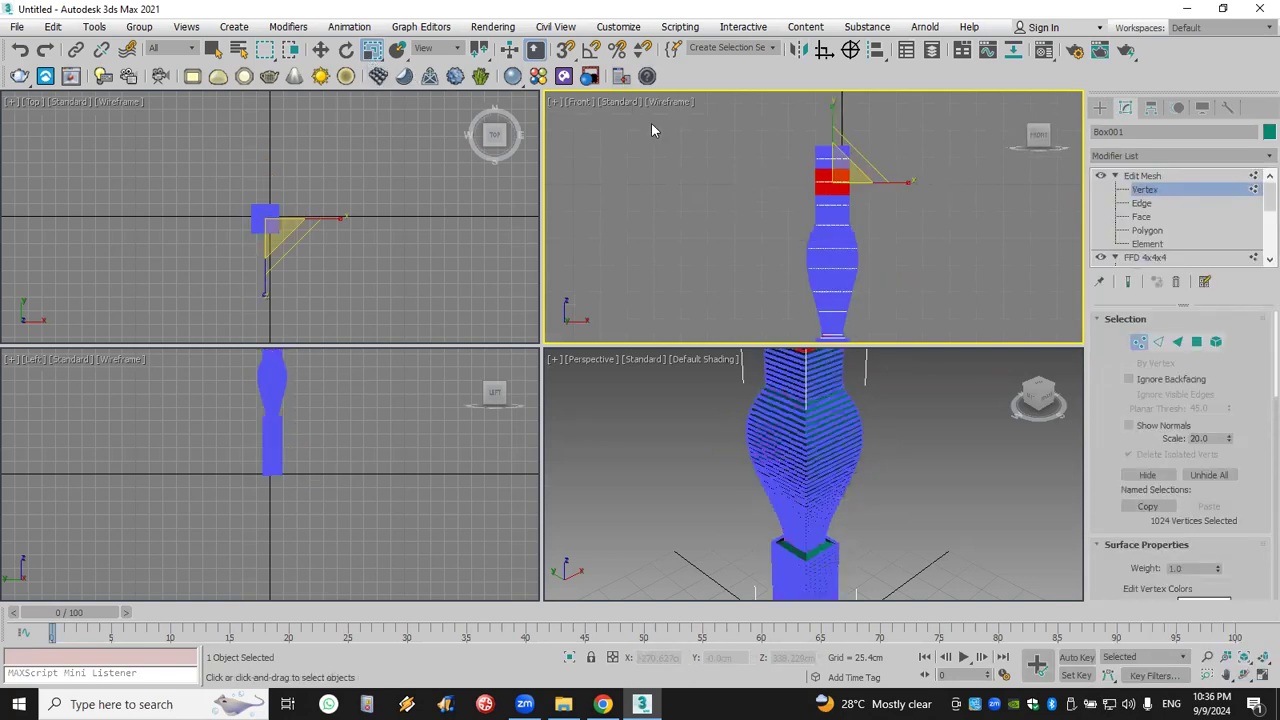
pyautogui.moveTo(815, 183); pyautogui.dragTo(829, 152)
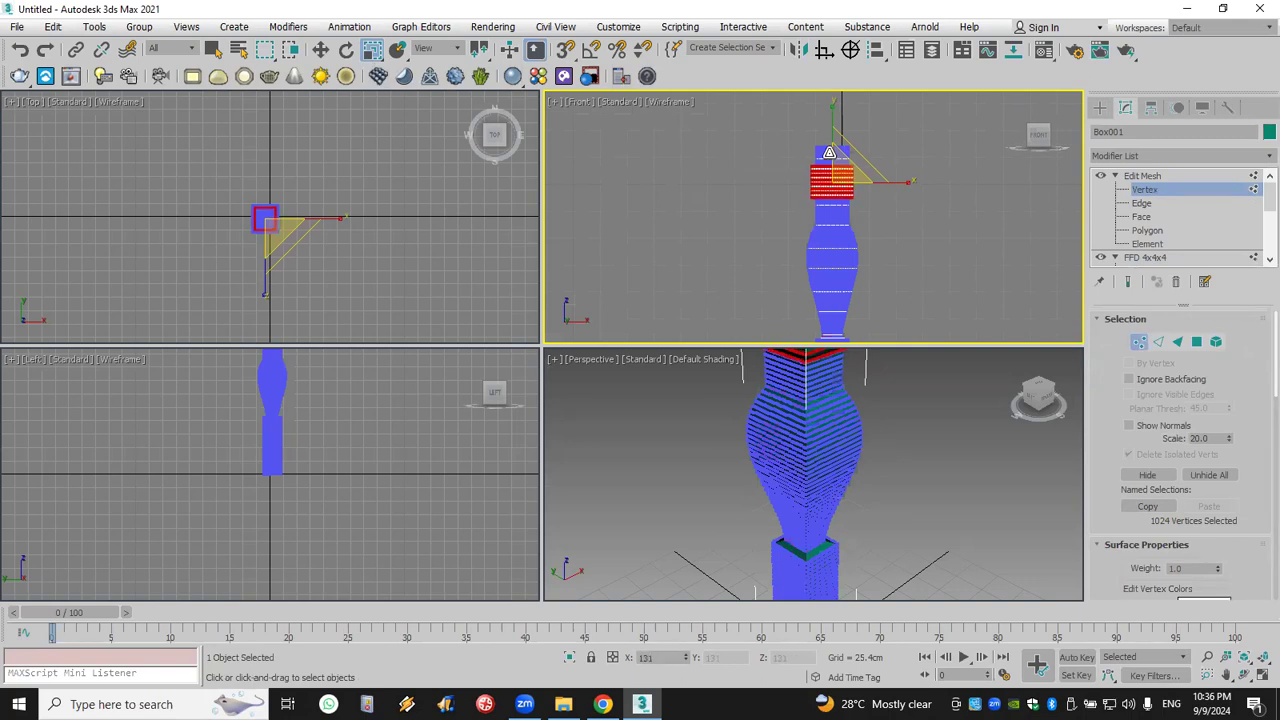
pyautogui.moveTo(860, 392)
pyautogui.mouseDown(button='middle')
pyautogui.moveTo(875, 500)
pyautogui.moveTo(923, 491)
pyautogui.moveTo(862, 447)
pyautogui.mouseUp(button='middle')
pyautogui.click(1098, 110)
pyautogui.click(893, 474)
pyautogui.scroll(-4, 893, 474)
pyautogui.scroll(-2, 915, 482)
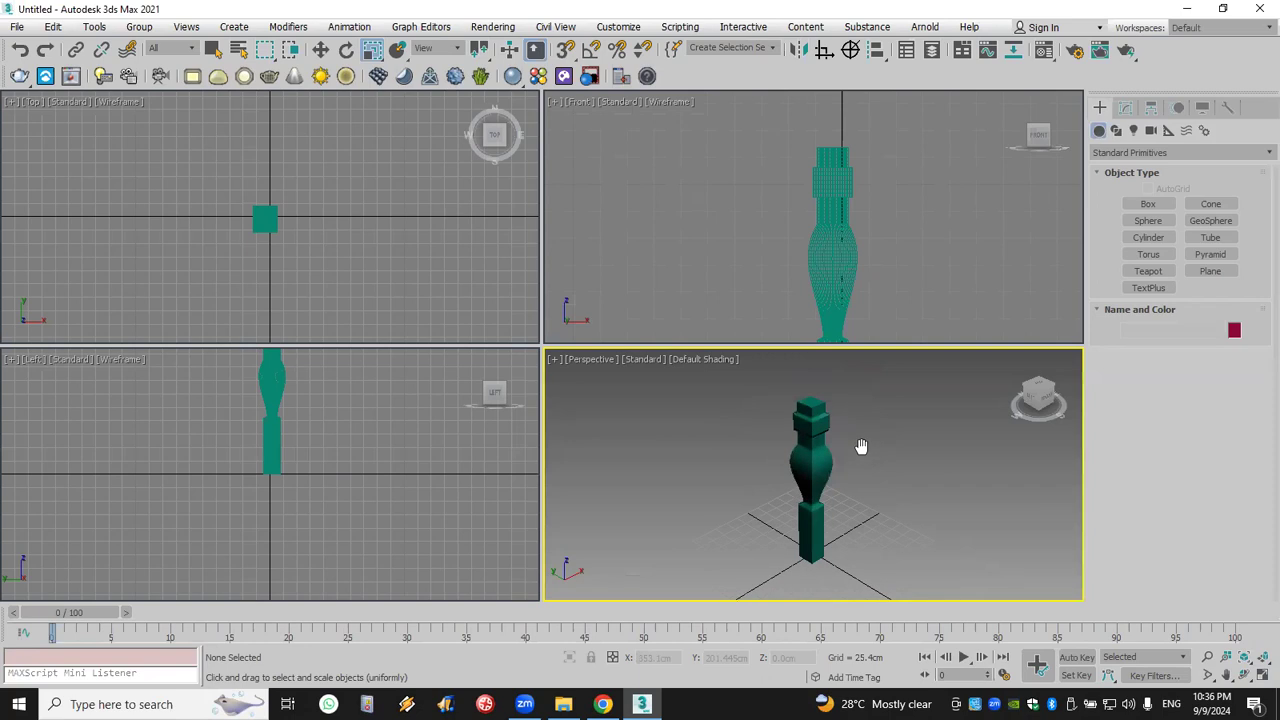
# Open the recent scene House1.max without saving the current one, dismiss the Scene Converter and select the house object.
pyautogui.click(19, 28)
pyautogui.moveTo(80, 108)
pyautogui.click(510, 234)
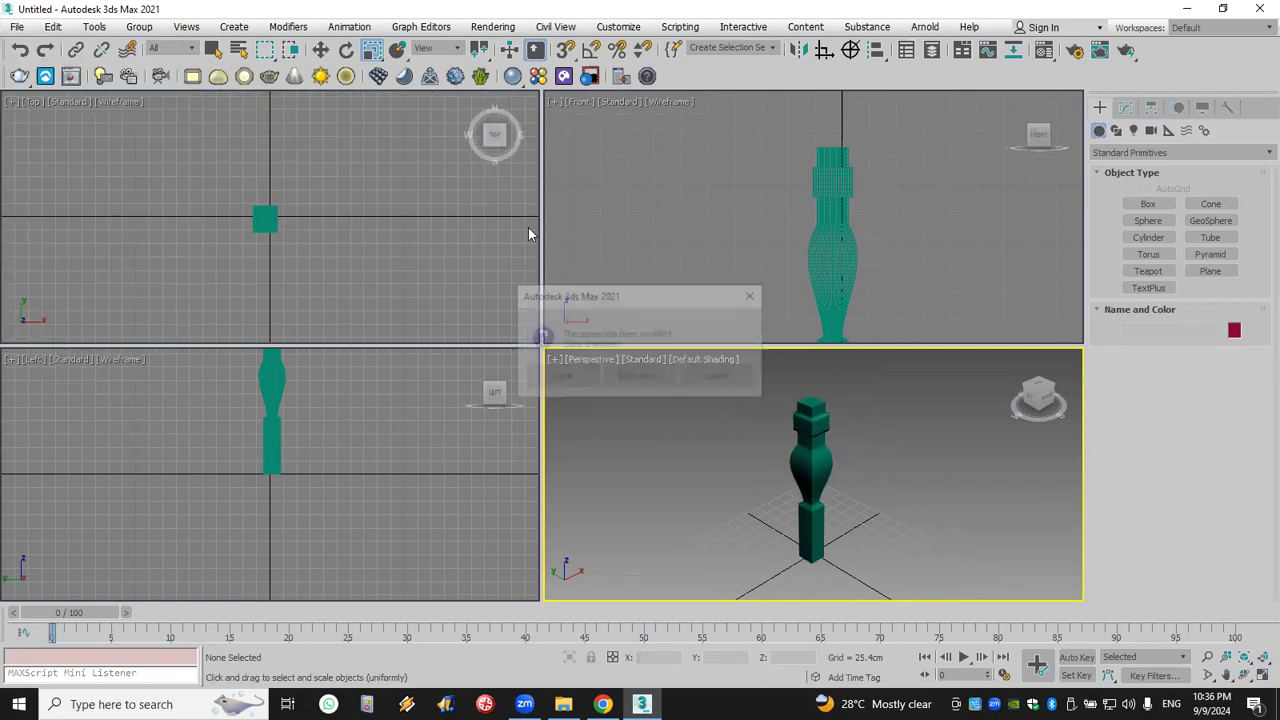
pyautogui.click(669, 384)
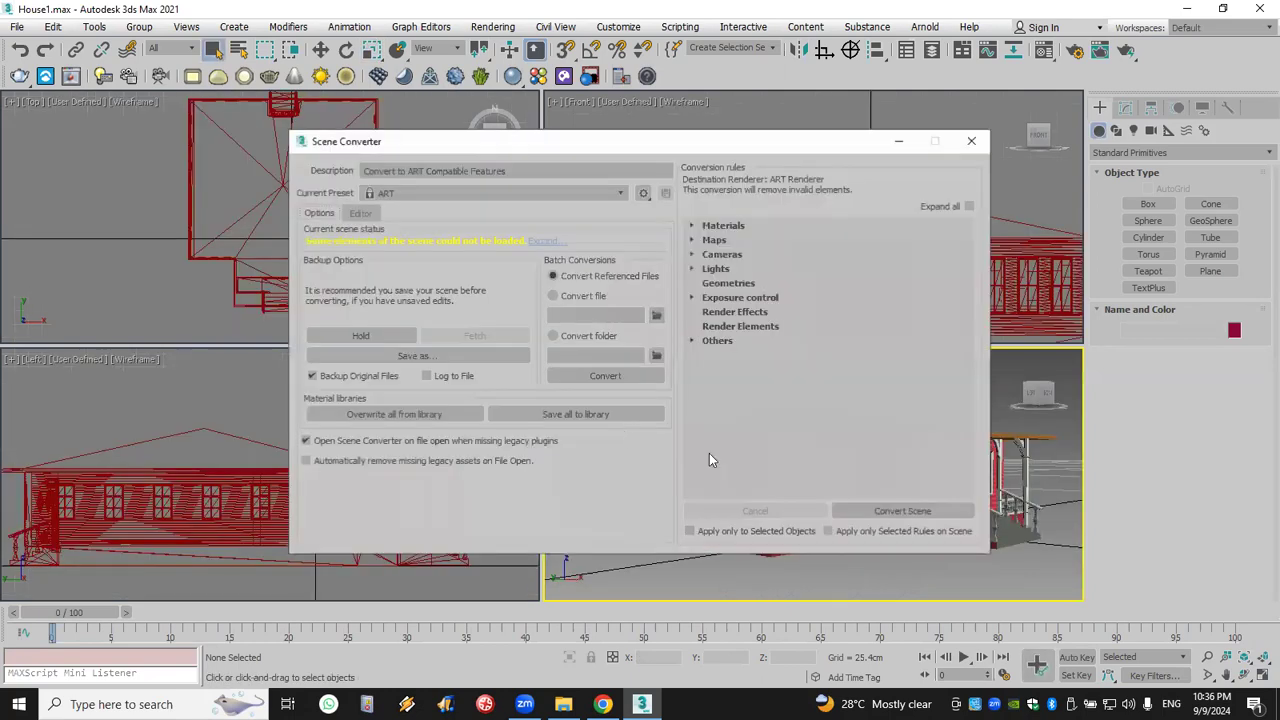
pyautogui.click(971, 141)
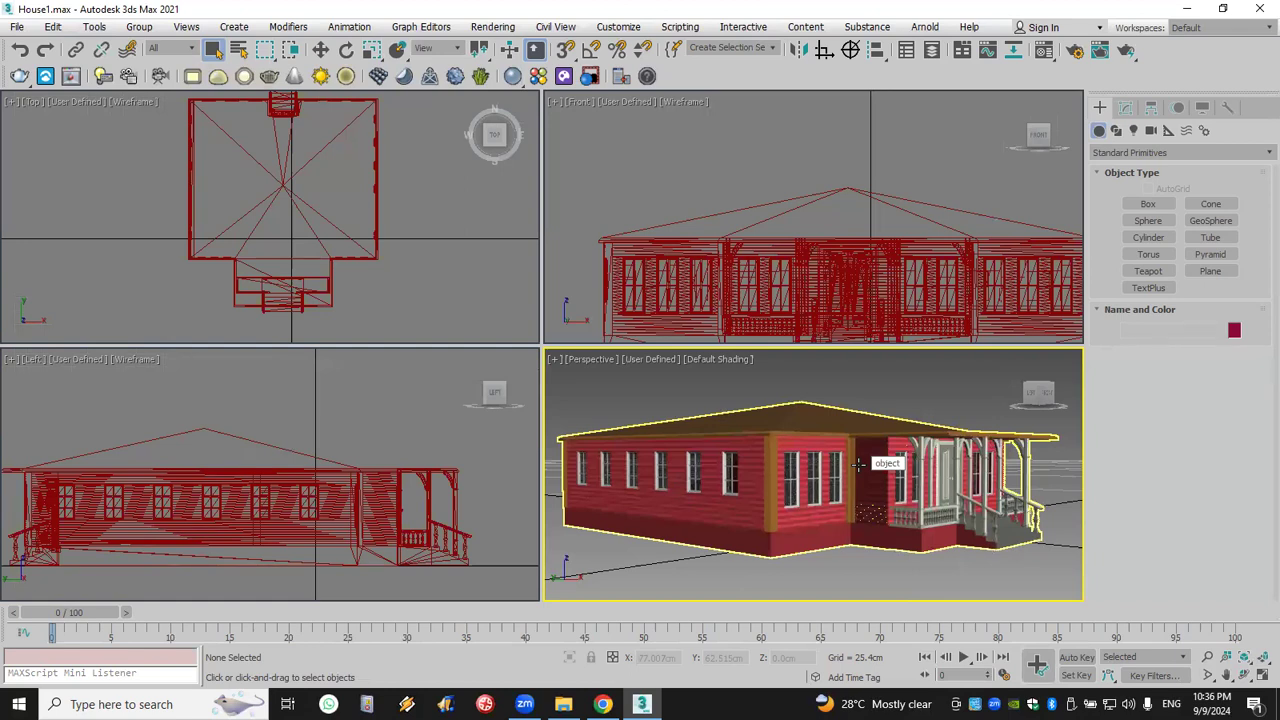
pyautogui.click(729, 500)
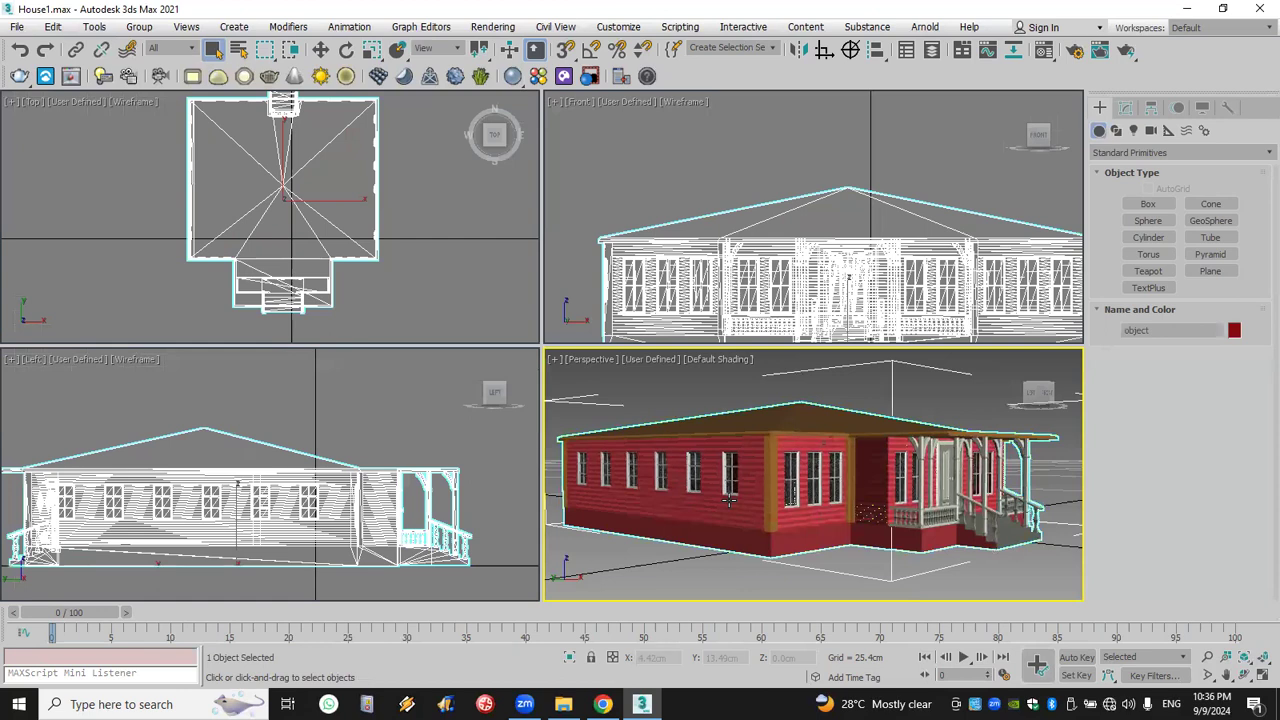